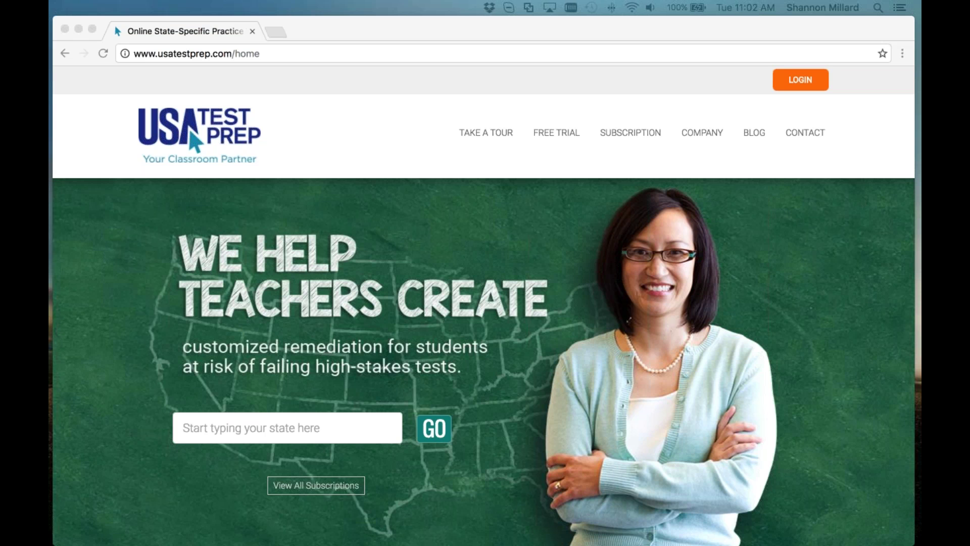
Step: Log in as a member with the username teacher and the account password, and dismiss the browser's offer to save the password
click(898, 230)
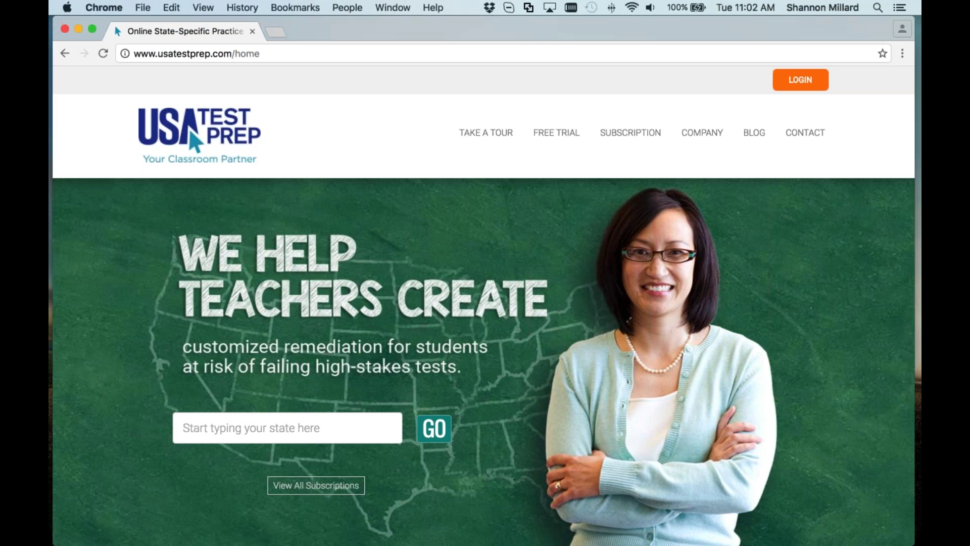
click(800, 79)
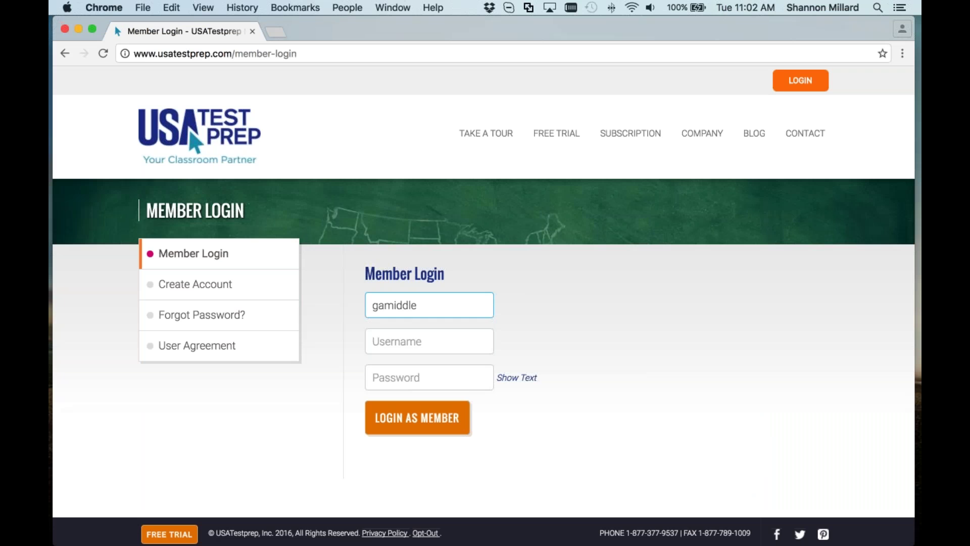
key(Tab)
text(teacher)
key(Tab)
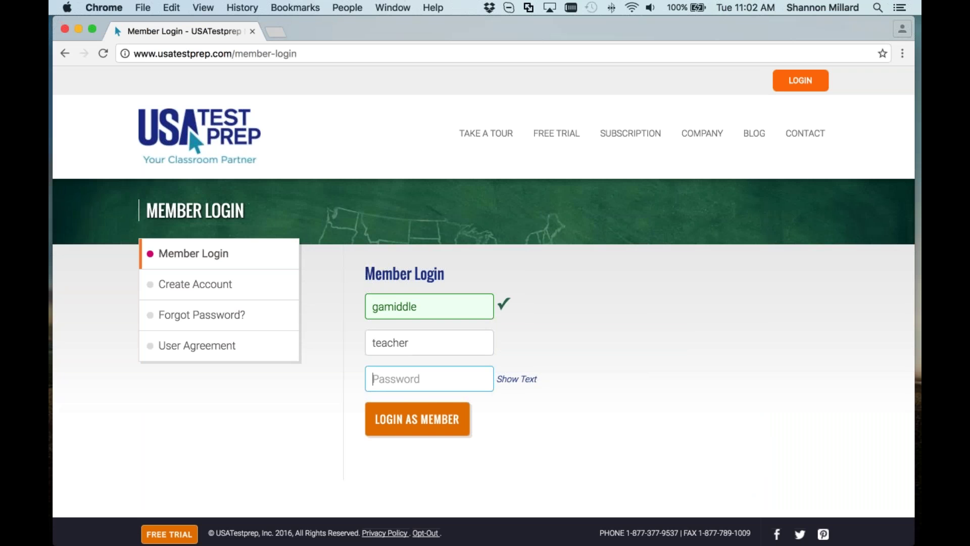
text(•••••••)
key(Return)
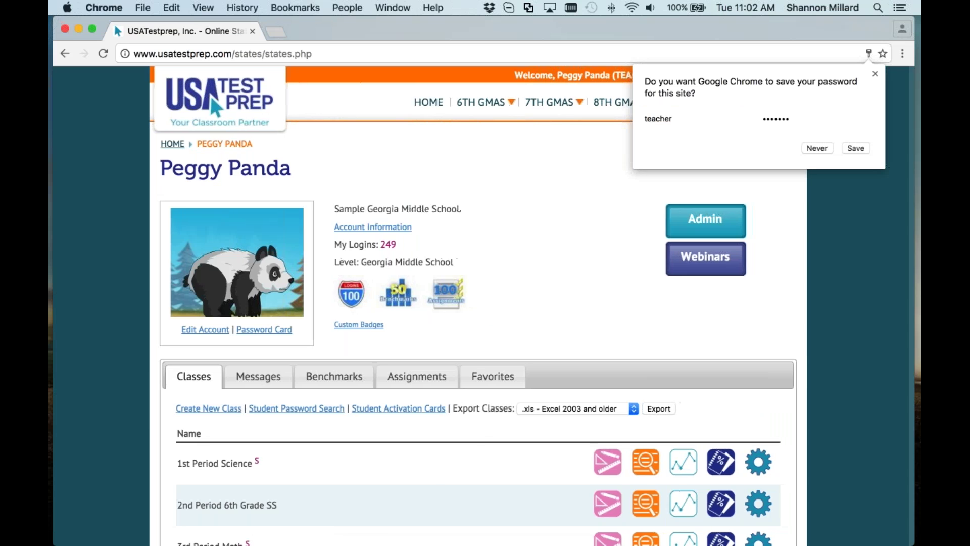
click(874, 76)
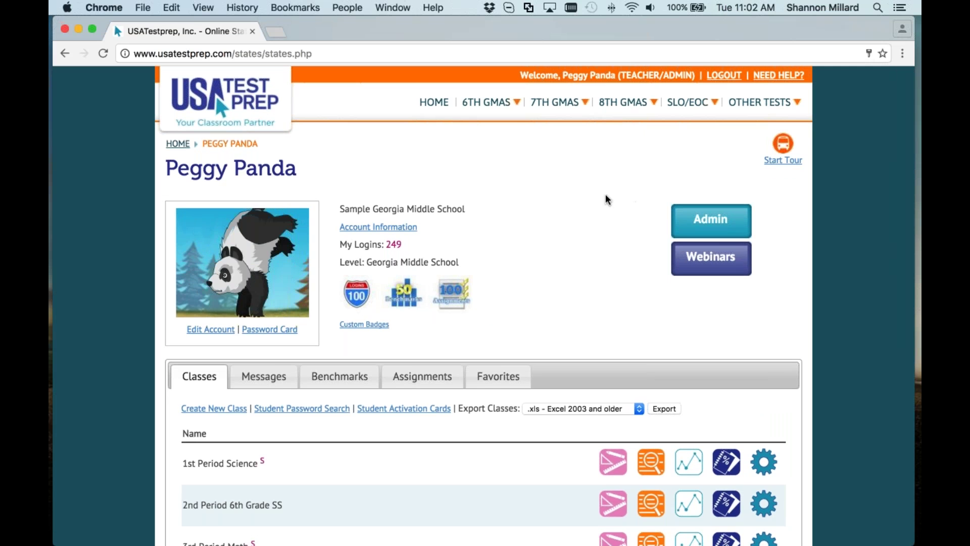
Step: Open the recorded webinars page and review the USATestprep 101: Getting Started session description
scroll(605, 193, down, 1)
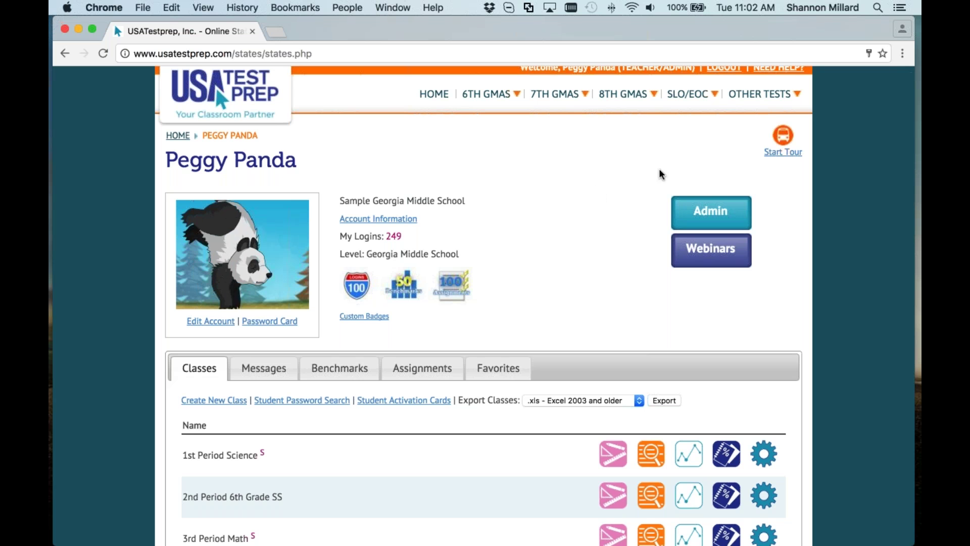
click(721, 252)
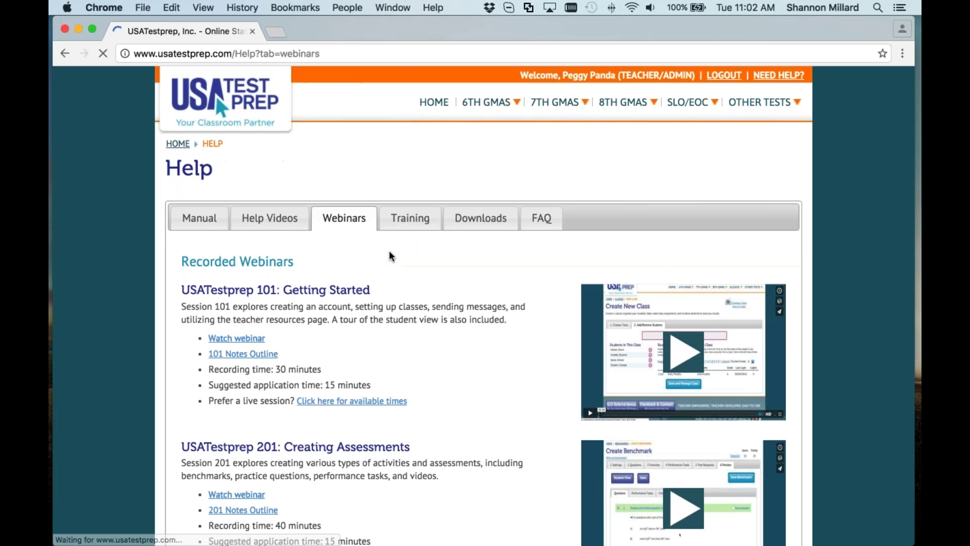
scroll(389, 250, down, 5)
scroll(419, 303, down, 1)
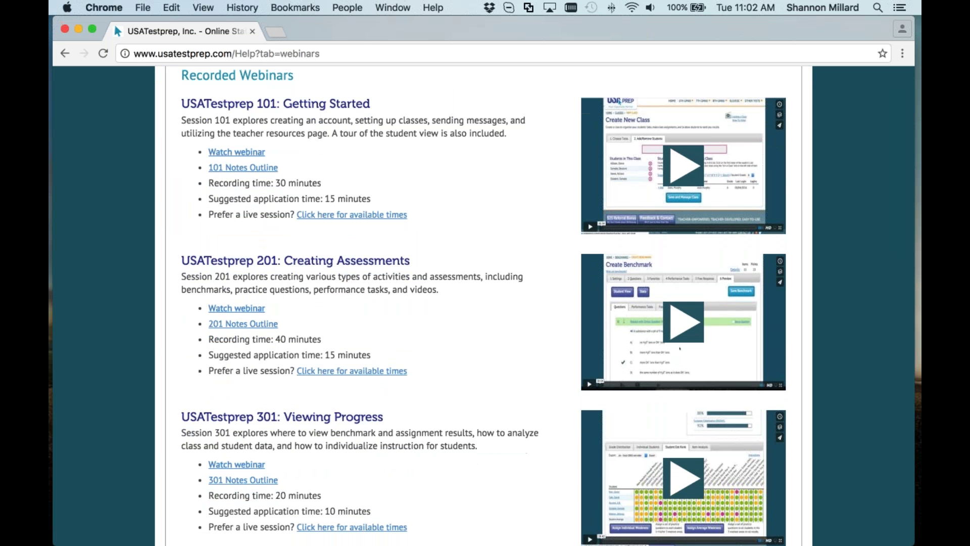
drag(270, 104, 410, 223)
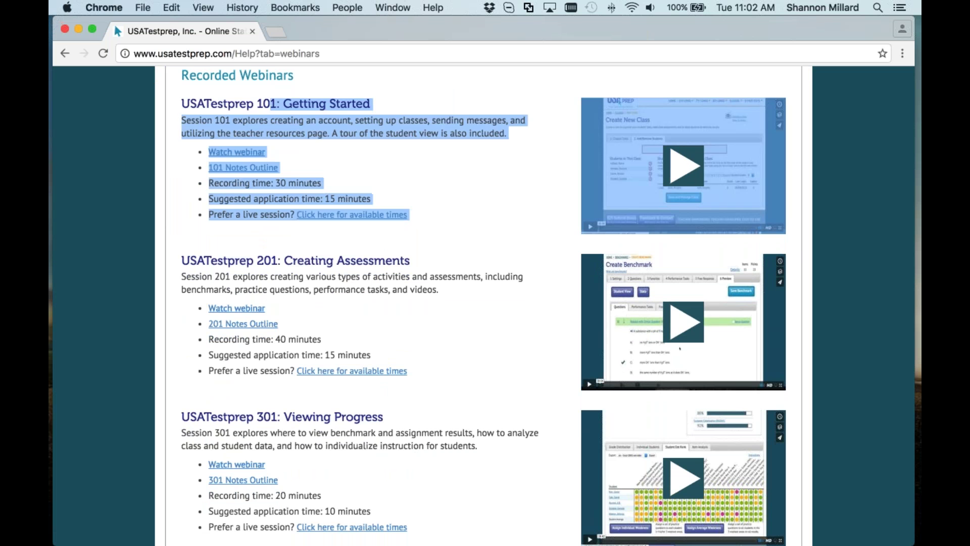
click(254, 104)
scroll(253, 104, down, 1)
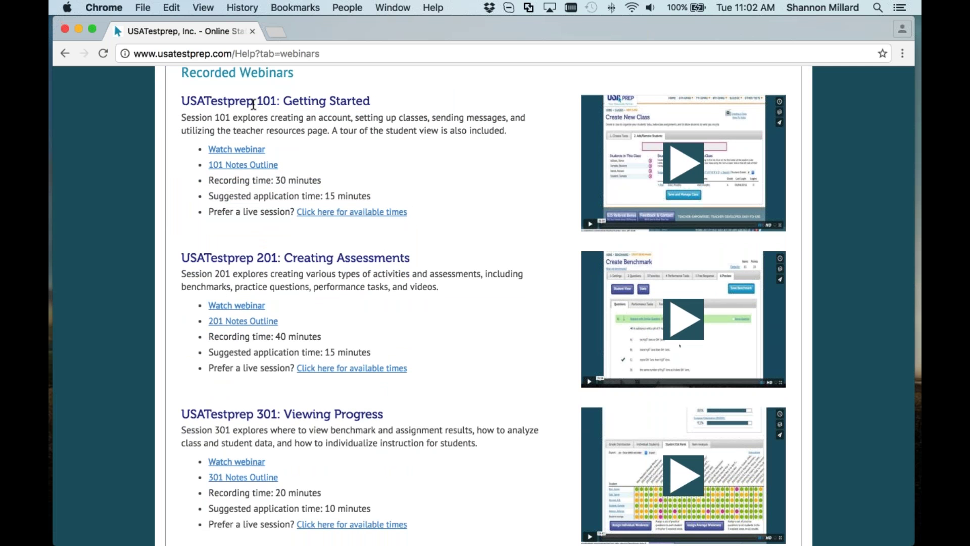
scroll(253, 104, up, 1)
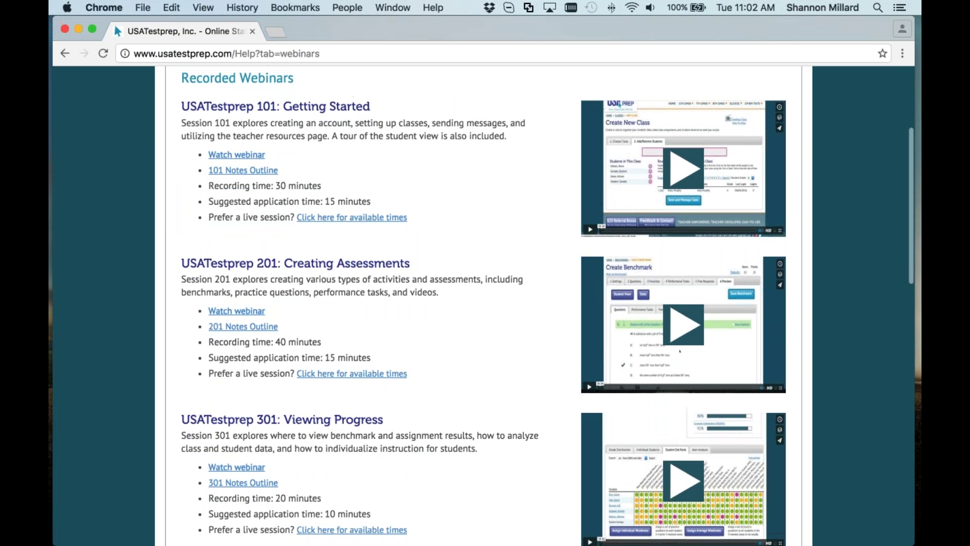
Step: Review the descriptions of the USATestprep 201: Creating Assessments and USATestprep 301: Viewing Progress webinars
drag(256, 263, 284, 264)
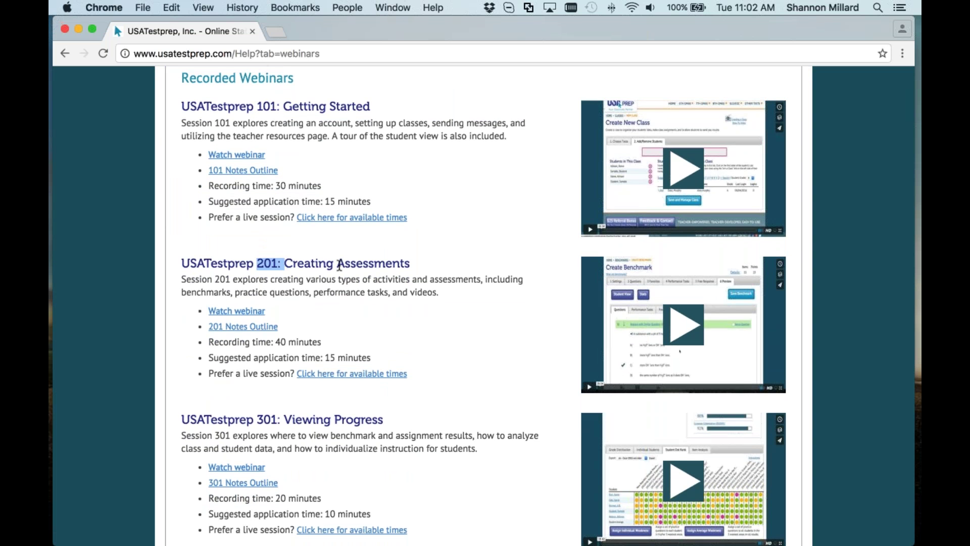
scroll(323, 260, down, 5)
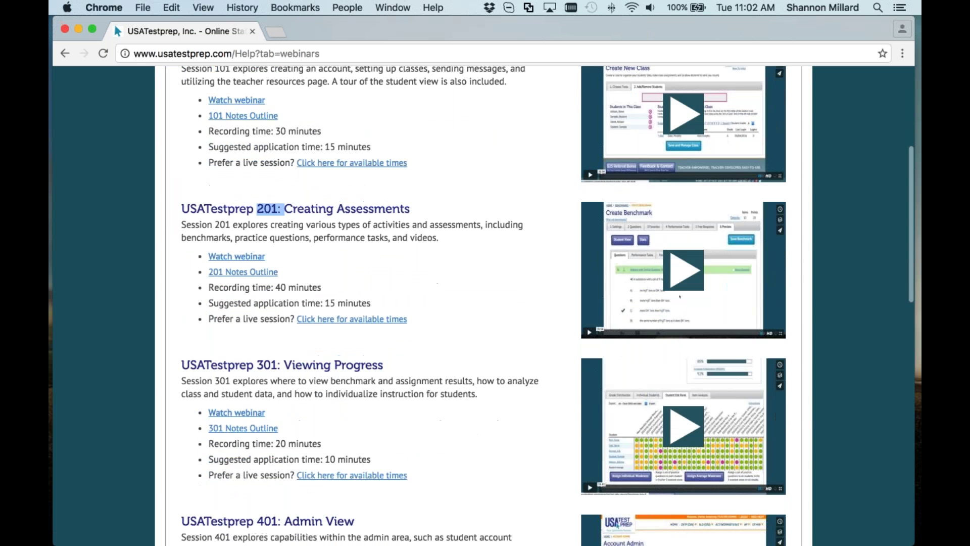
mouse_move(181, 356)
mouse_down()
mouse_move(332, 358)
mouse_move(177, 357)
mouse_up()
triple_click(177, 356)
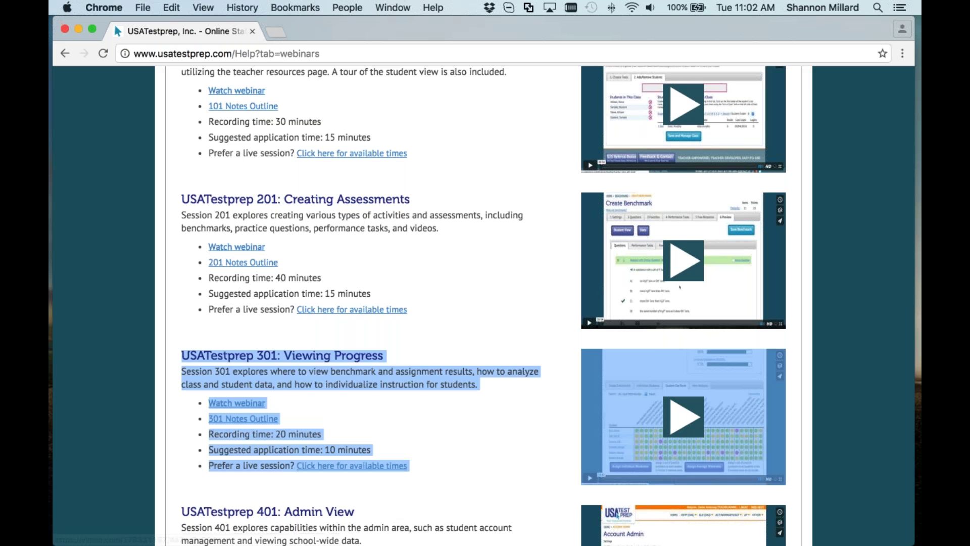
click(455, 424)
scroll(454, 306, up, 5)
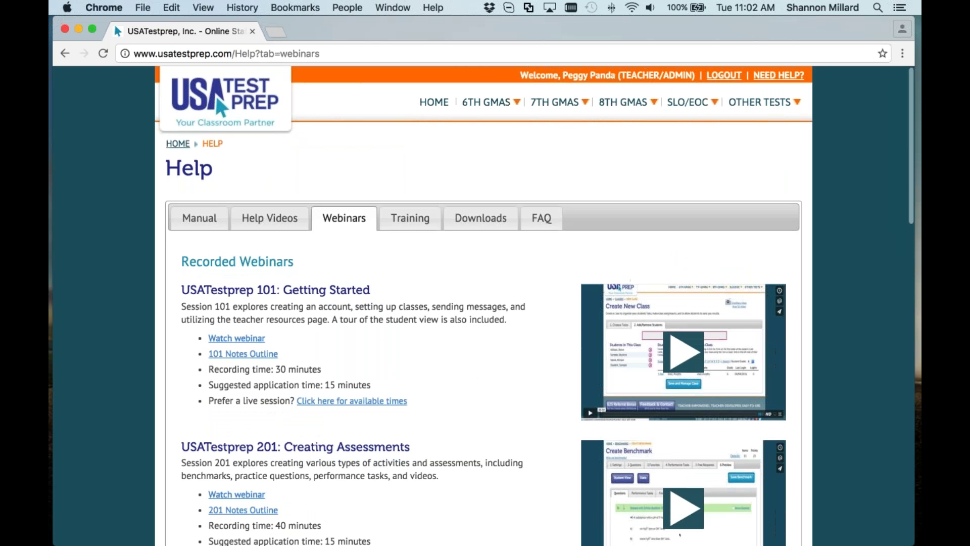
Step: Return to the teacher home page, show the created assignments, and check the type and completion count of 8th Grade Video 1
click(225, 101)
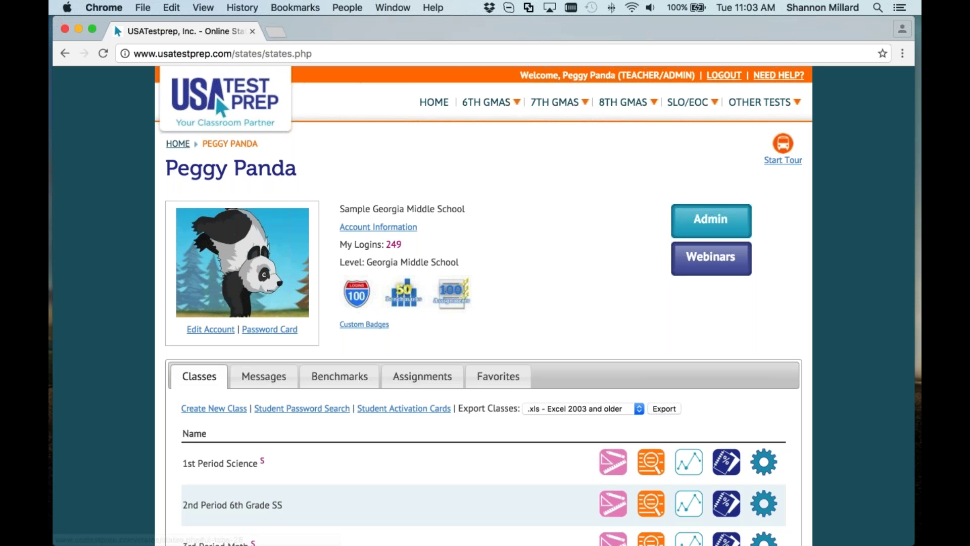
click(436, 379)
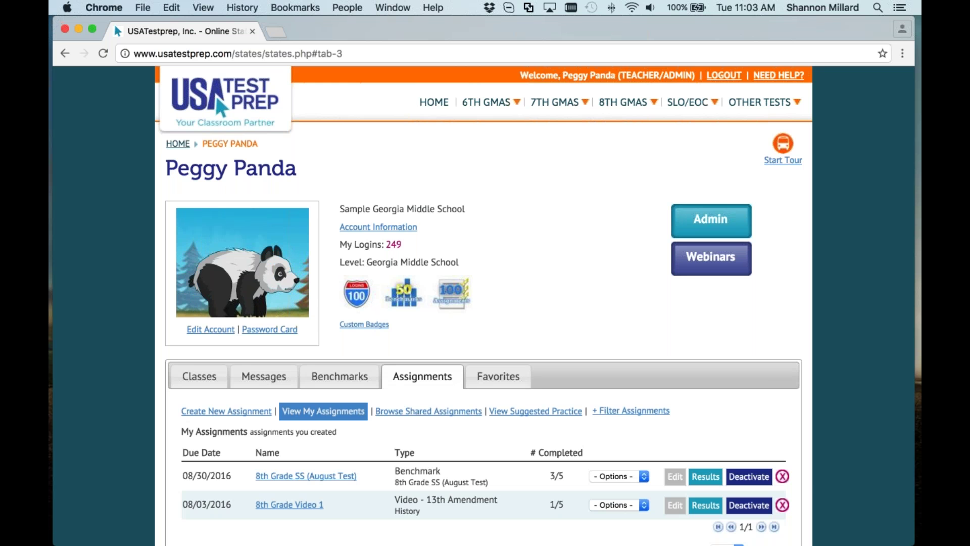
scroll(483, 306, down, 5)
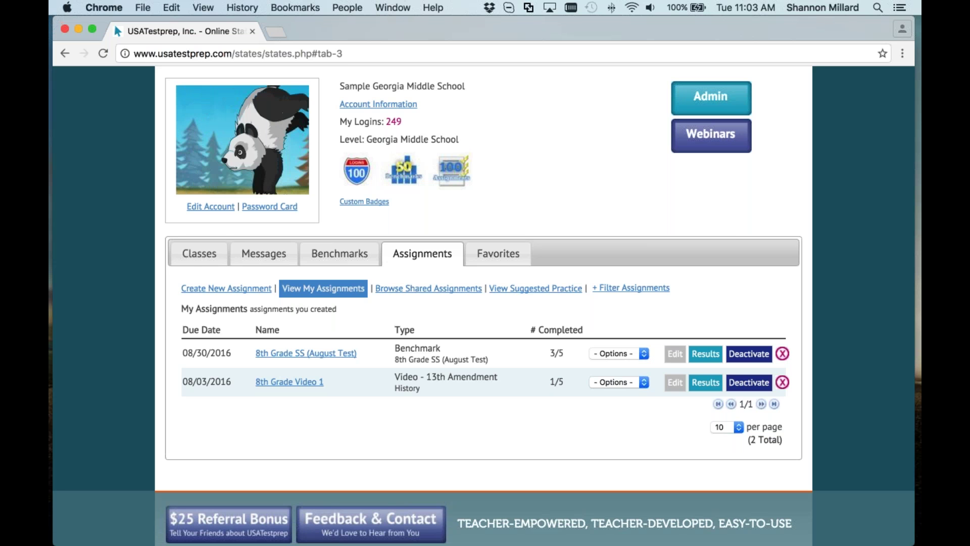
drag(395, 377, 454, 387)
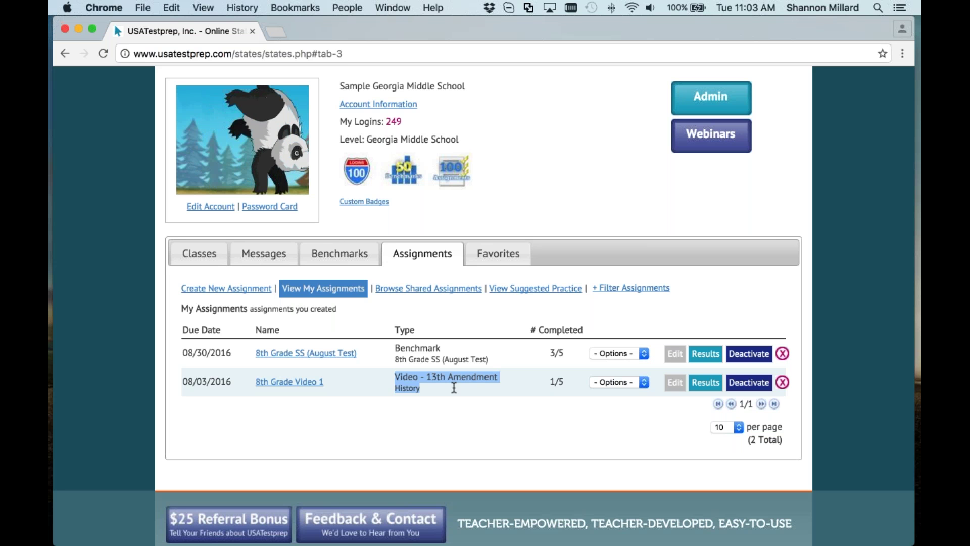
double_click(552, 381)
drag(551, 382, 563, 381)
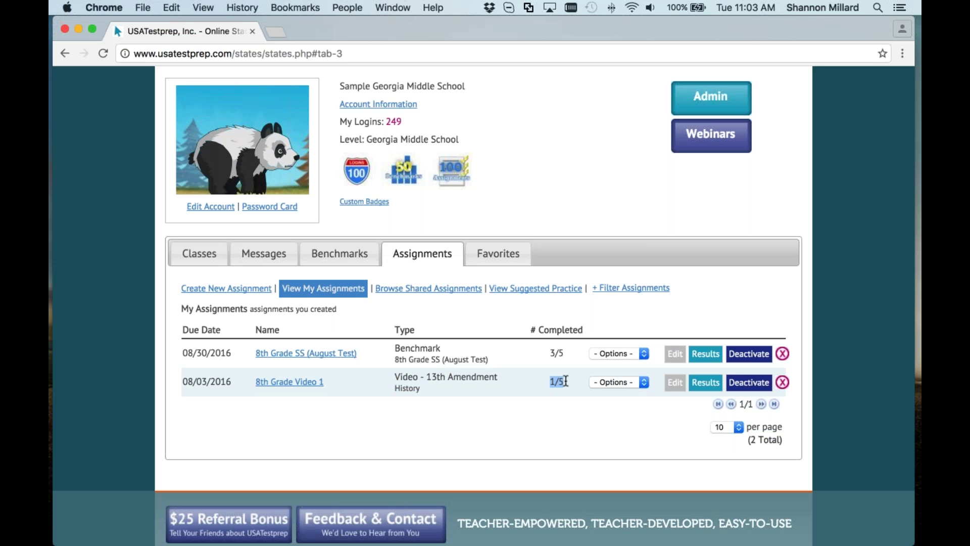
Step: Open the results of the 8th Grade Video 1 assignment and check the completion date of the student who finished it
click(705, 388)
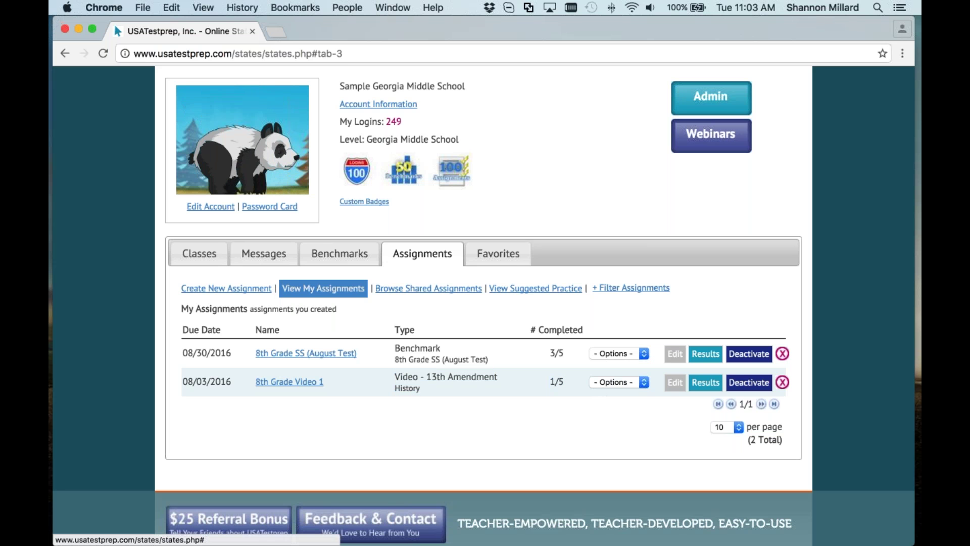
click(705, 383)
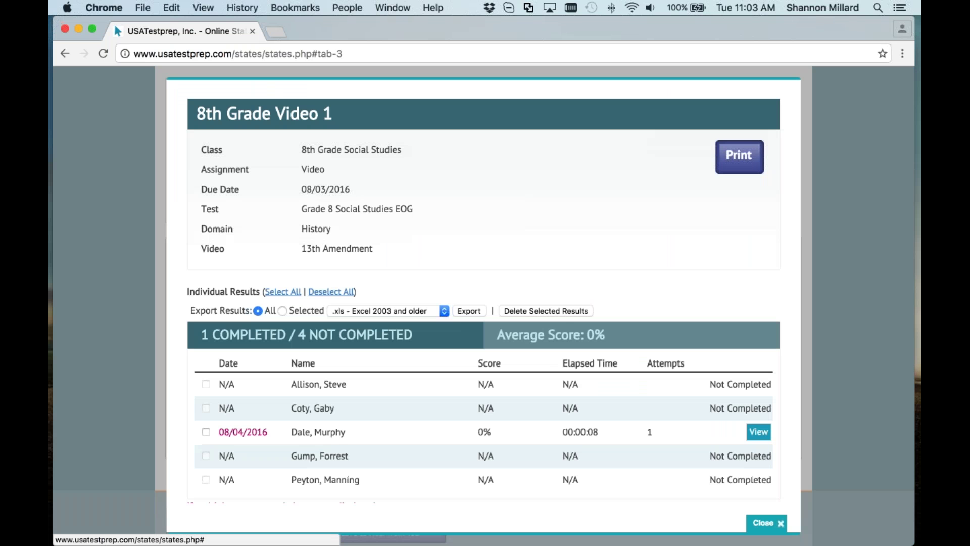
scroll(387, 286, down, 2)
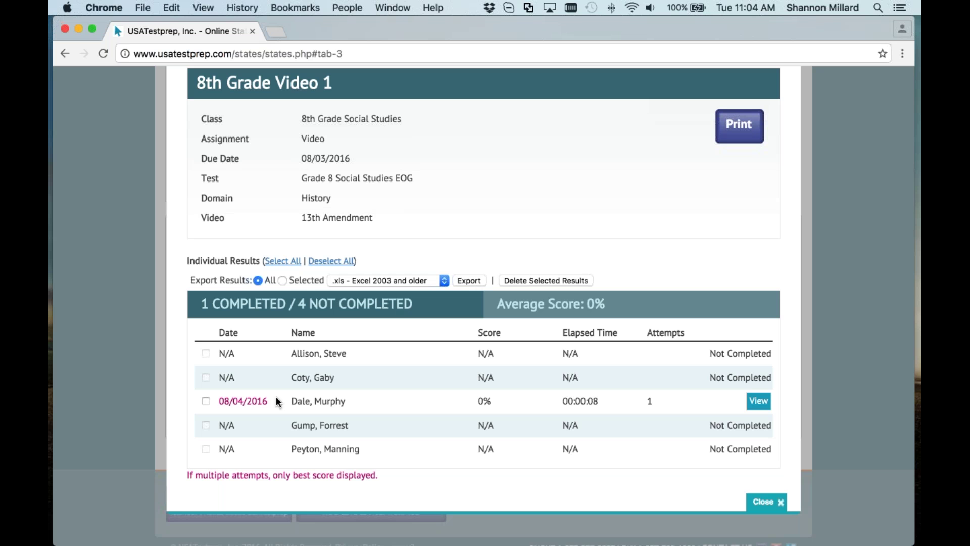
drag(277, 402, 217, 400)
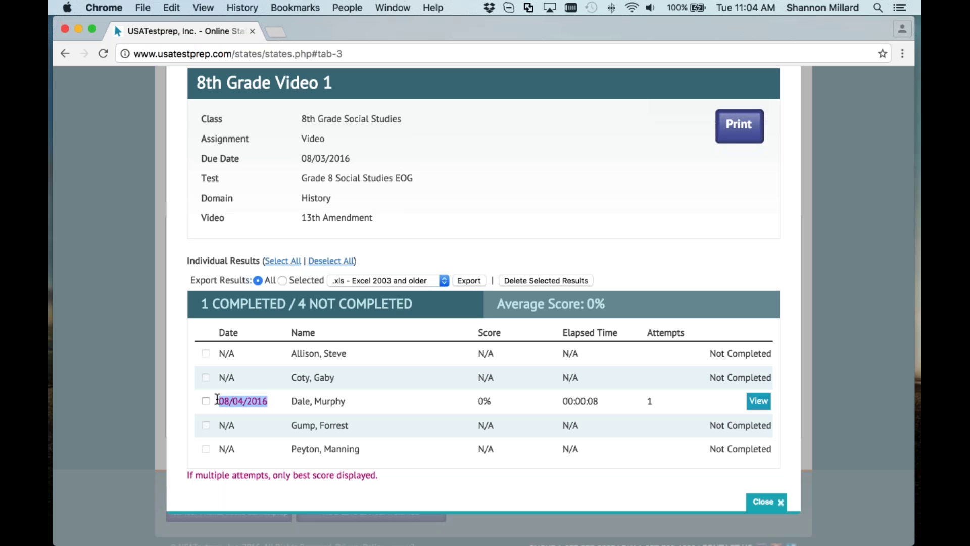
click(278, 406)
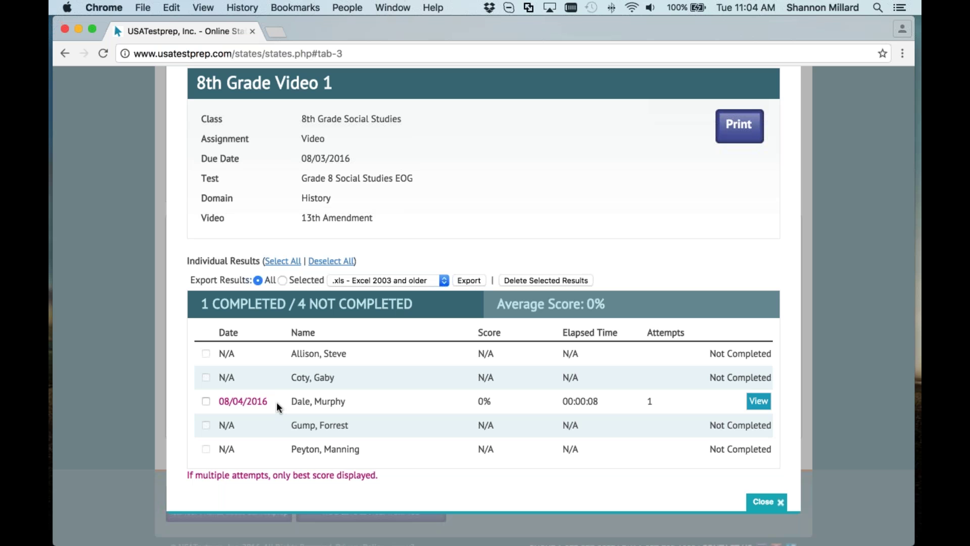
drag(278, 406, 218, 402)
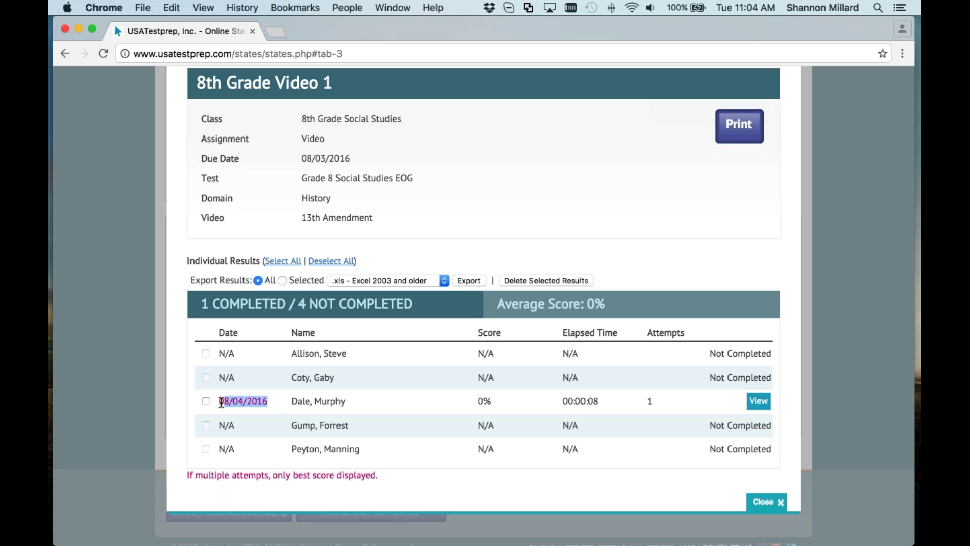
click(265, 405)
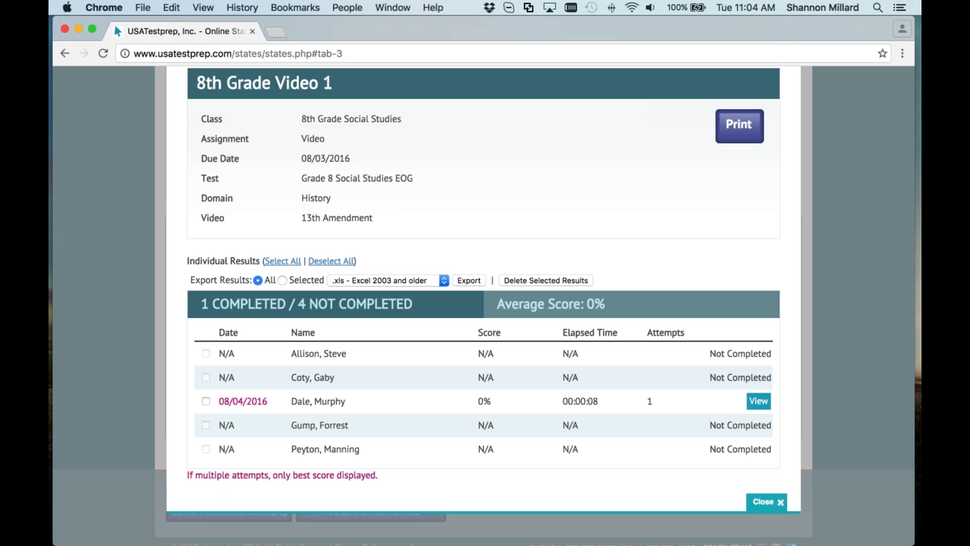
Step: Examine the elapsed time, number of attempts and score of the student who completed the video assignment
scroll(483, 303, down, 1)
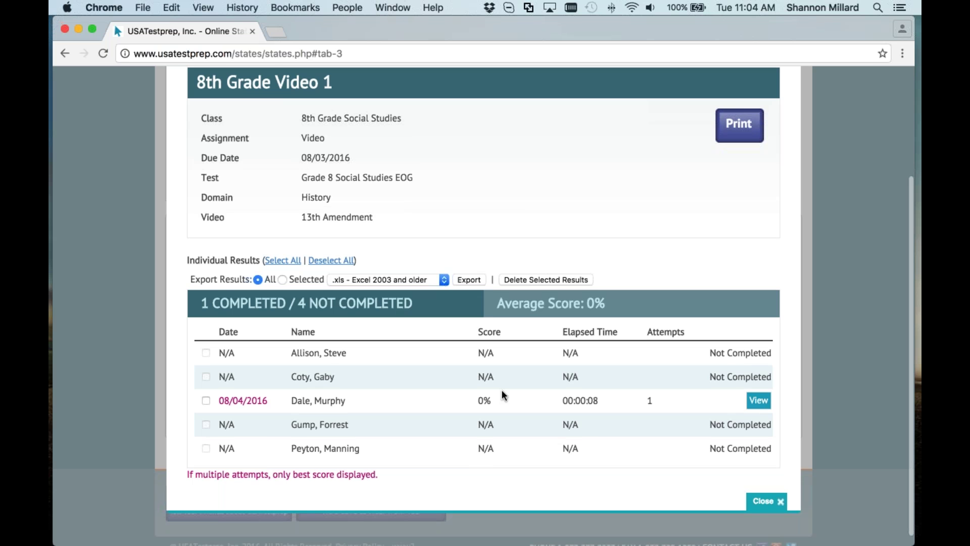
drag(501, 389, 554, 400)
click(596, 400)
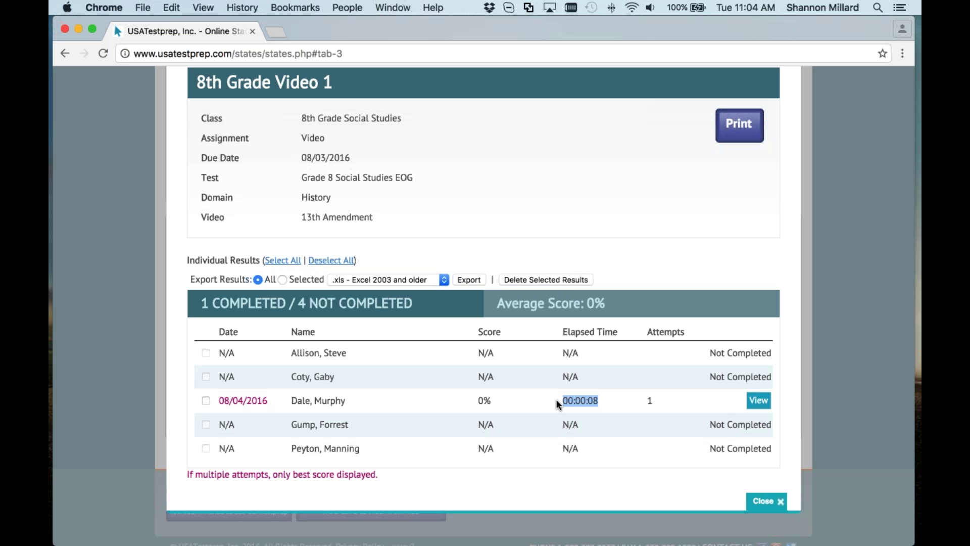
scroll(649, 403, up, 1)
double_click(649, 404)
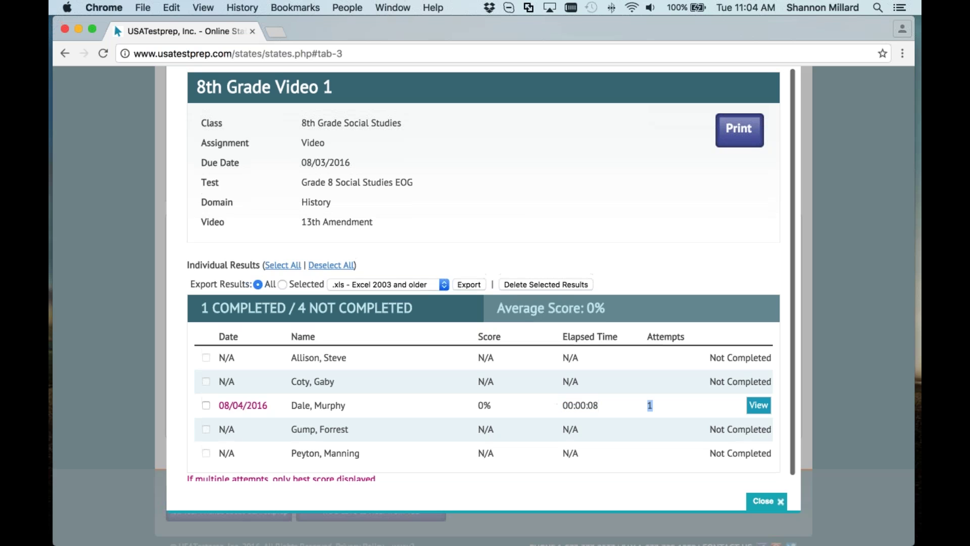
click(649, 404)
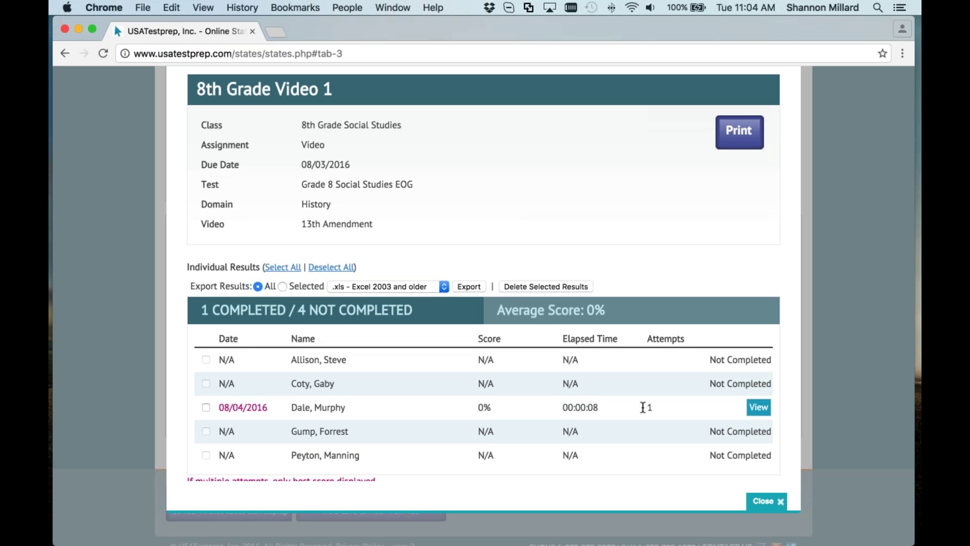
scroll(643, 407, up, 1)
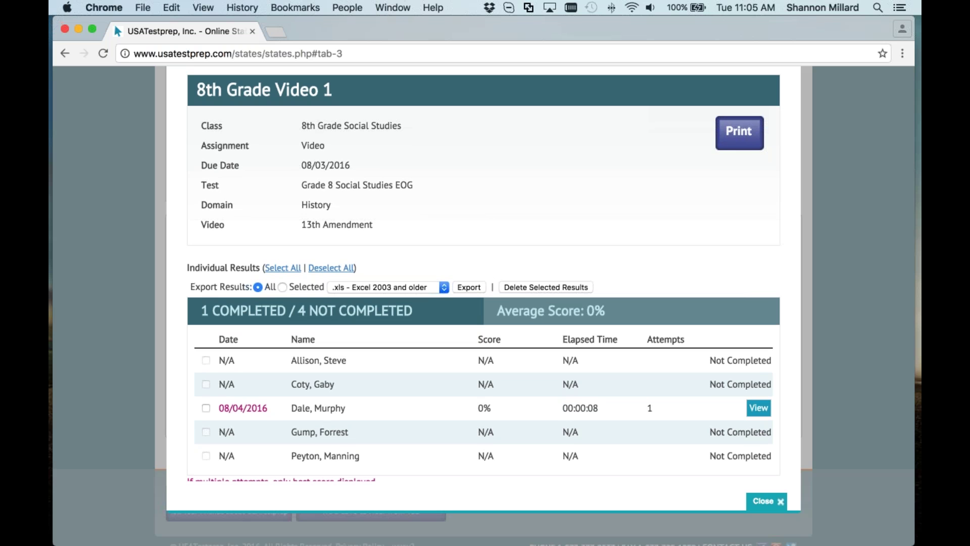
double_click(484, 408)
click(485, 408)
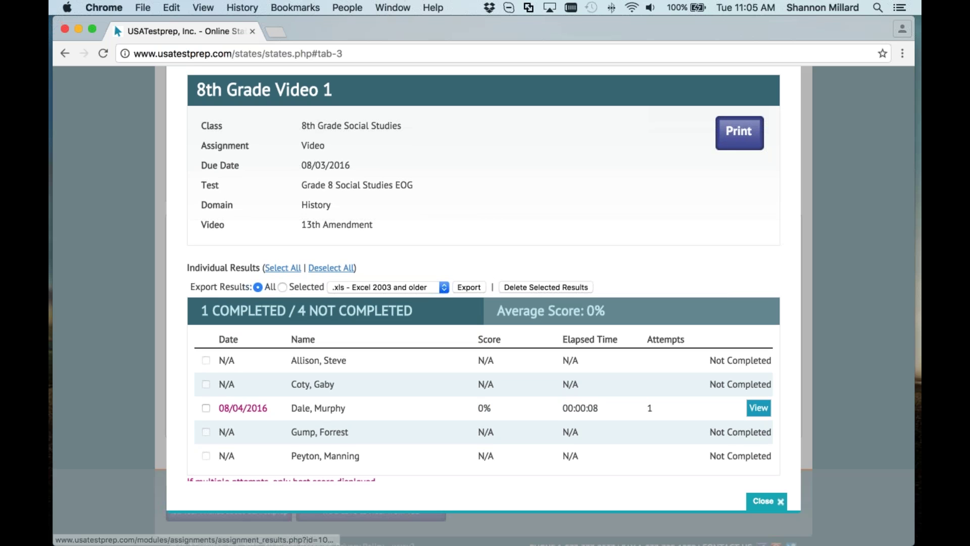
Step: Open the completed student's 13th Amendment video result and examine the answer details of questions 1 and 2
click(762, 410)
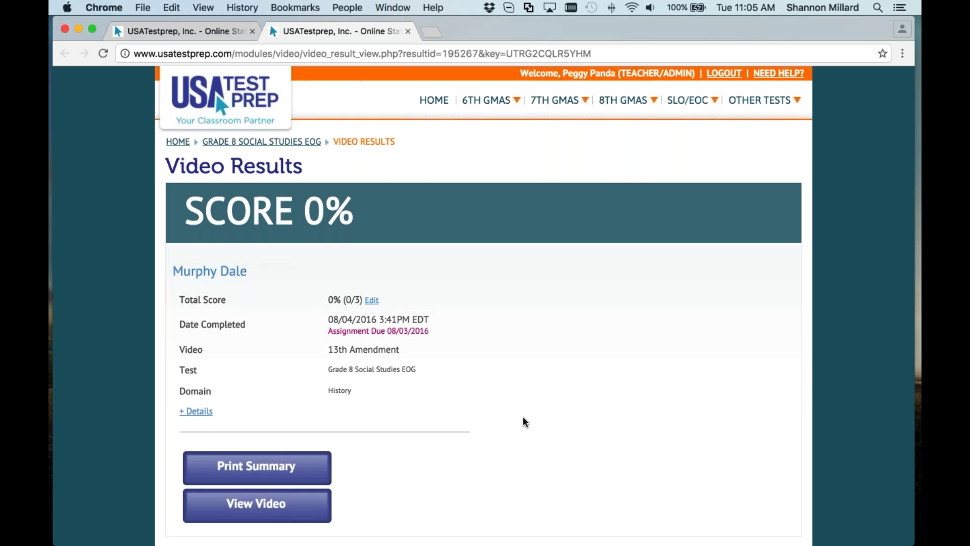
scroll(522, 423, down, 4)
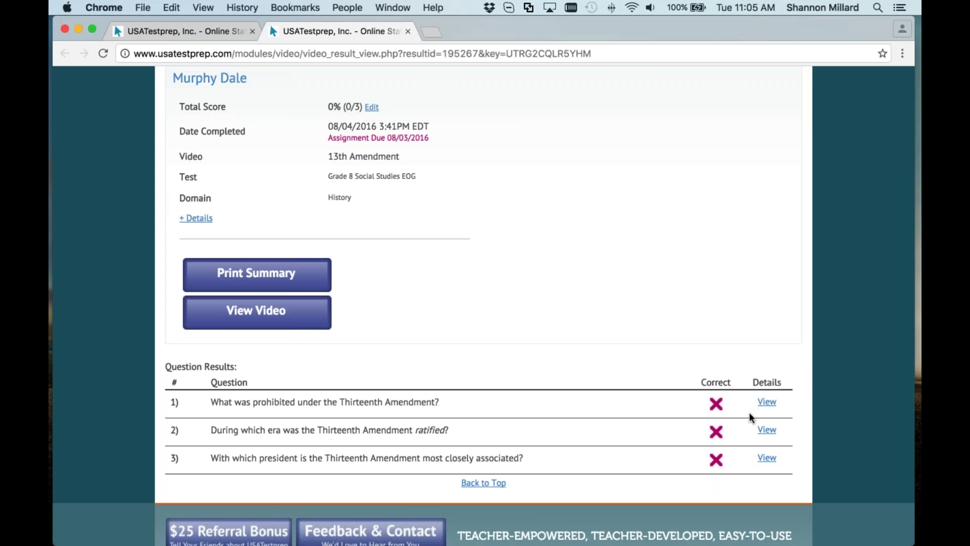
click(766, 402)
scroll(377, 324, down, 5)
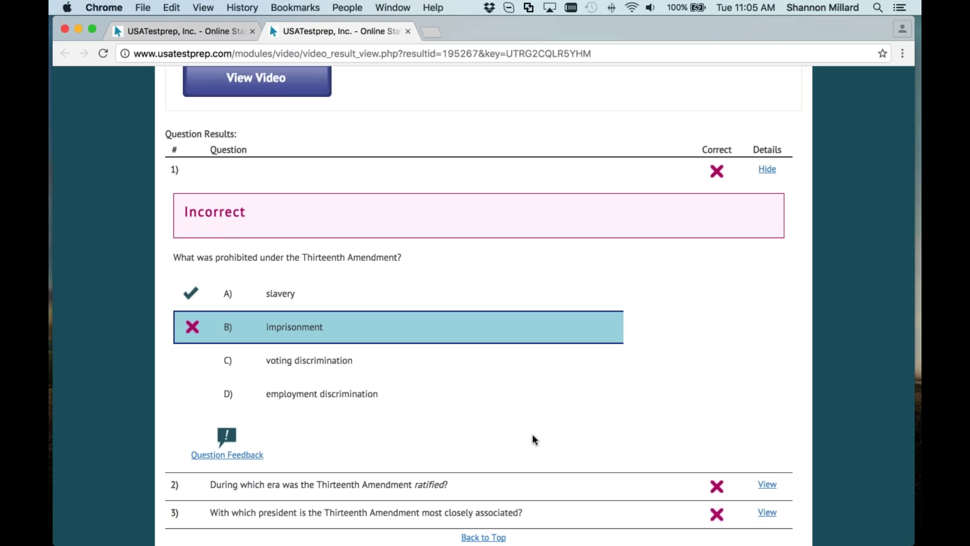
scroll(535, 440, down, 2)
click(768, 383)
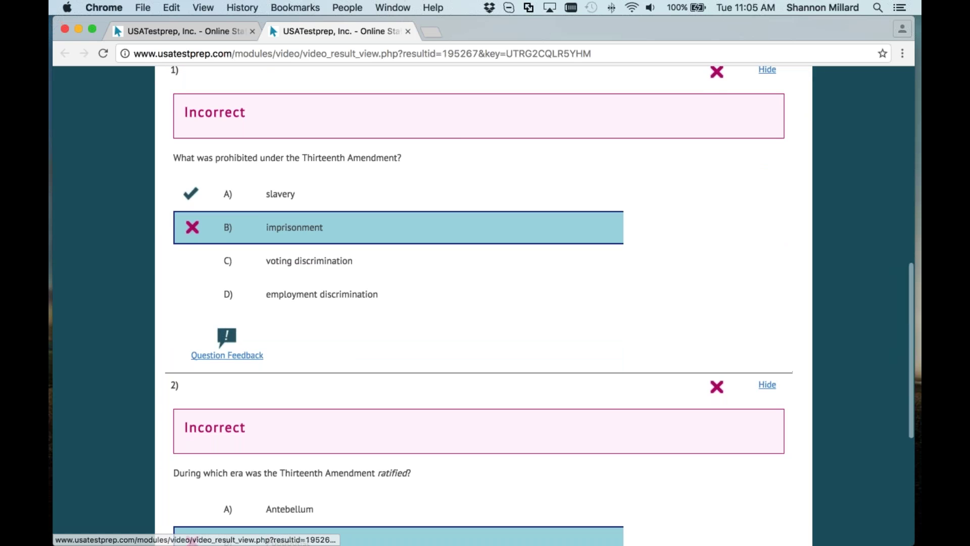
scroll(767, 384, down, 5)
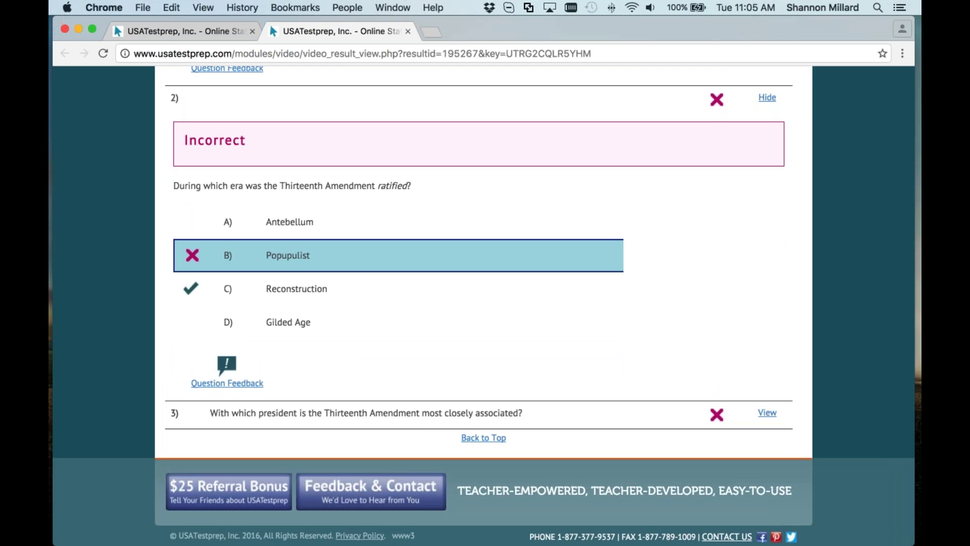
Step: Compare the assignment's due date with the student's completion date and time in the video result summary
scroll(483, 303, up, 15)
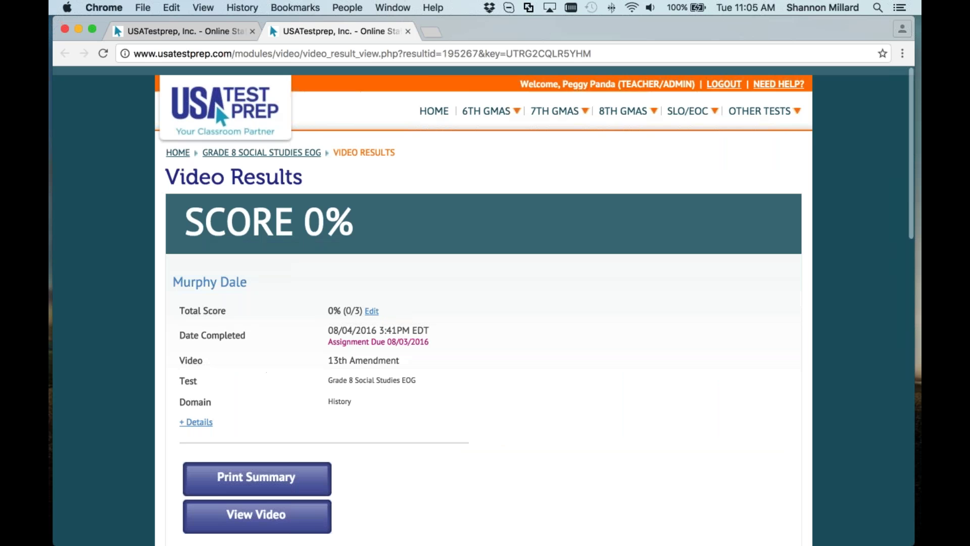
scroll(494, 398, up, 1)
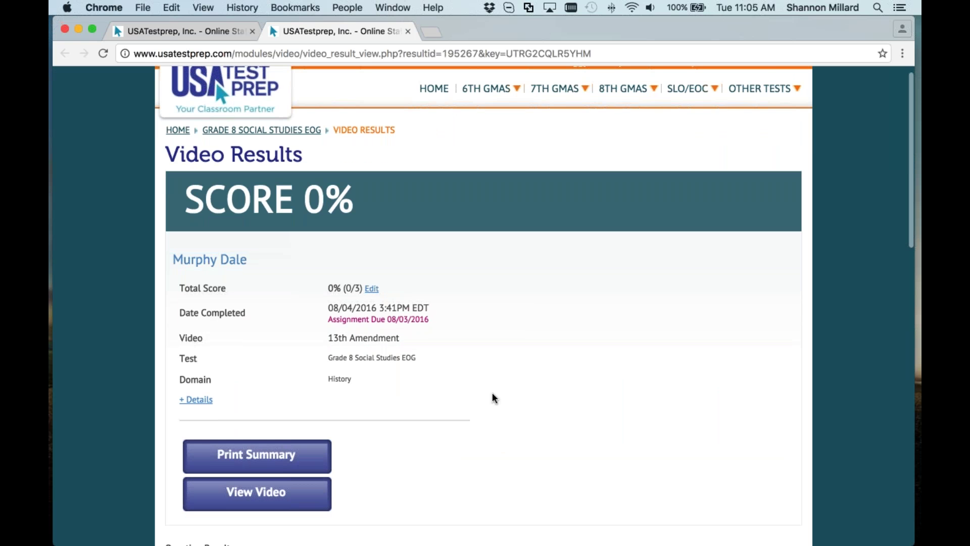
drag(430, 320, 330, 315)
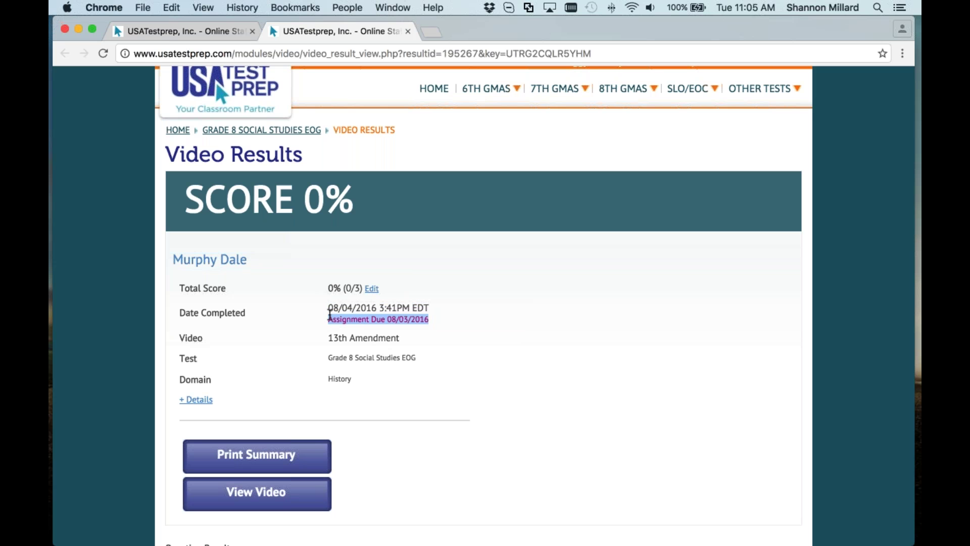
drag(430, 309, 381, 310)
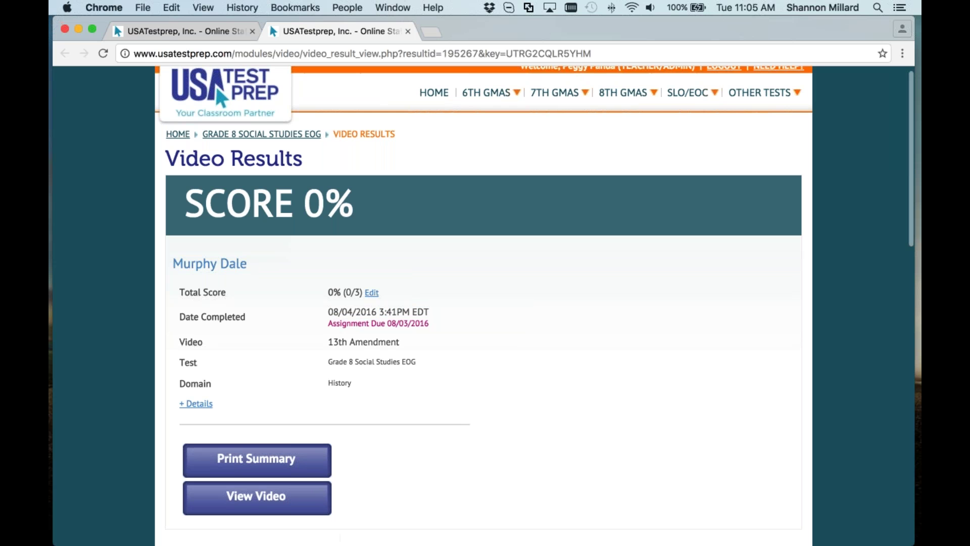
Step: Leave the student's video result and close the 8th Grade Video 1 assignment results
key(super+w)
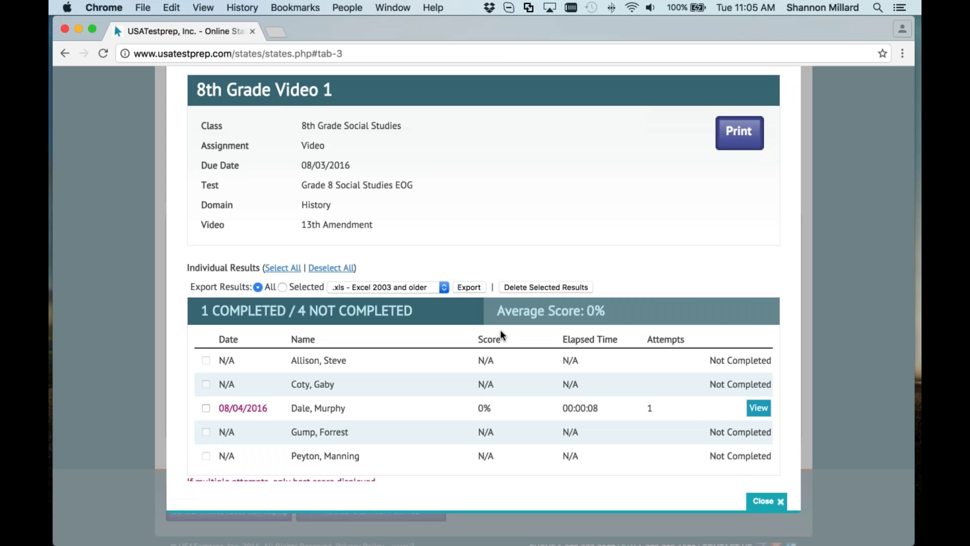
scroll(500, 329, up, 3)
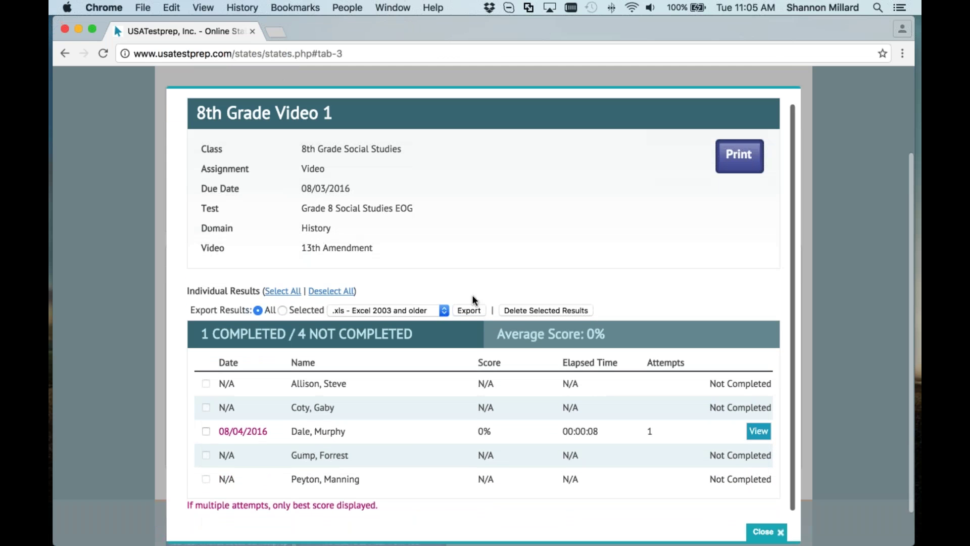
scroll(474, 299, down, 2)
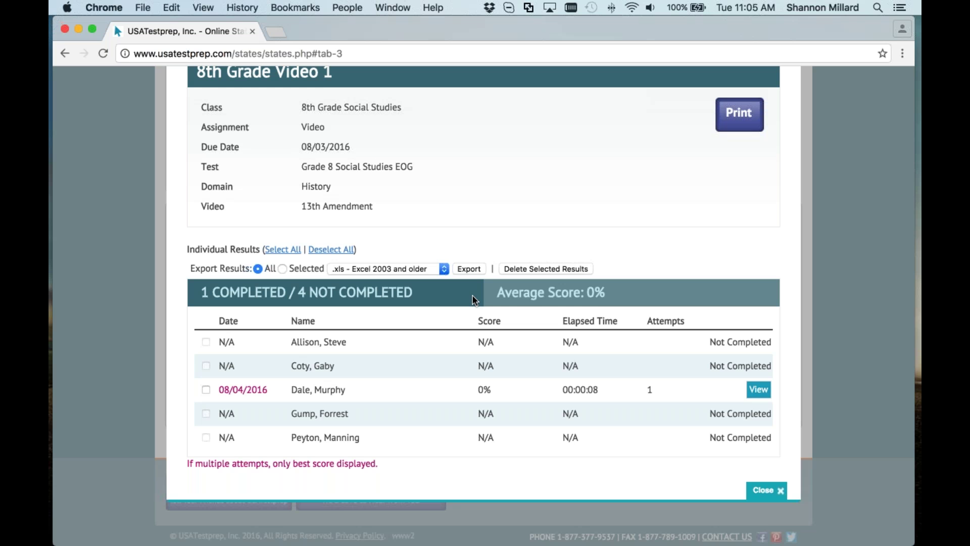
click(791, 495)
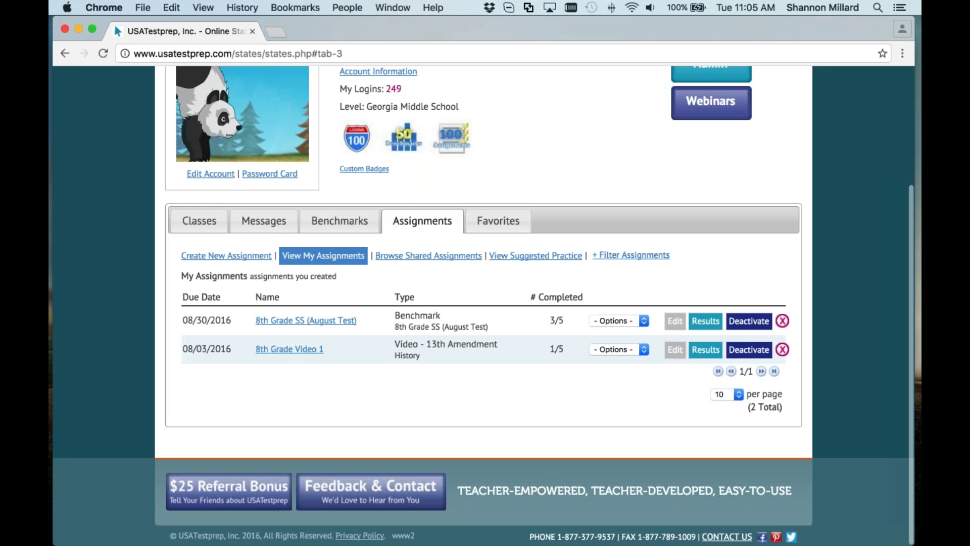
Step: Show the teacher's benchmarks and open the results of the 8th Grade Science Test
click(339, 221)
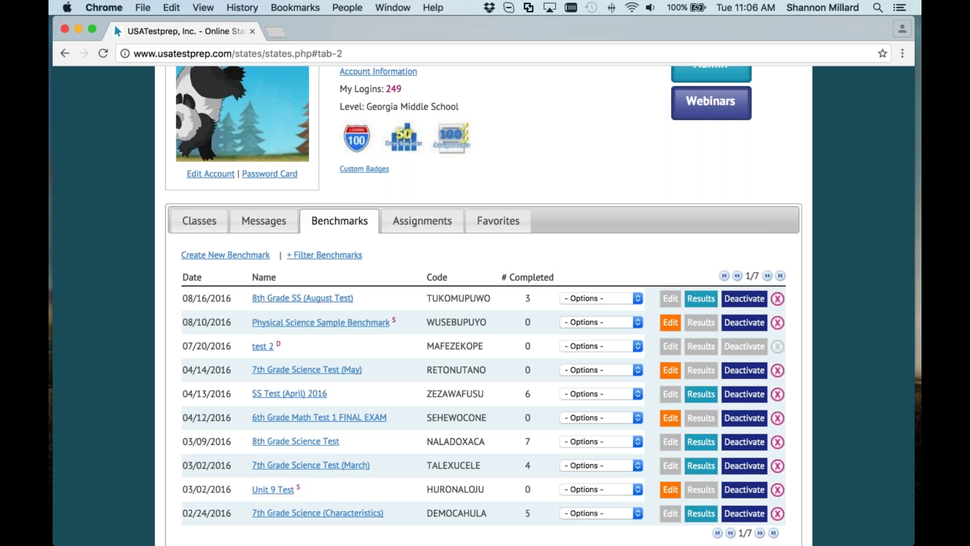
scroll(339, 337, down, 5)
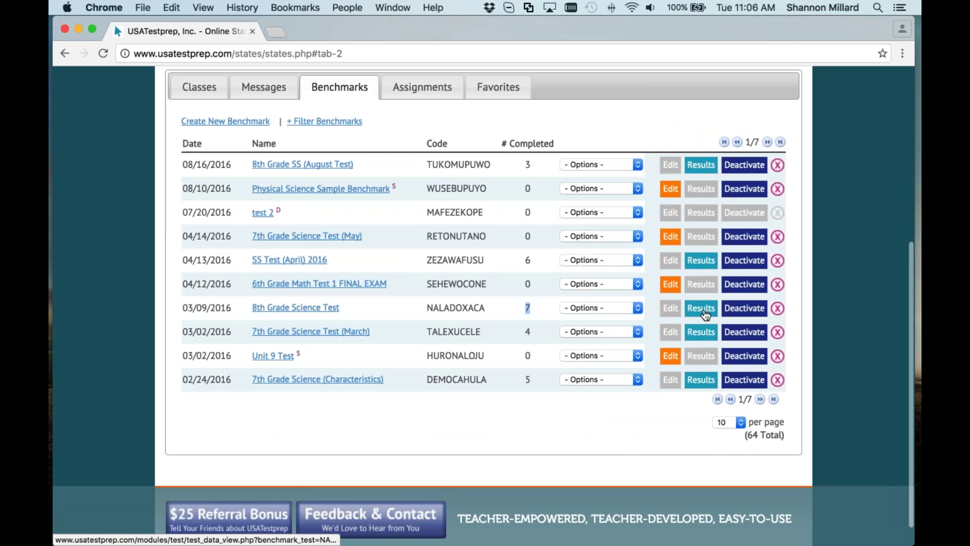
click(704, 313)
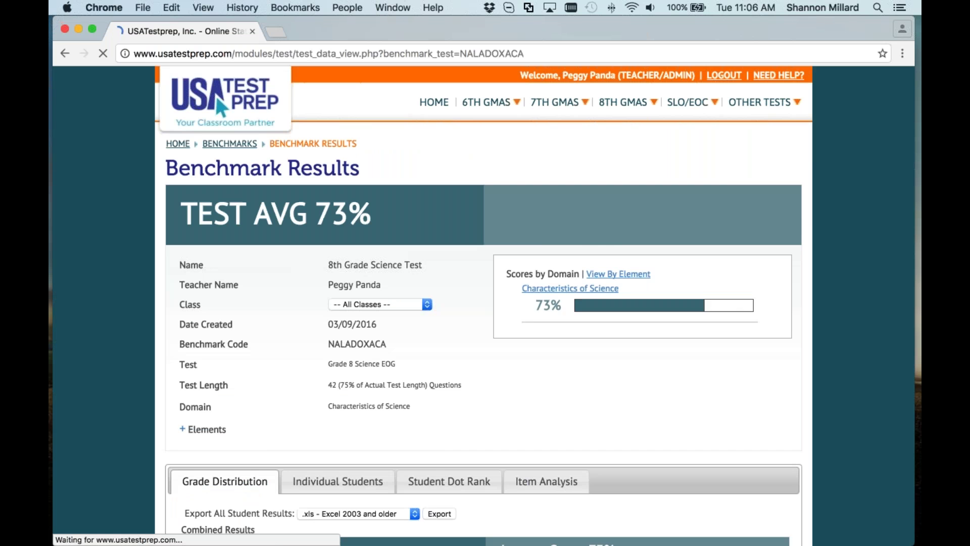
scroll(554, 284, down, 1)
scroll(485, 303, down, 1)
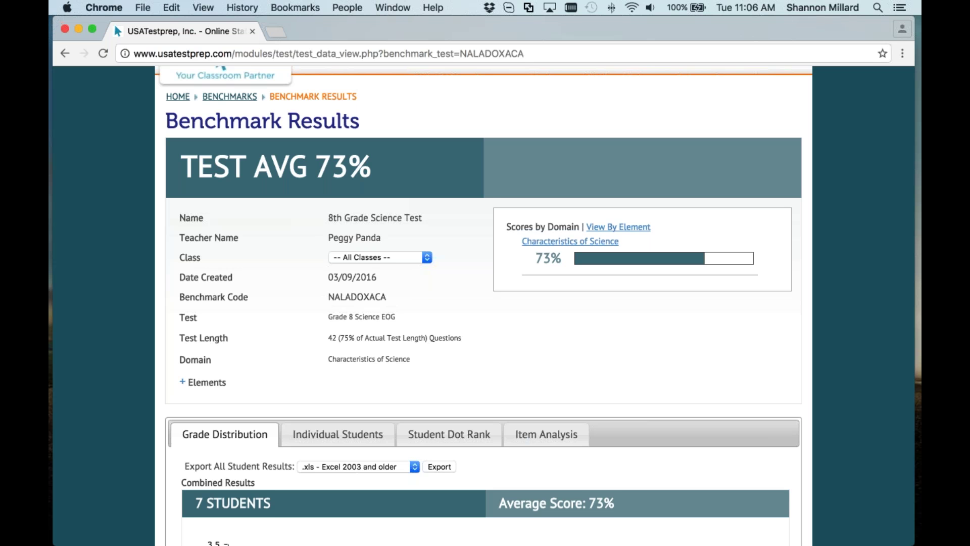
scroll(396, 169, up, 1)
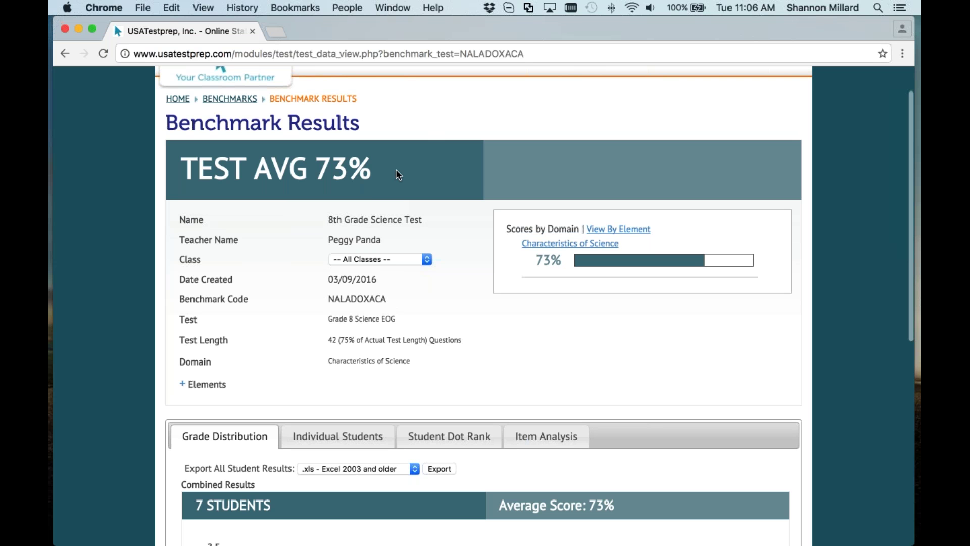
Step: Check the test average and domain score, and examine the benchmark scores broken down by element
drag(396, 169, 181, 176)
click(513, 290)
triple_click(575, 221)
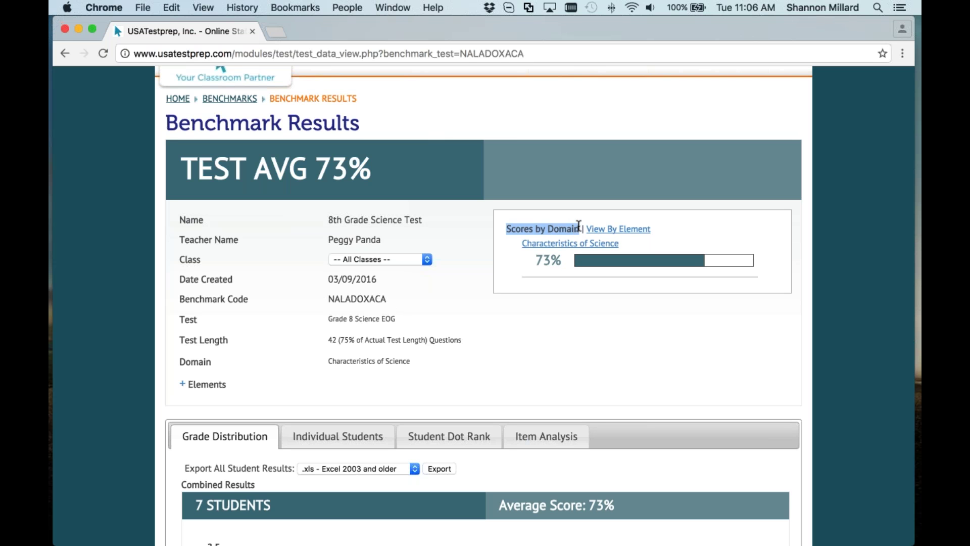
click(619, 229)
scroll(645, 321, down, 5)
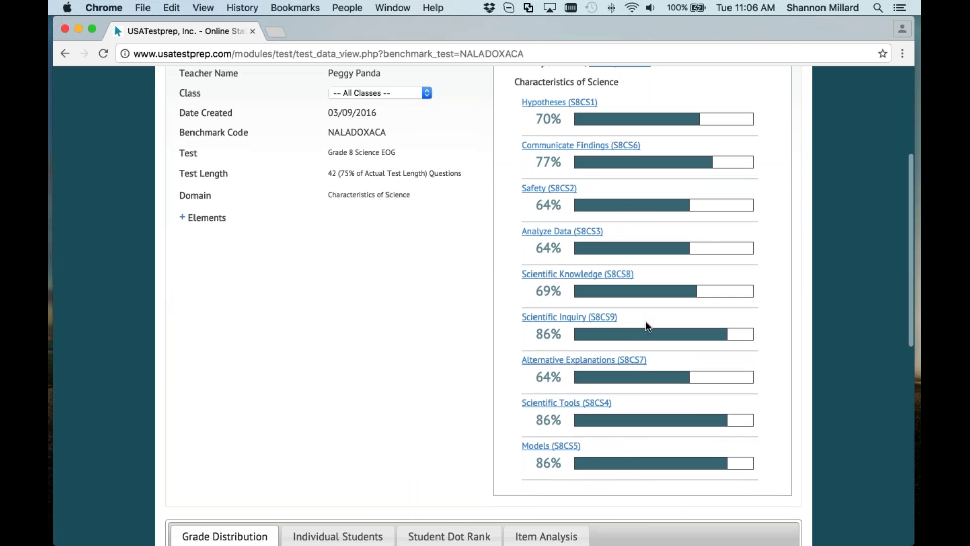
scroll(647, 326, up, 1)
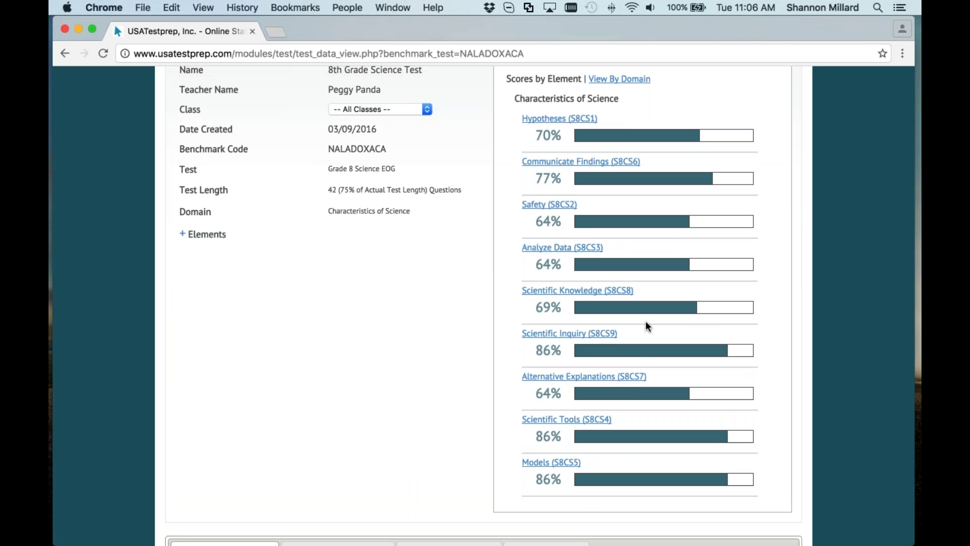
scroll(645, 321, up, 2)
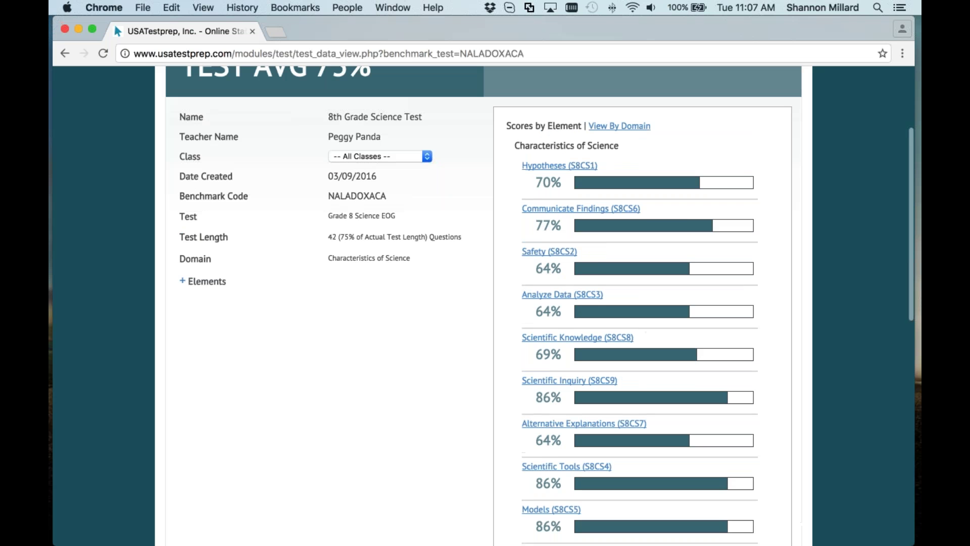
Step: Check the available class filters without changing the selection, and examine the benchmark's grade distribution chart
click(413, 155)
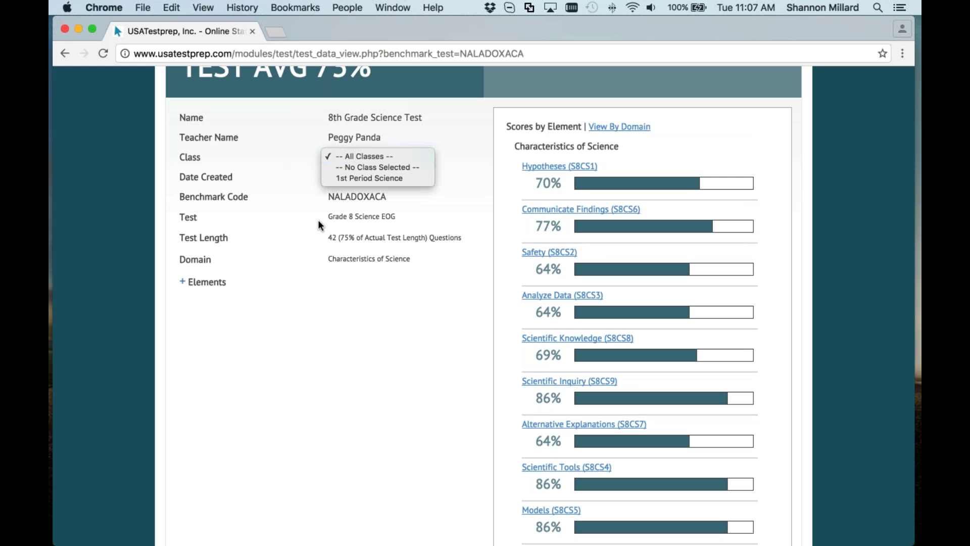
click(285, 191)
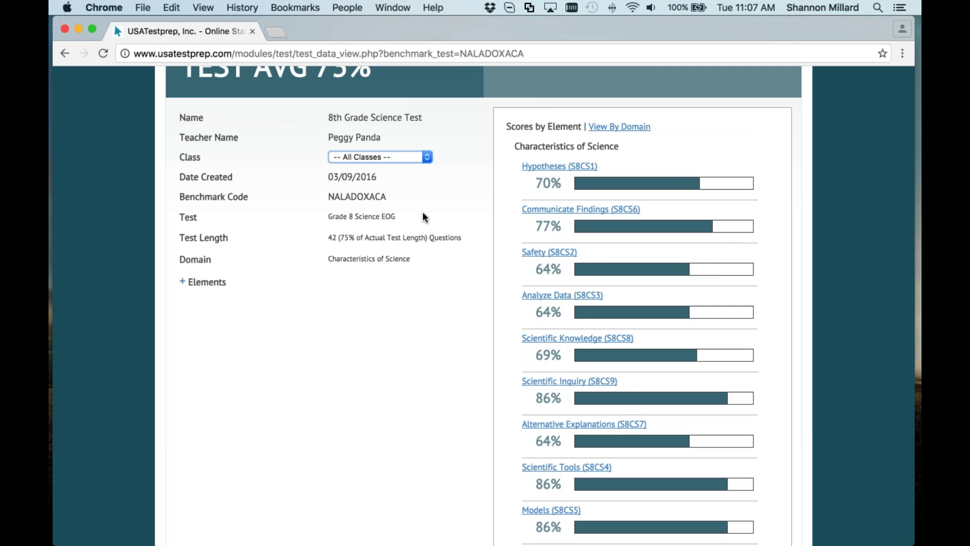
scroll(423, 213, down, 5)
scroll(423, 218, down, 10)
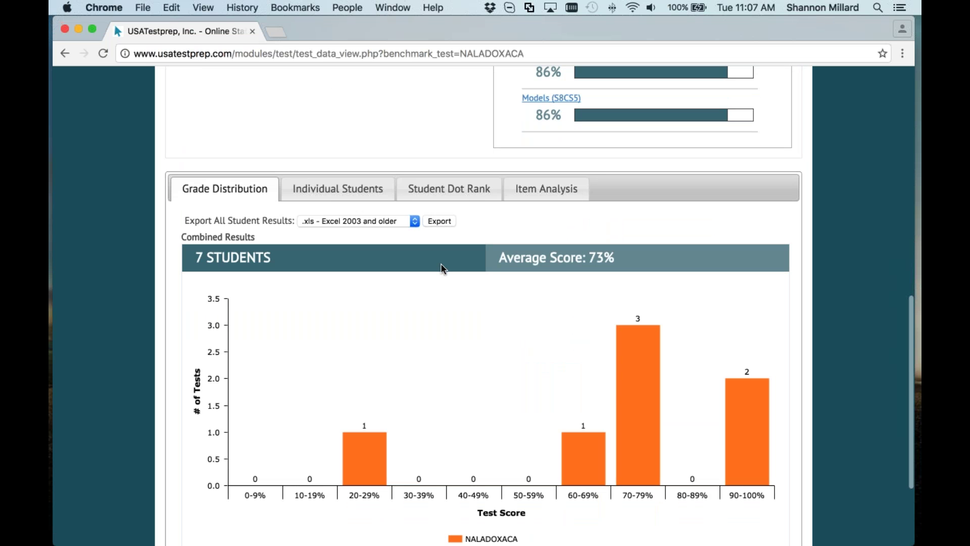
Step: Show the benchmark's individual student results and examine the elapsed times, student names and scores
click(338, 189)
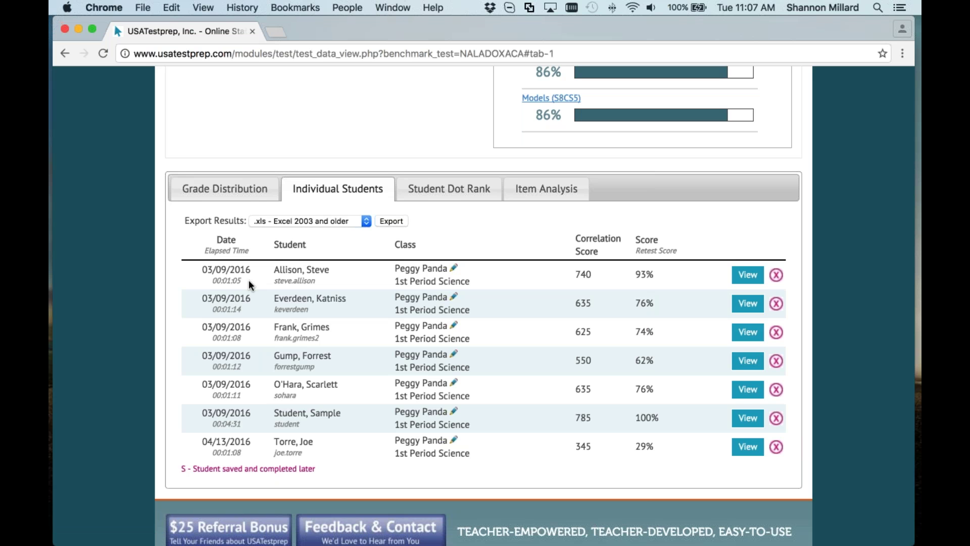
drag(248, 280, 213, 282)
drag(333, 270, 273, 274)
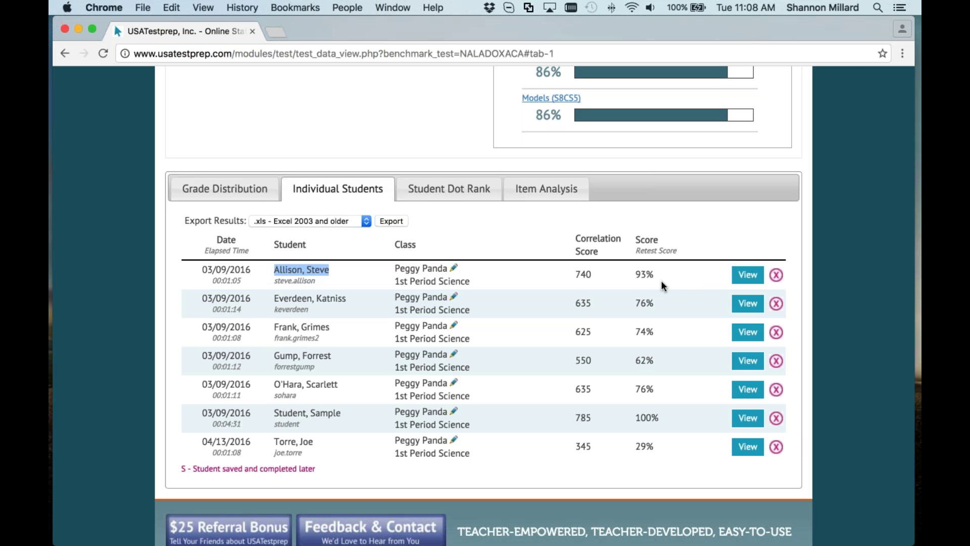
scroll(661, 284, down, 1)
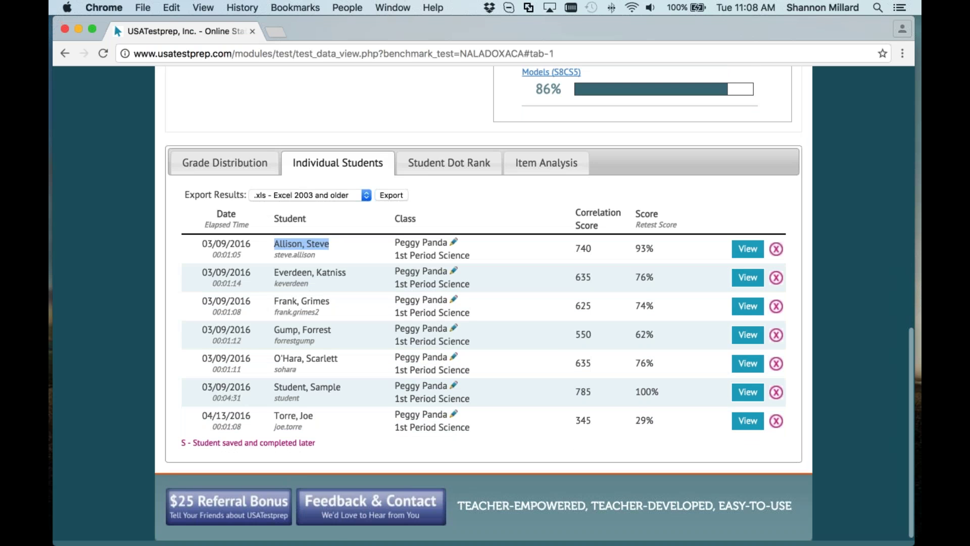
double_click(641, 421)
click(700, 424)
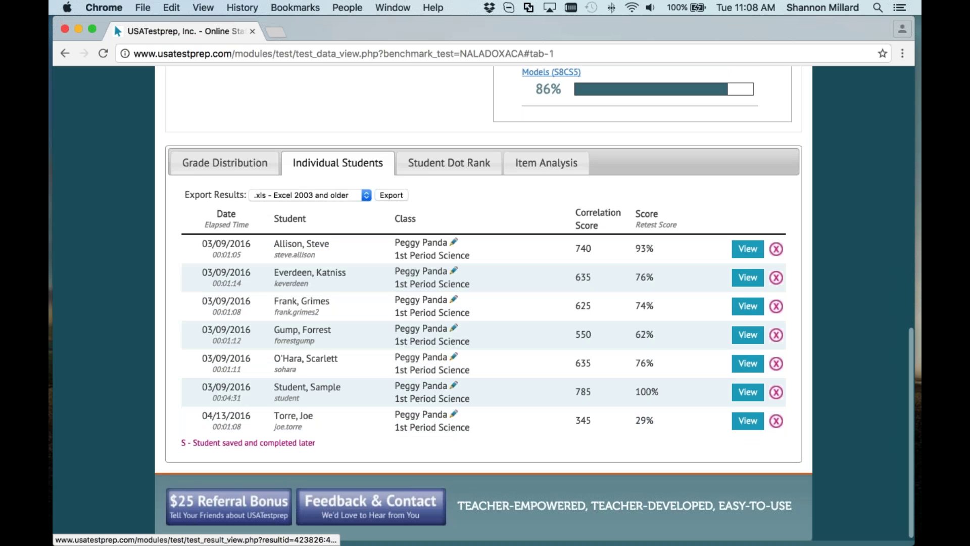
Step: Open the fourth-listed student's 8th Grade Science Test result and compare the student's score with the class average
click(753, 339)
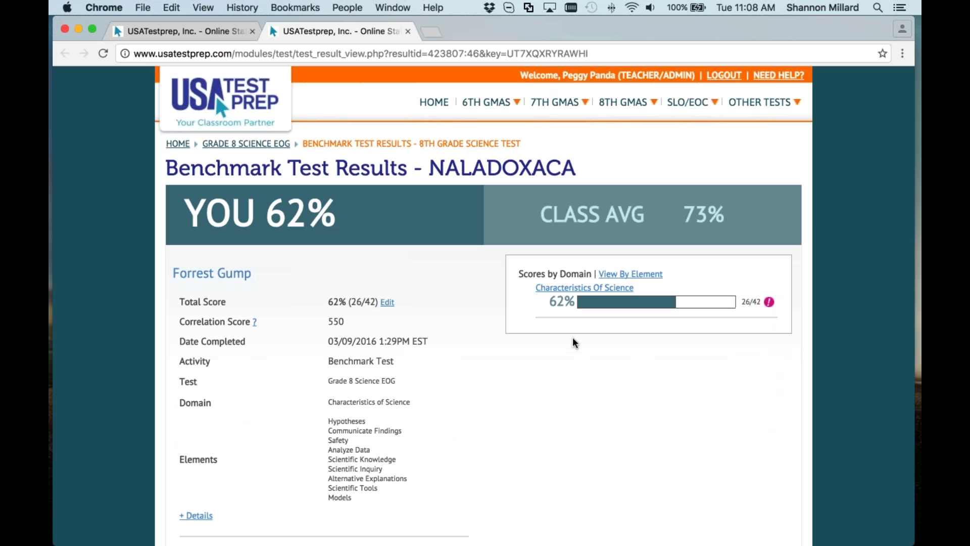
scroll(574, 342, down, 1)
scroll(552, 324, down, 2)
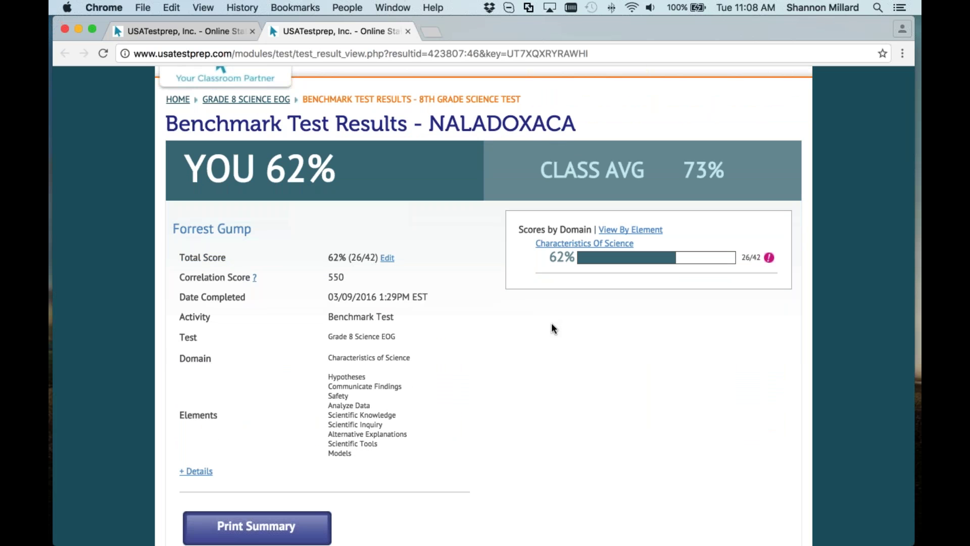
drag(344, 171, 204, 171)
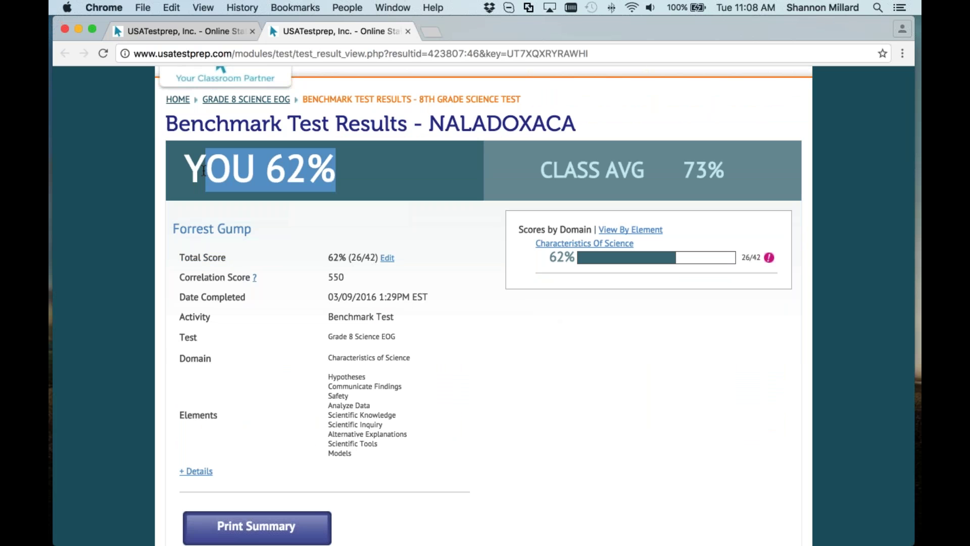
drag(540, 170, 731, 170)
click(643, 339)
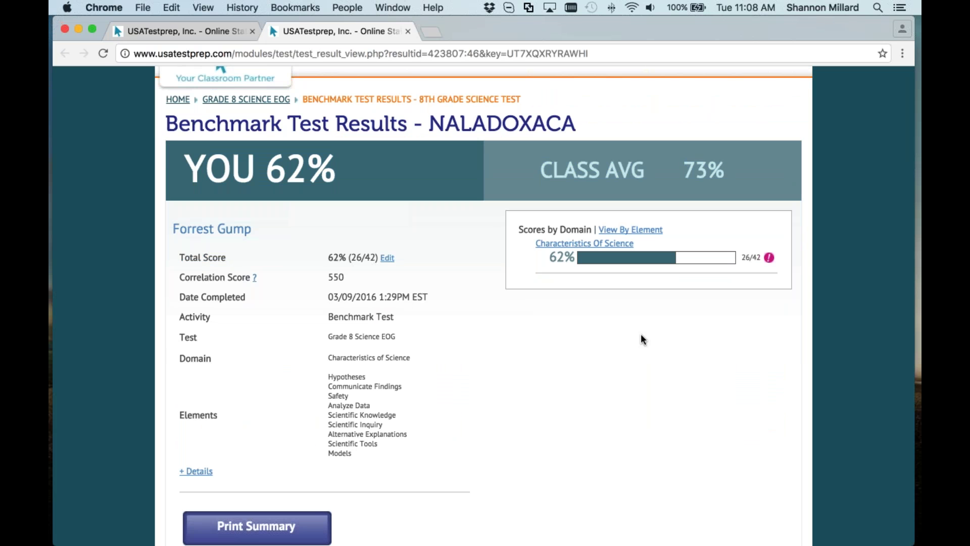
Step: Break the student's benchmark scores down by element and examine them, continuing to the question results list
click(631, 230)
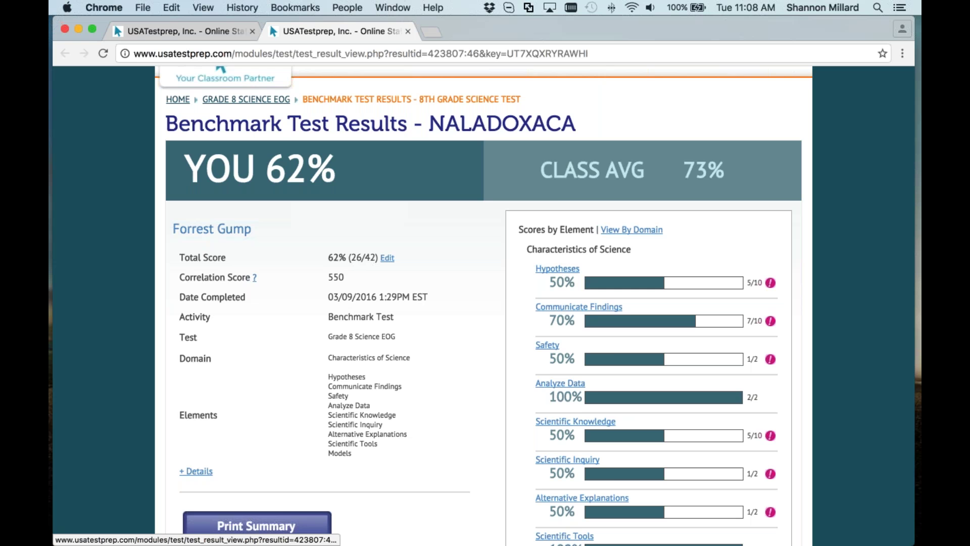
scroll(486, 304, down, 10)
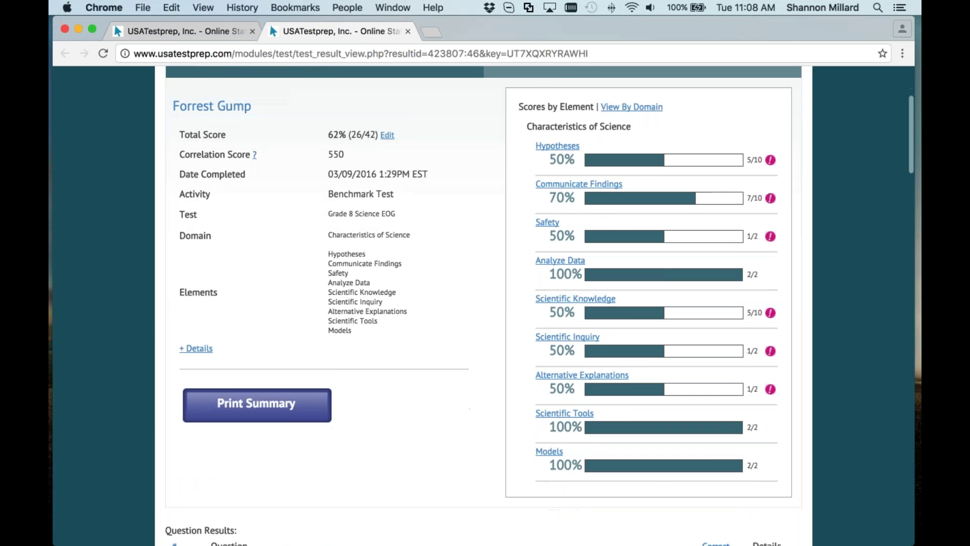
scroll(485, 304, down, 1)
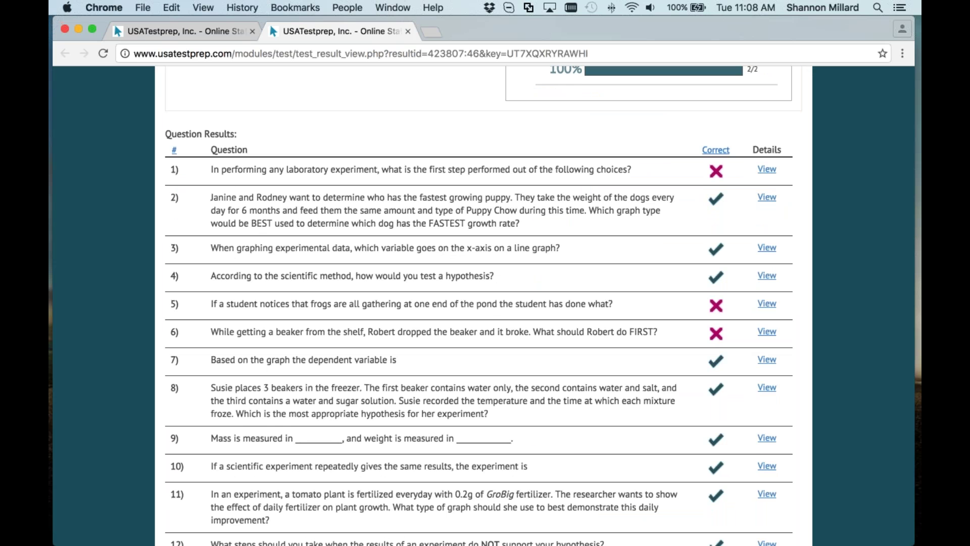
Step: Show the details of question 1 and examine the student's answer, the correct answer and the question's stats
click(767, 169)
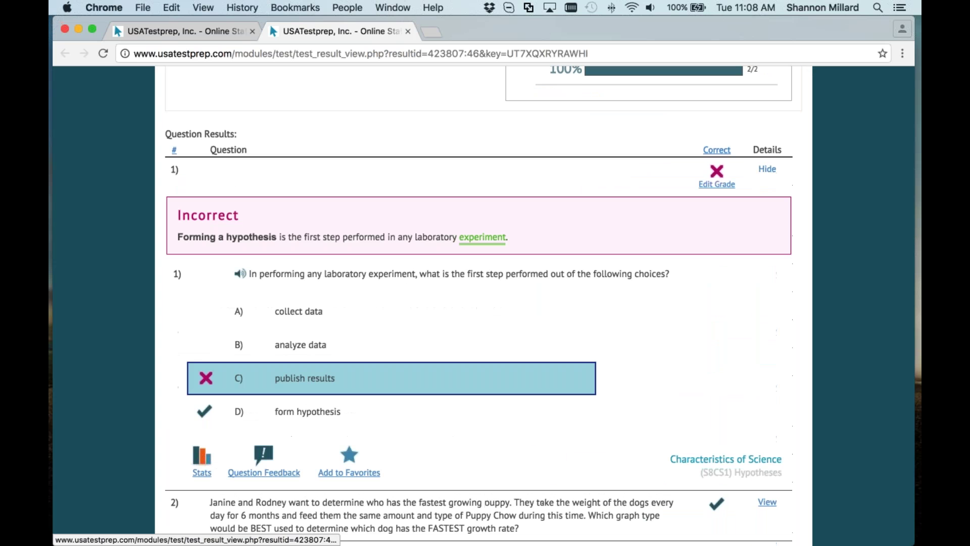
scroll(236, 326, down, 1)
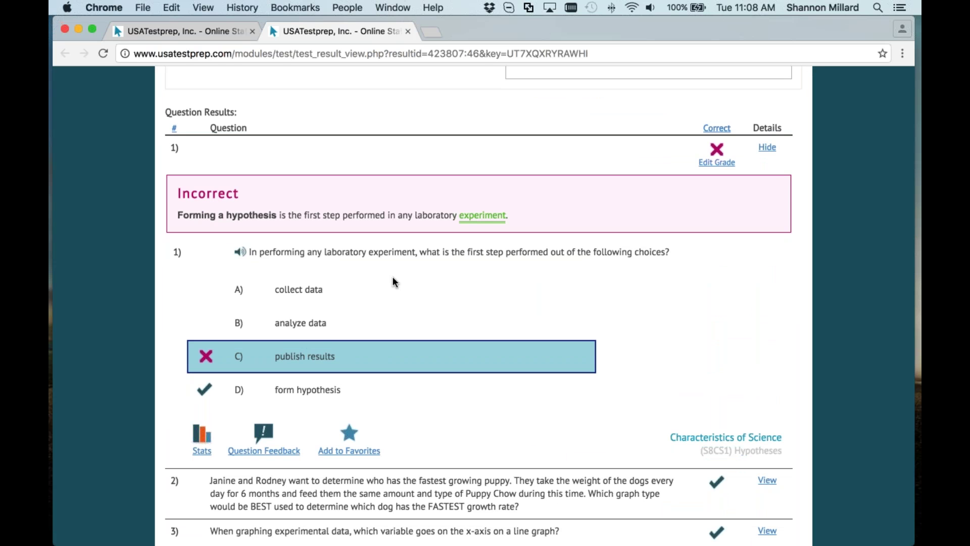
scroll(422, 369, down, 1)
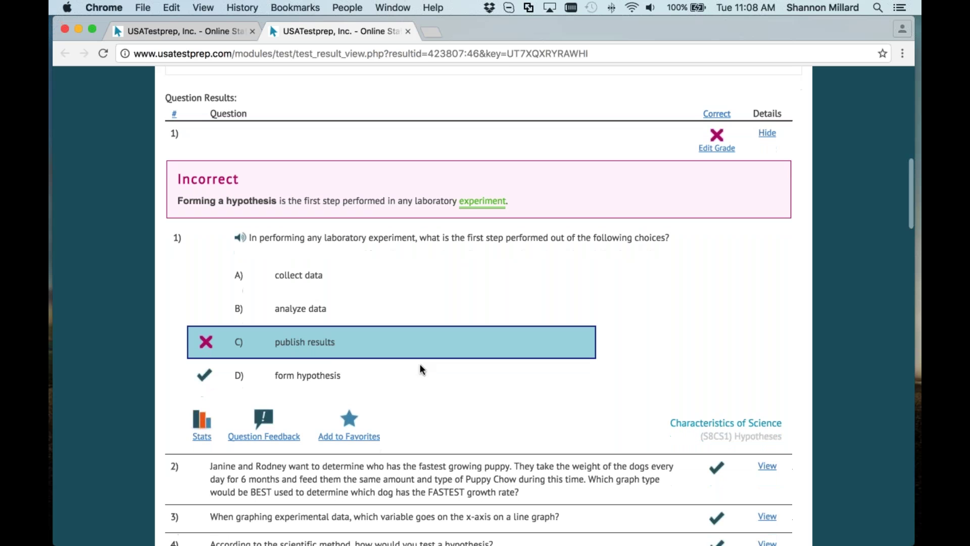
mouse_move(204, 435)
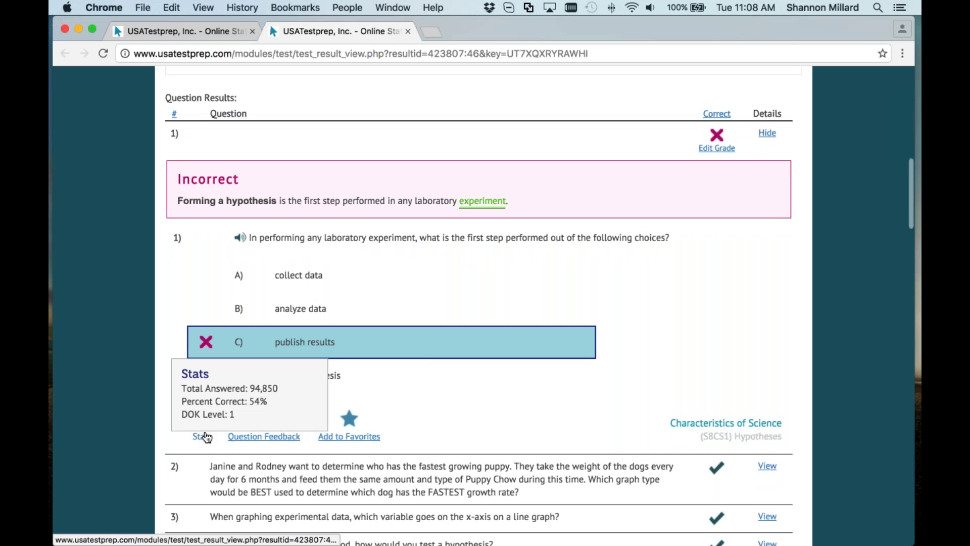
scroll(205, 438, up, 1)
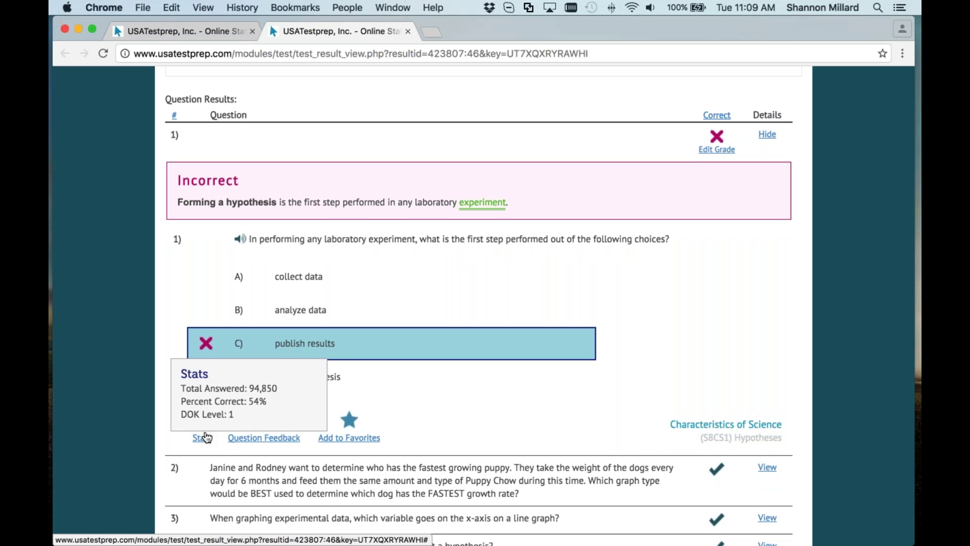
Step: Show the details of questions 5 and 6, examining the student's answers, the explanations and question 5's stats
scroll(206, 438, down, 5)
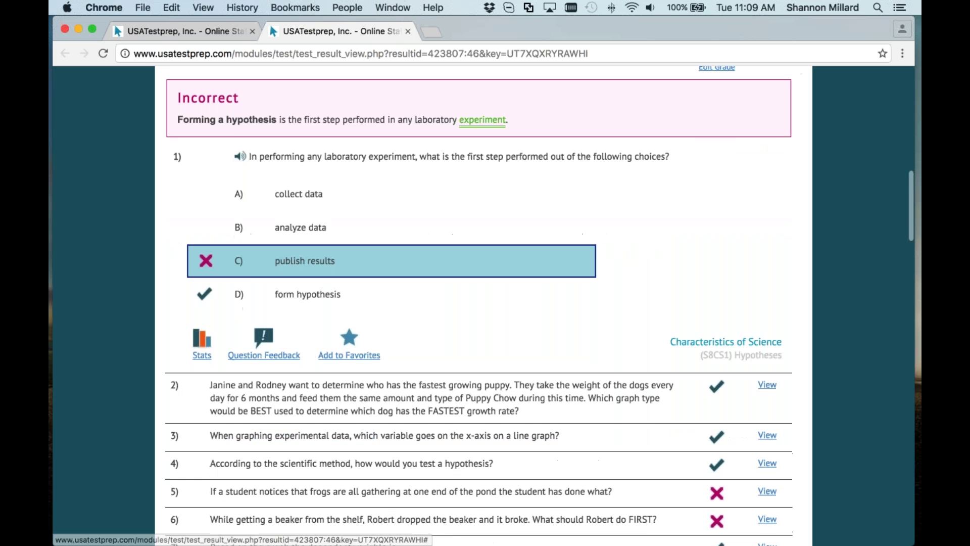
scroll(767, 276, down, 1)
click(767, 275)
scroll(202, 450, down, 3)
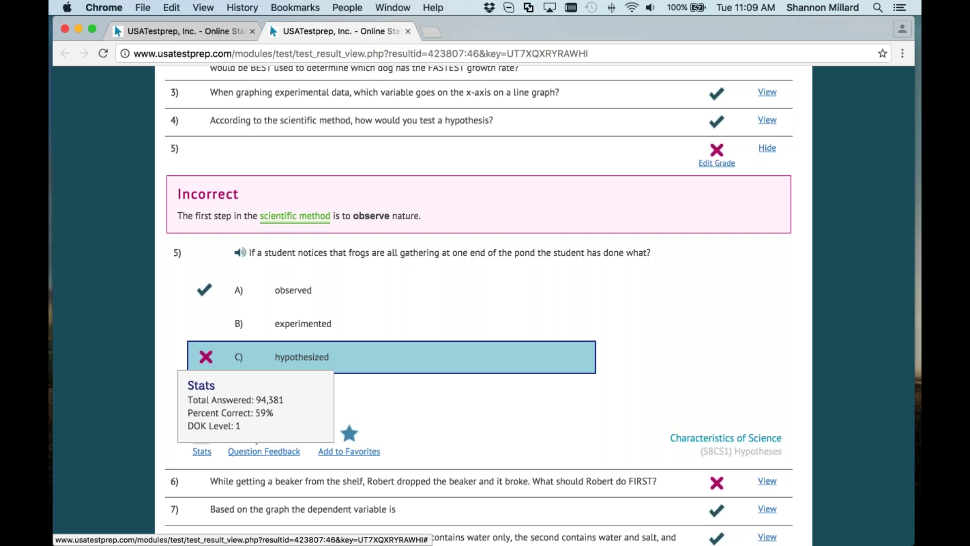
scroll(767, 265, down, 4)
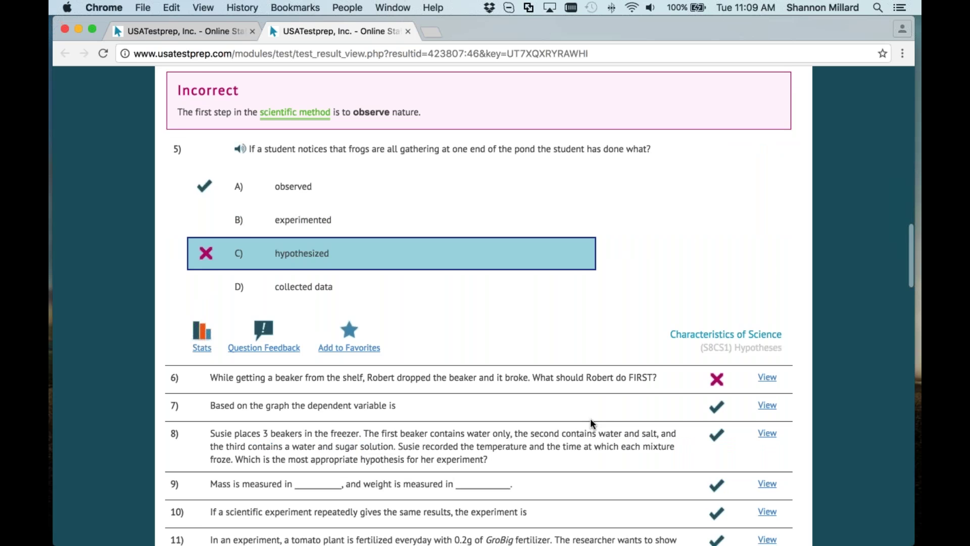
click(767, 265)
scroll(484, 305, down, 3)
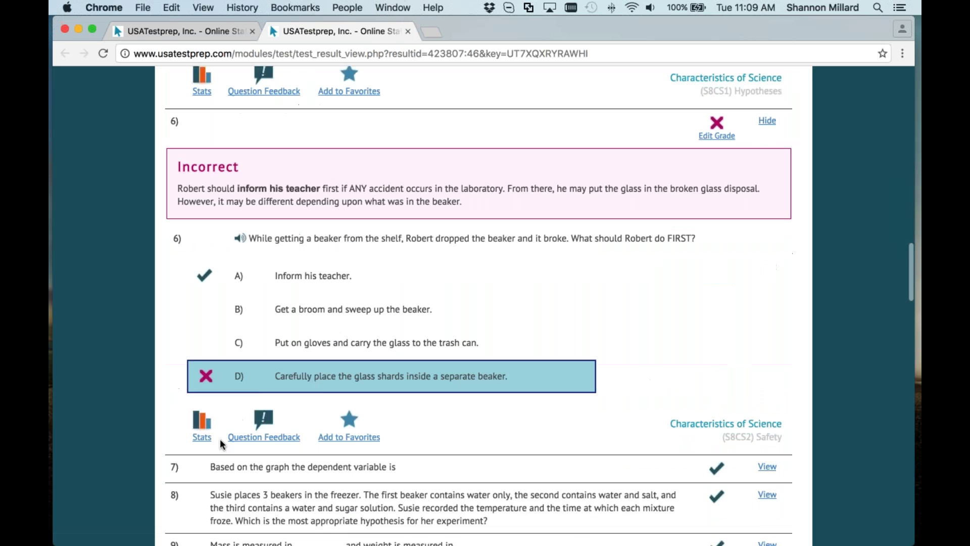
scroll(202, 420, down, 1)
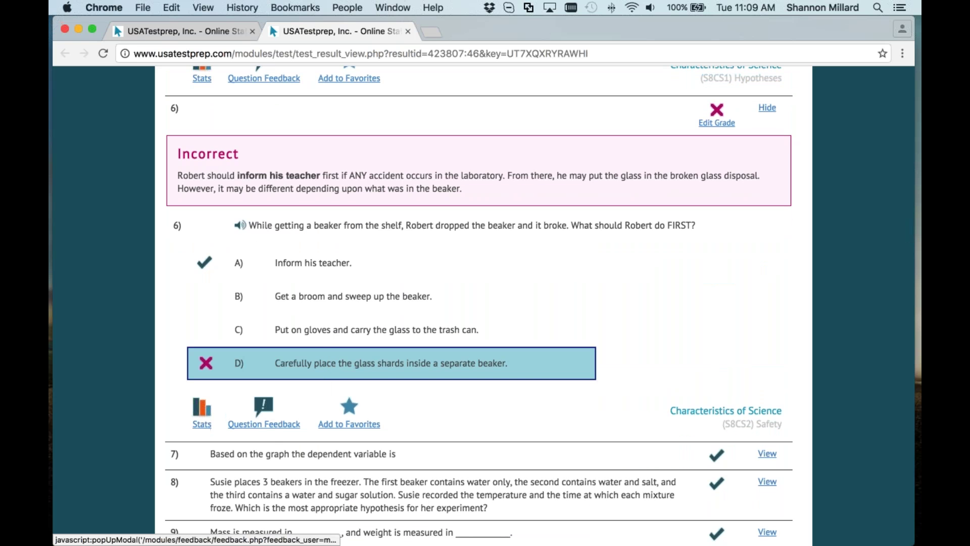
Step: Close the student's result and examine the benchmark's Student Dot Rank, including the element dots, export options and weakness assignment options
key(super+w)
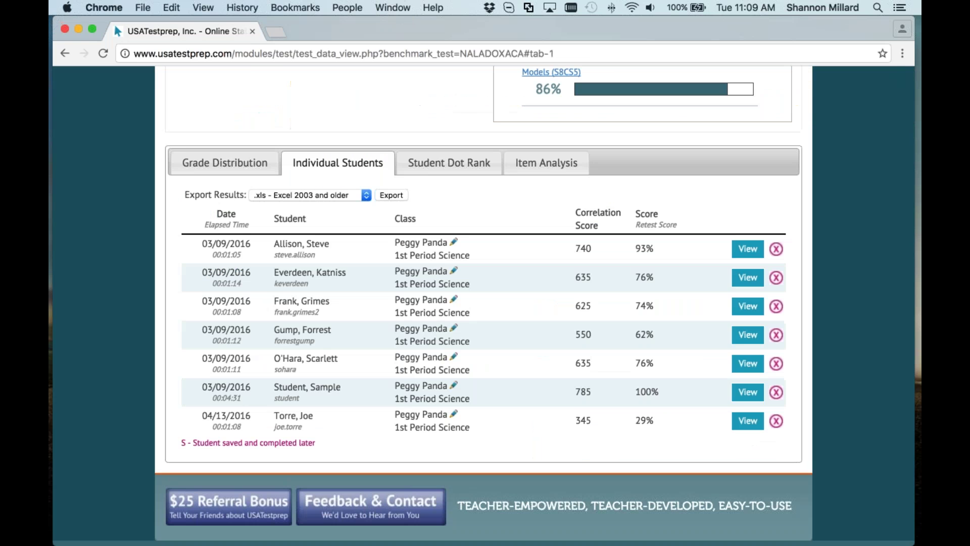
click(449, 162)
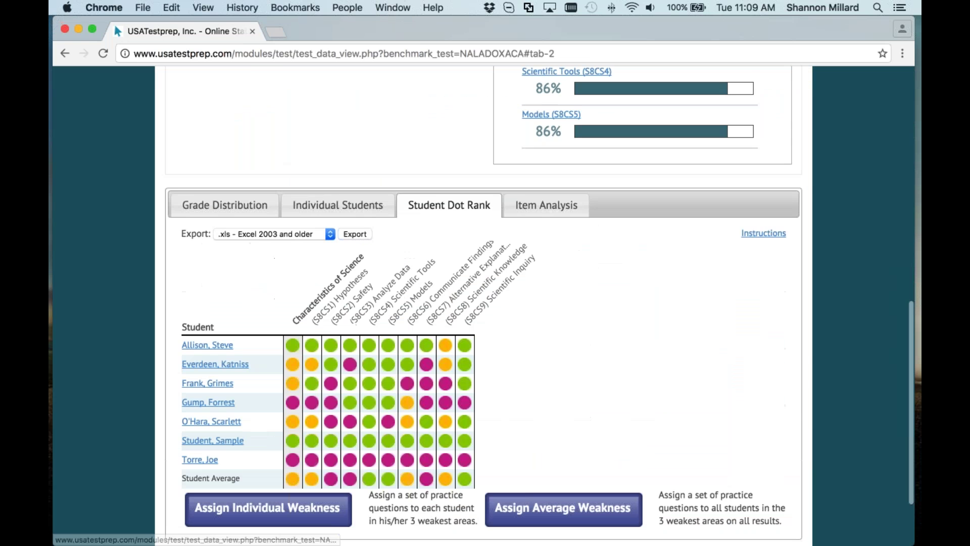
scroll(489, 255, down, 2)
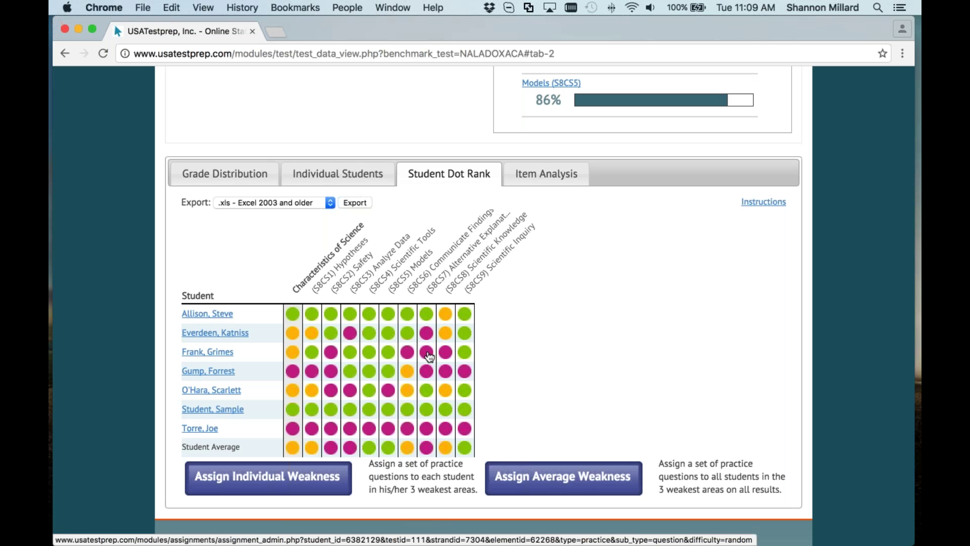
mouse_move(429, 357)
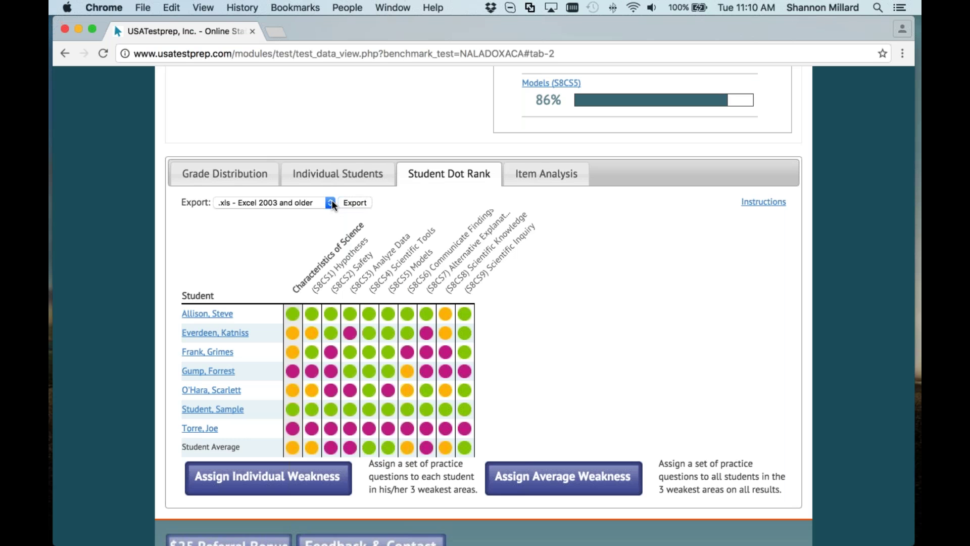
scroll(483, 303, down, 2)
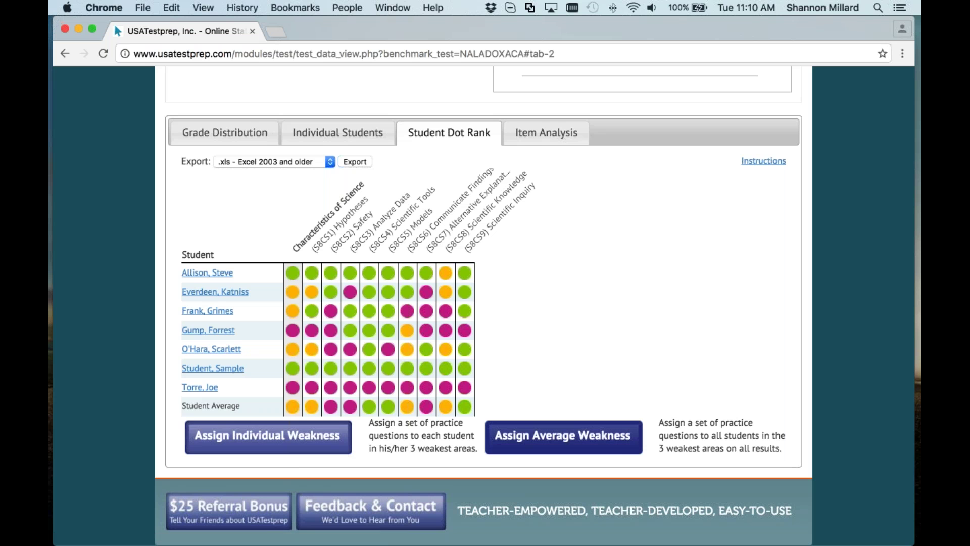
Step: Preview the Assign Average Weakness assignment, check its three weakest areas, and close it without confirming
click(595, 452)
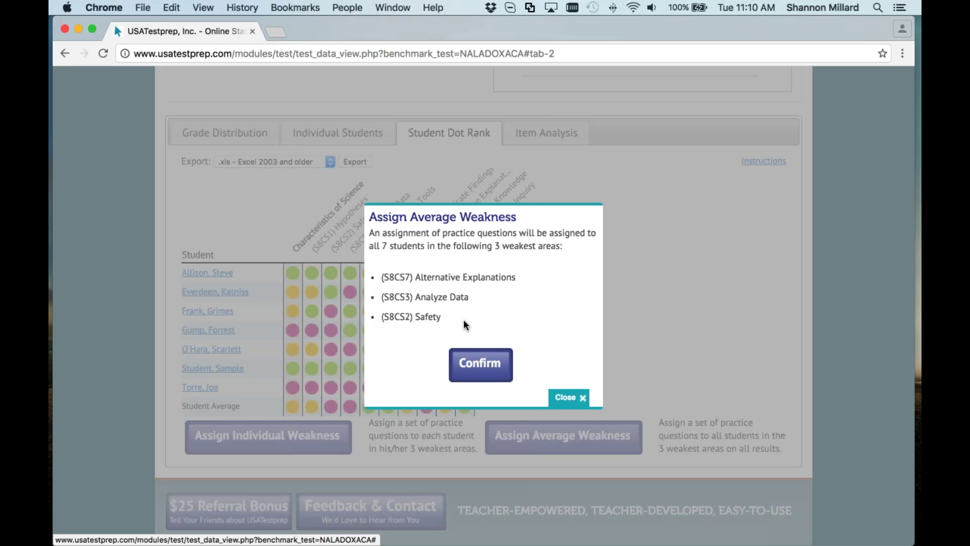
drag(442, 317, 371, 268)
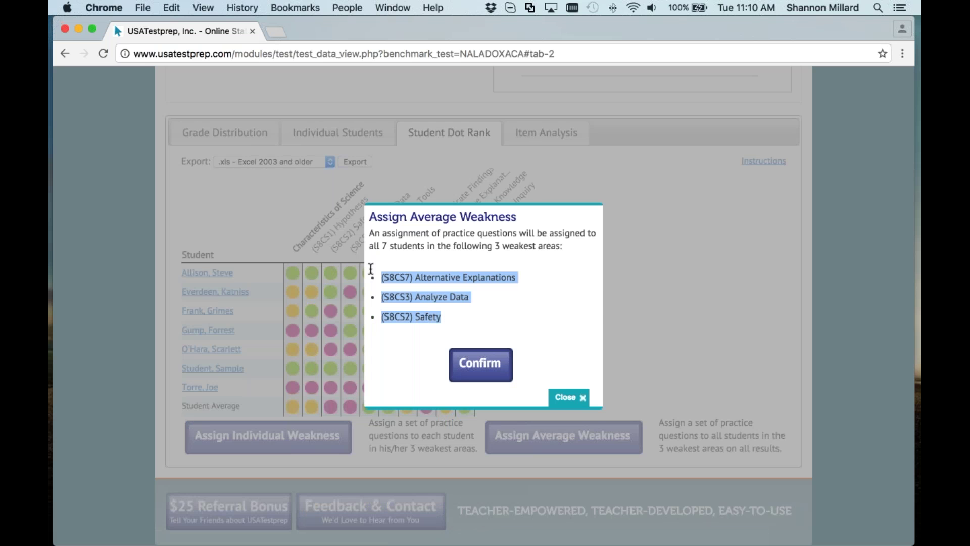
click(371, 269)
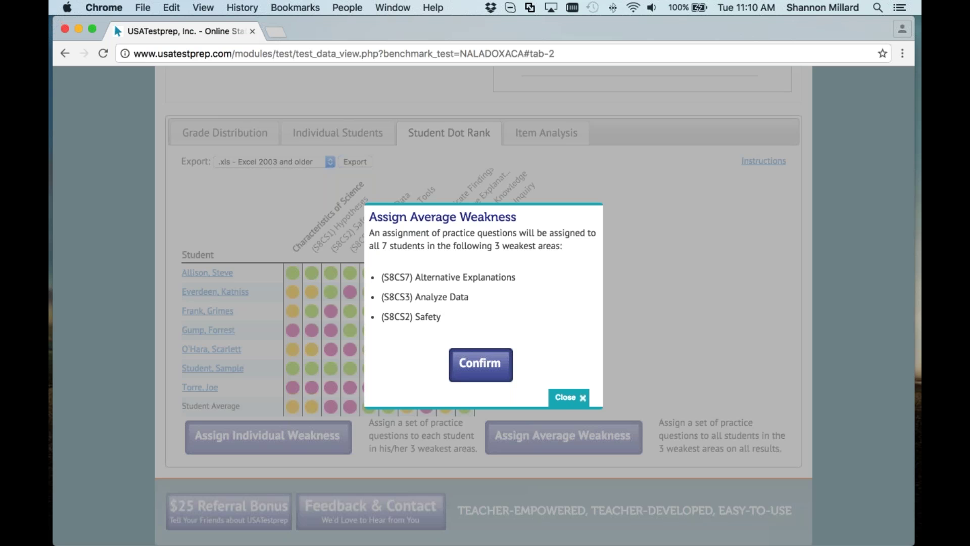
click(570, 394)
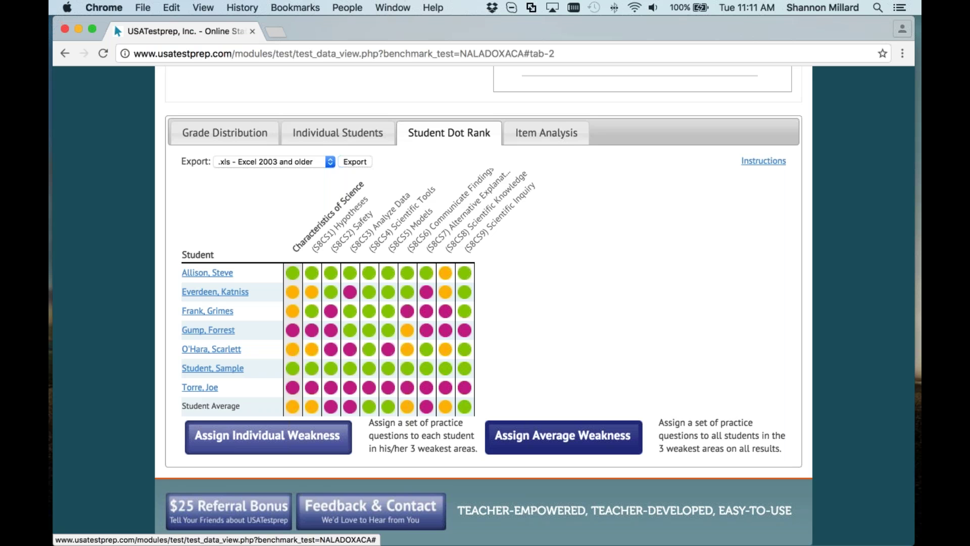
Step: Show the benchmark's Item Analysis and narrow the question results chart to questions 1 through 17 to examine their percentages
click(546, 133)
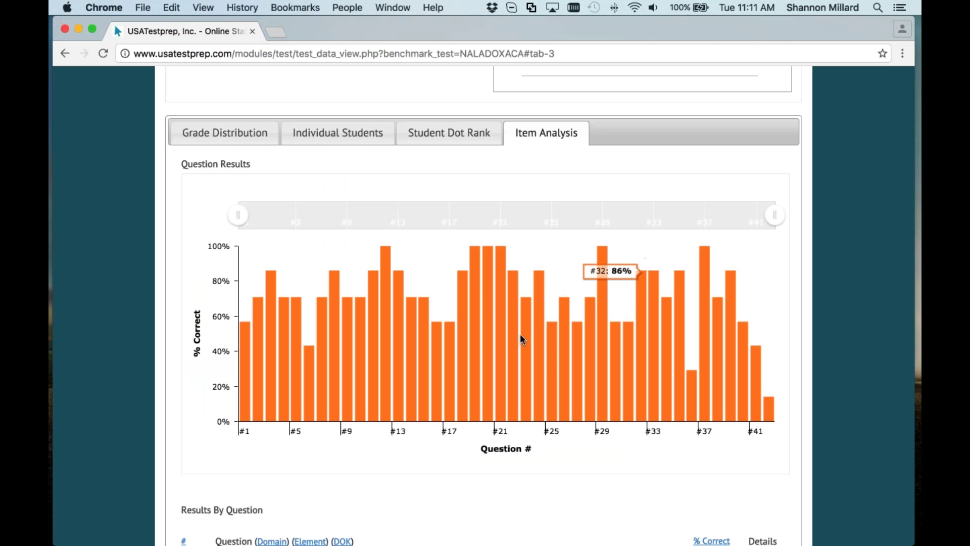
mouse_move(565, 342)
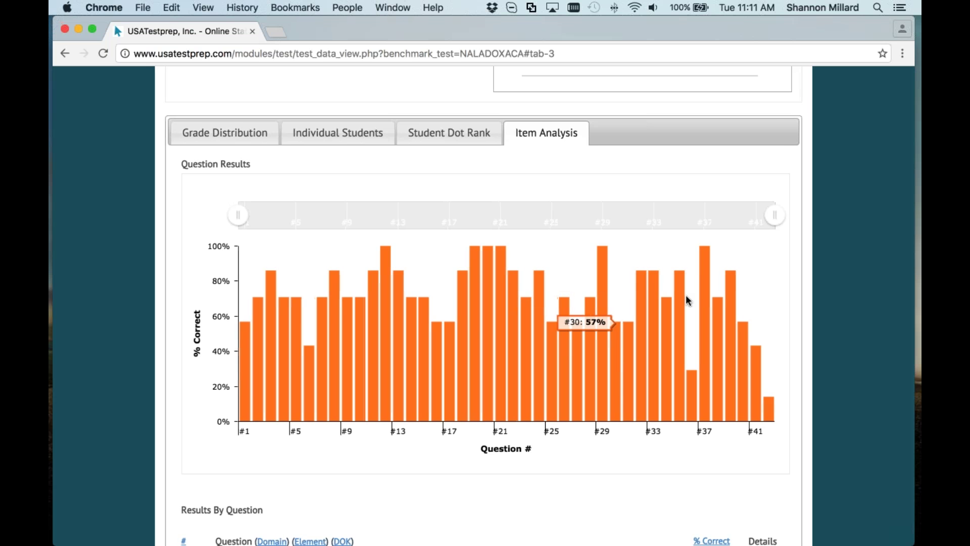
drag(775, 216, 449, 215)
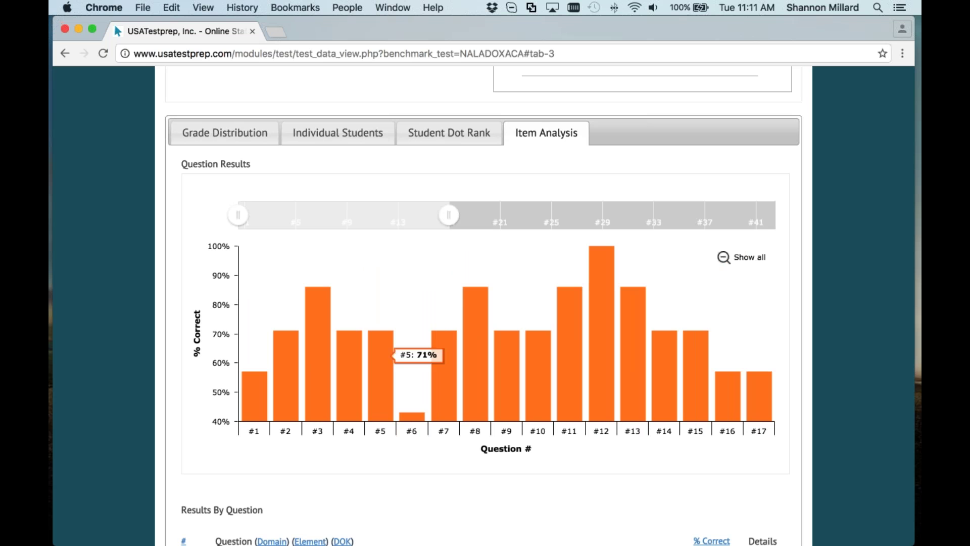
mouse_move(470, 363)
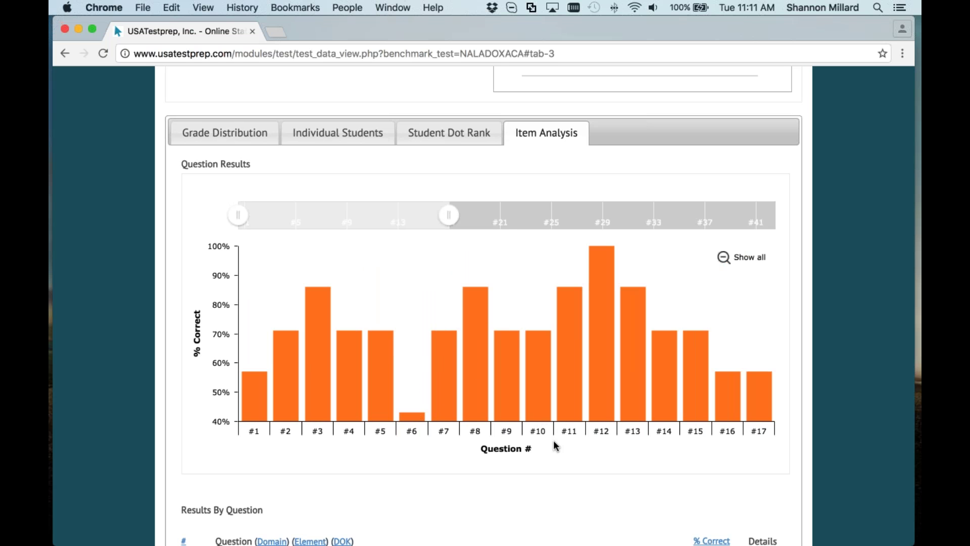
Step: Sort the Results By Question list by percent correct in ascending order and bring its lowest-scoring questions into view
scroll(556, 445, down, 4)
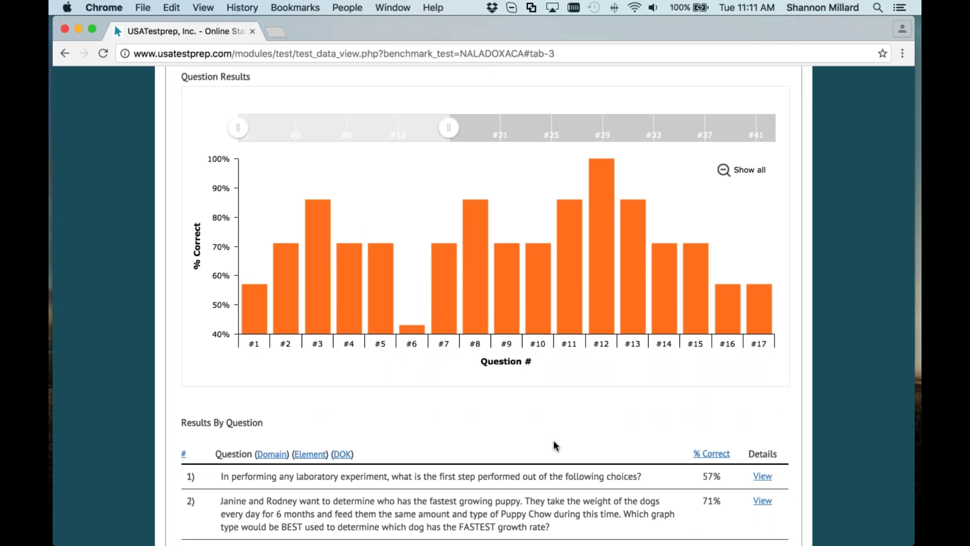
scroll(554, 446, down, 10)
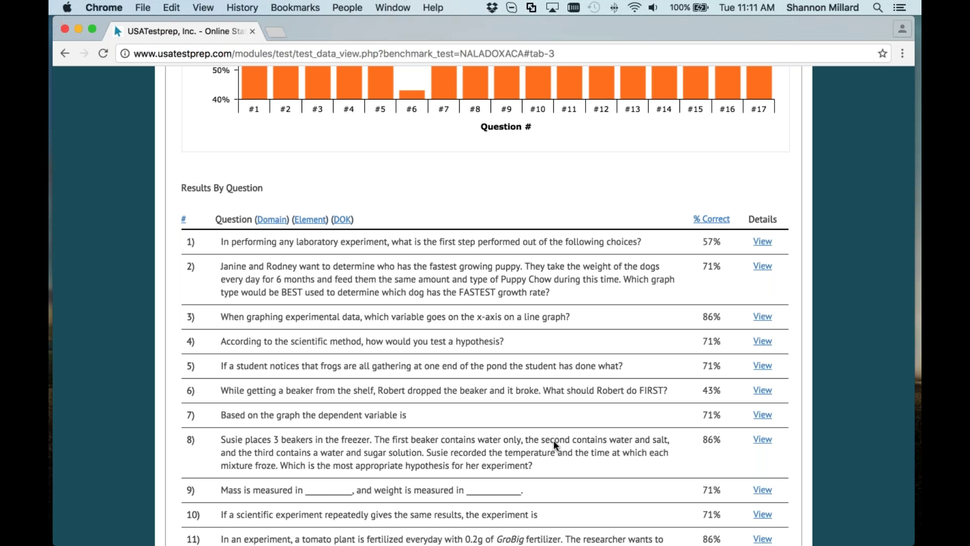
click(711, 220)
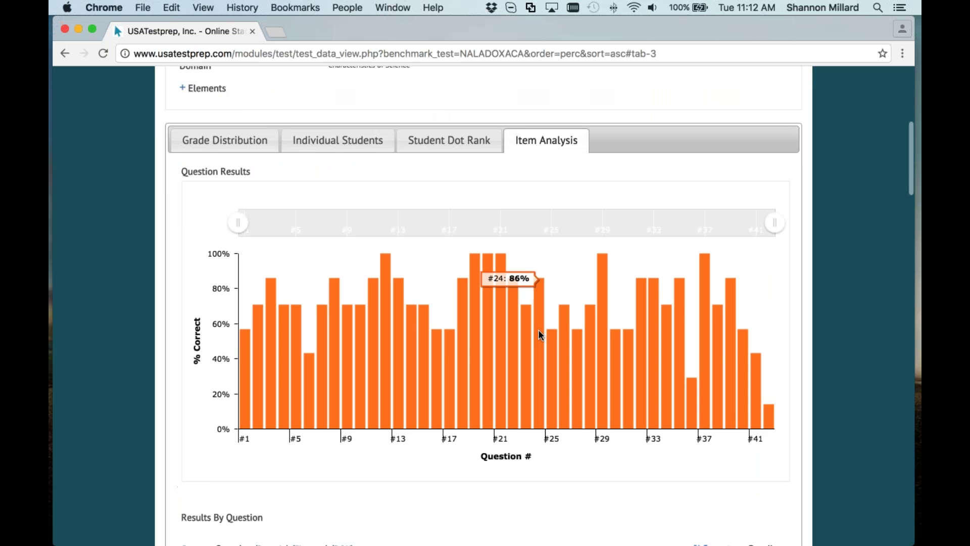
scroll(539, 330, down, 10)
scroll(538, 329, down, 3)
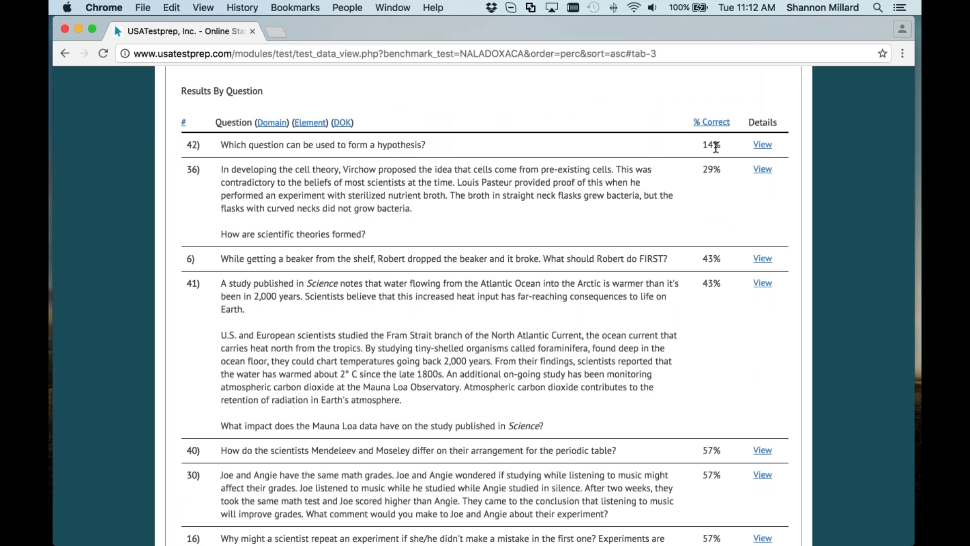
Step: Show the details of question 42 and reveal which students answered it correctly and which incorrectly
drag(704, 145, 222, 144)
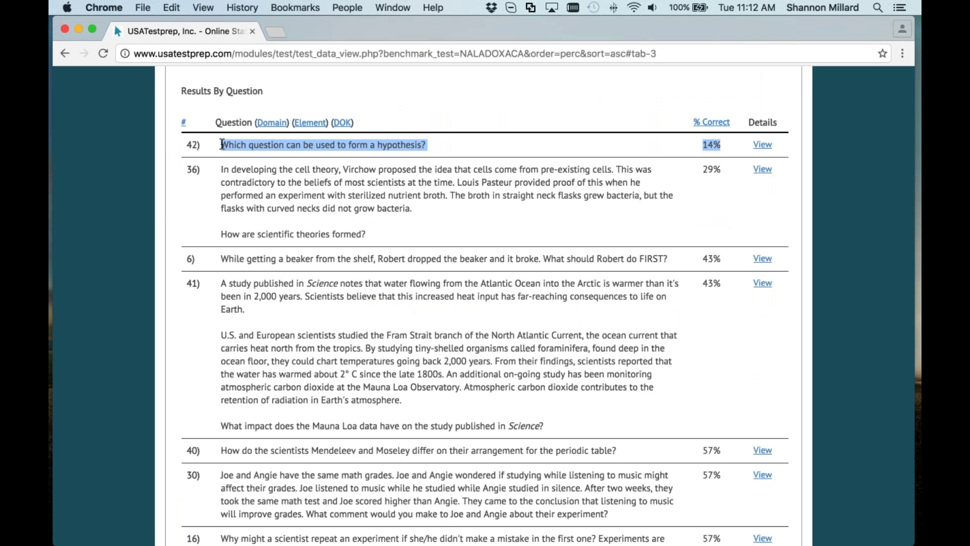
click(222, 145)
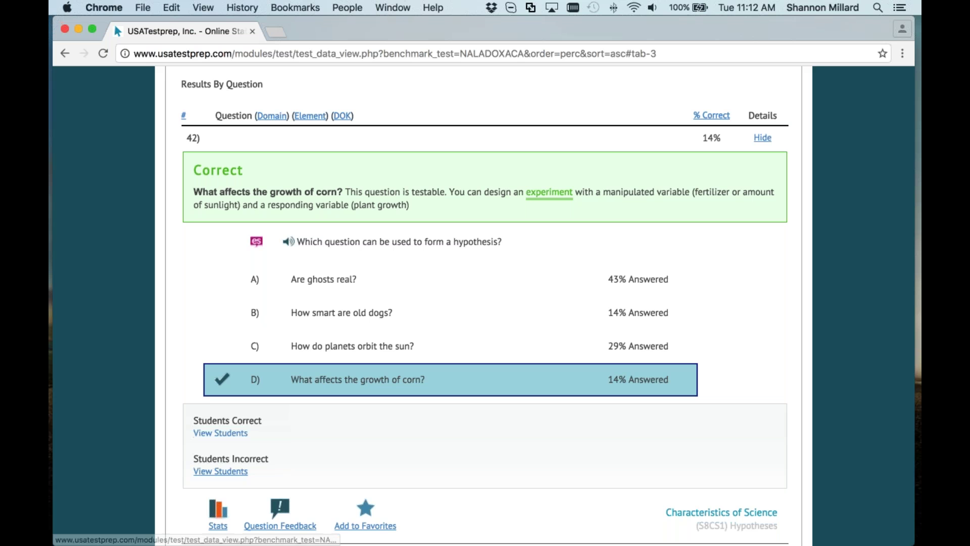
click(220, 433)
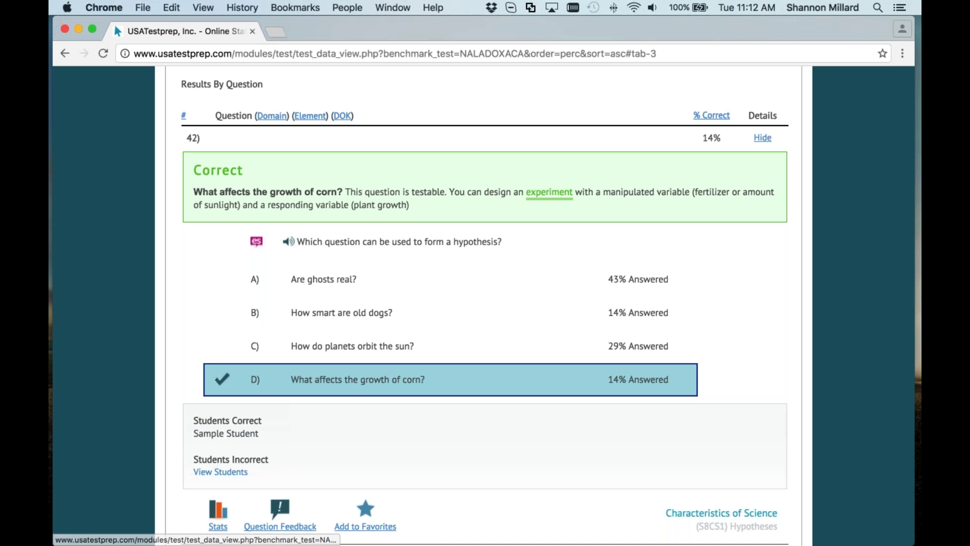
click(220, 471)
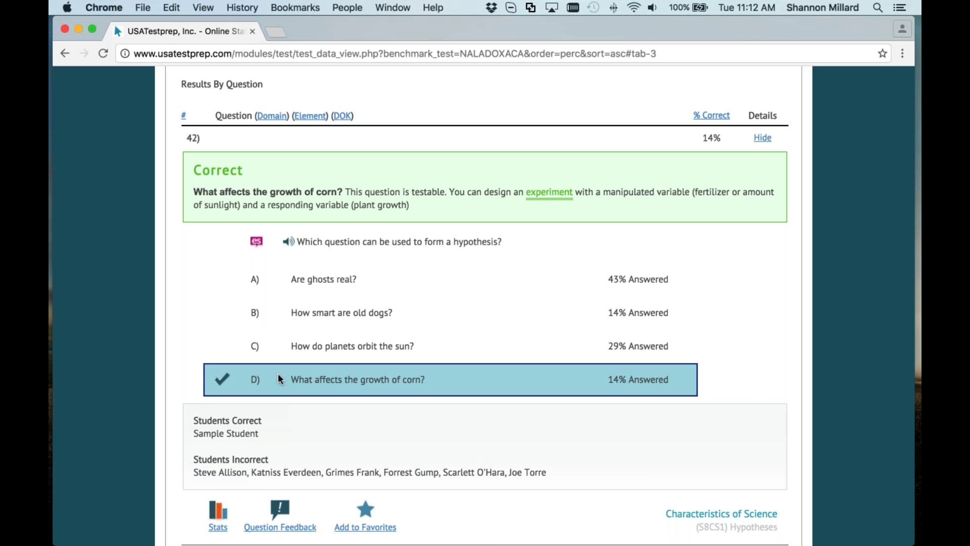
Step: Show the details of question 36 and examine the percentage of students who chose each answer
scroll(278, 373, down, 6)
click(762, 220)
scroll(390, 405, down, 1)
scroll(390, 405, down, 5)
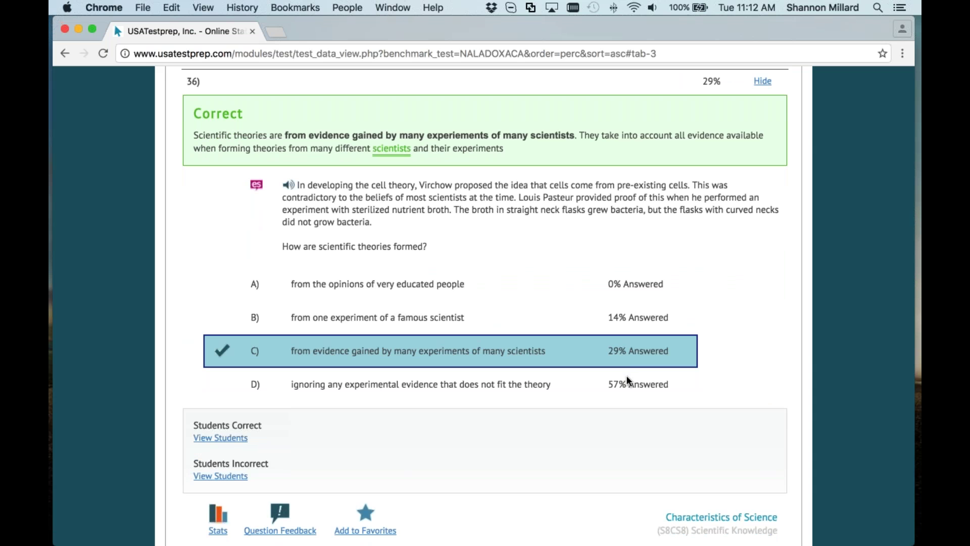
Step: Finish reviewing question 36 and group the Results By Question list by element
scroll(626, 375, down, 2)
mouse_move(218, 483)
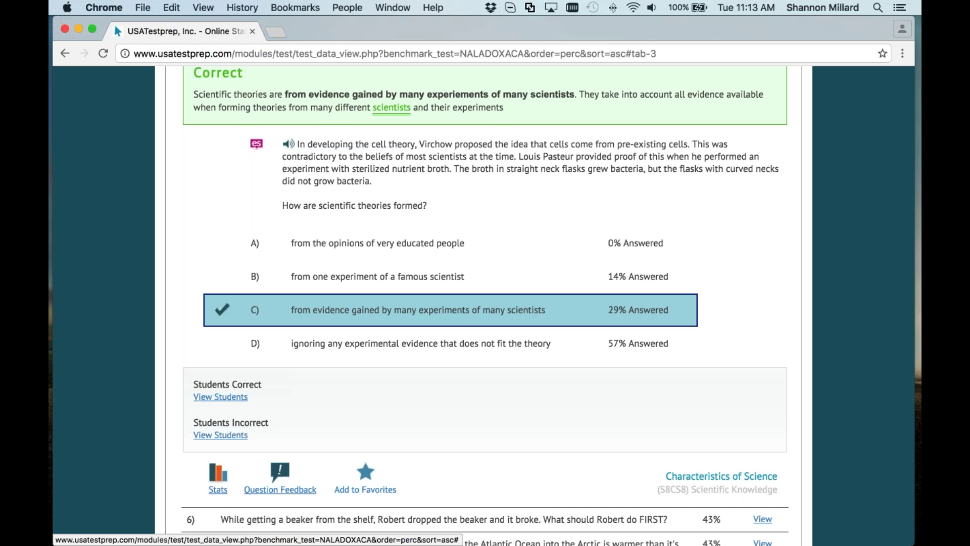
scroll(280, 477, up, 15)
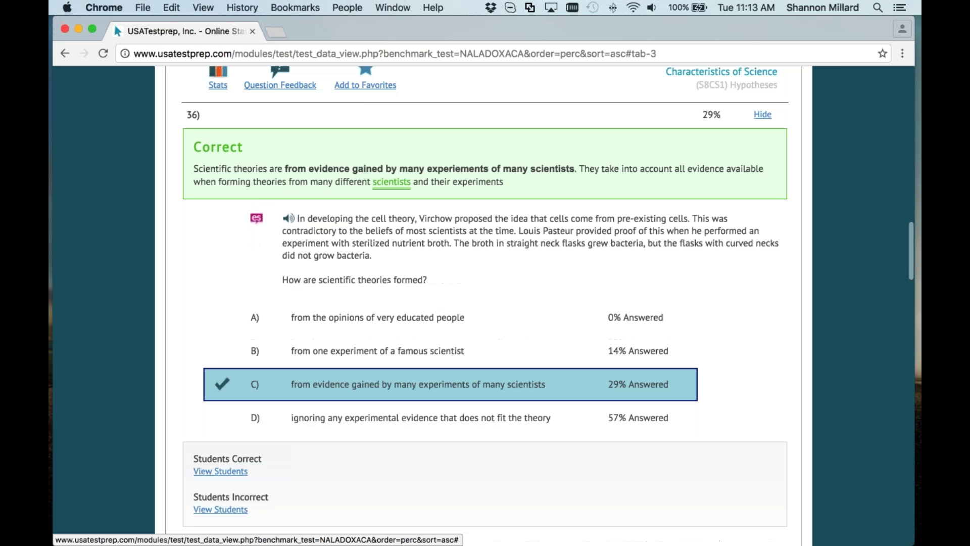
scroll(484, 303, down, 5)
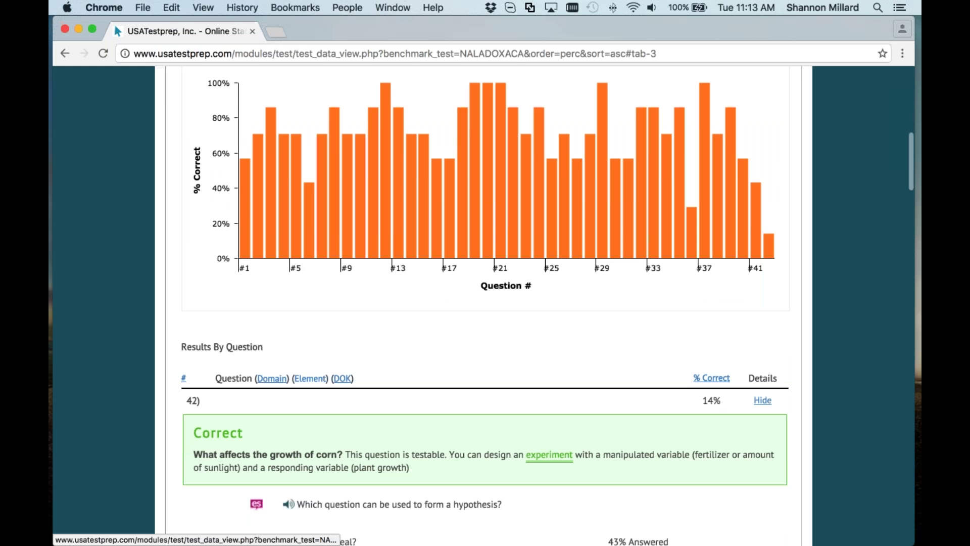
click(311, 378)
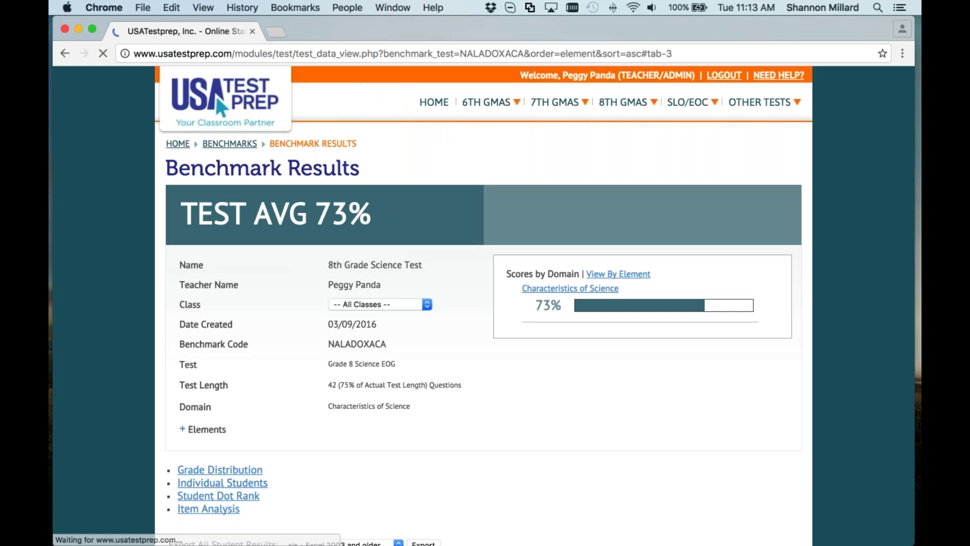
scroll(485, 303, down, 15)
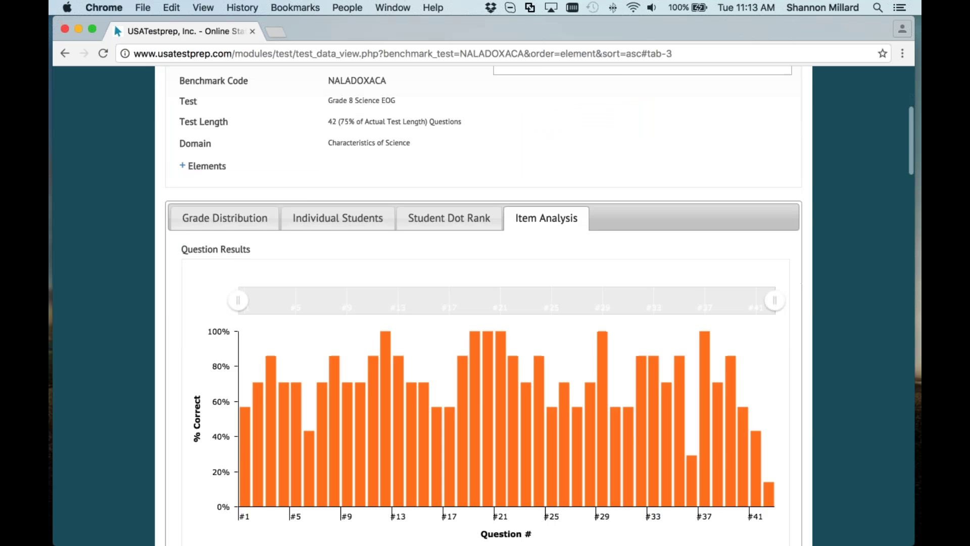
scroll(485, 303, down, 4)
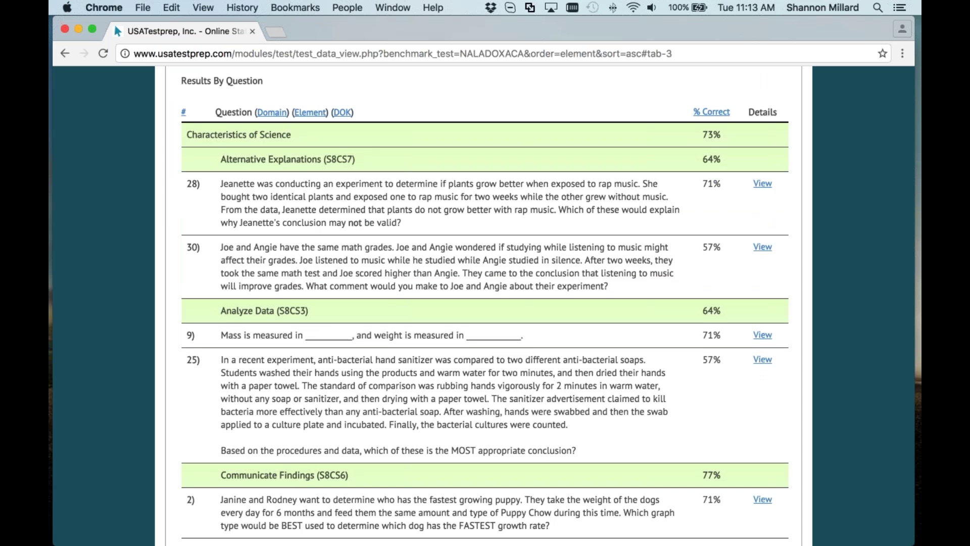
Step: Examine the percent correct for each element and its questions, from Alternative Explanations (S8CS7) through Scientific Tools (S8CS4)
drag(220, 159, 639, 282)
click(651, 283)
double_click(711, 159)
scroll(656, 329, down, 5)
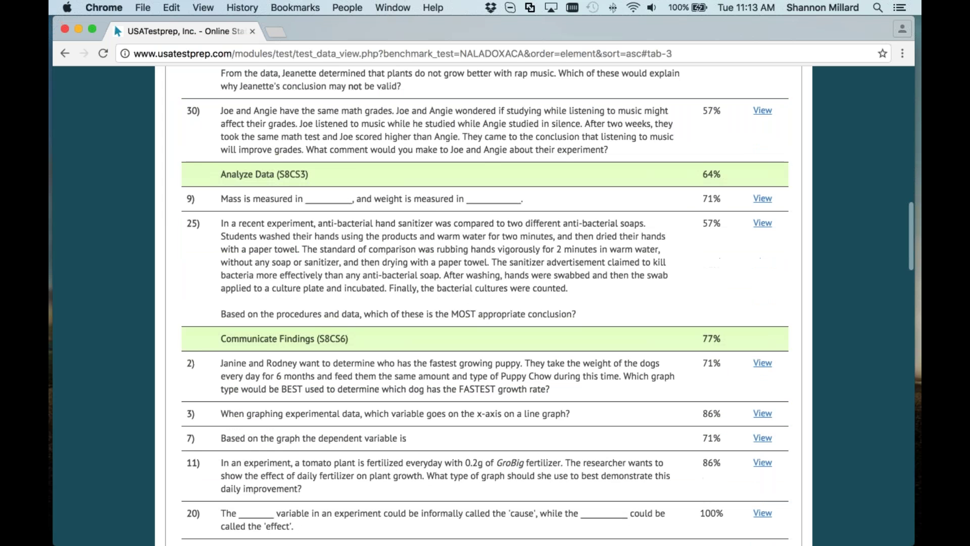
scroll(486, 303, down, 20)
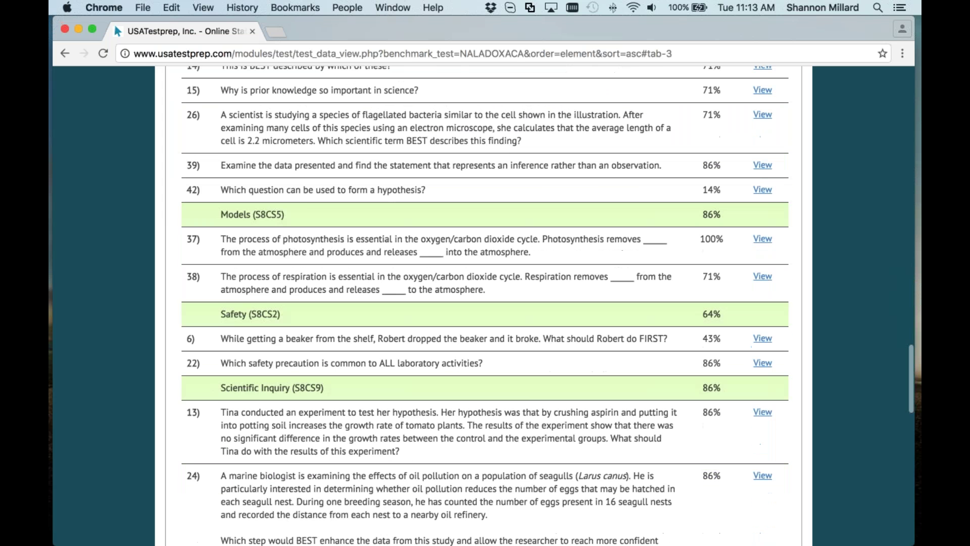
scroll(485, 303, down, 20)
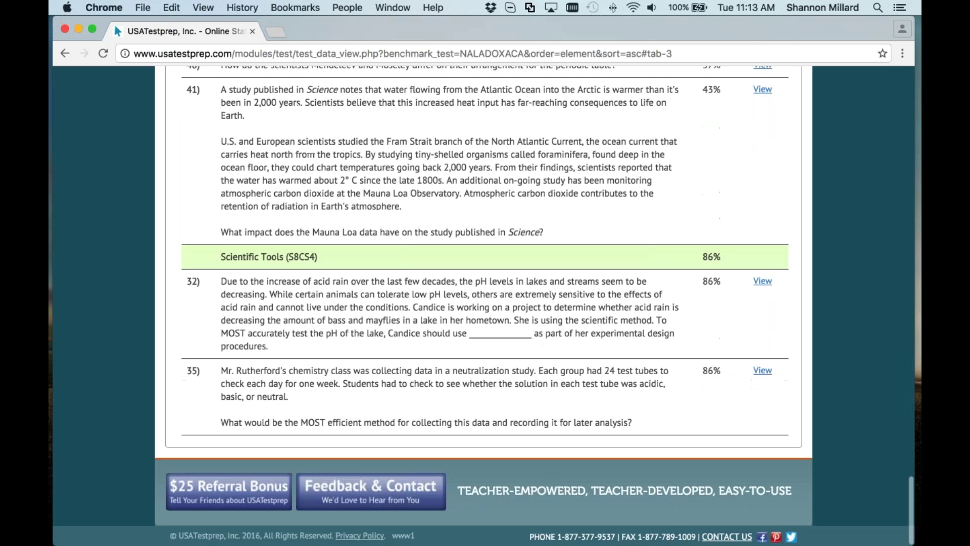
scroll(589, 228, up, 20)
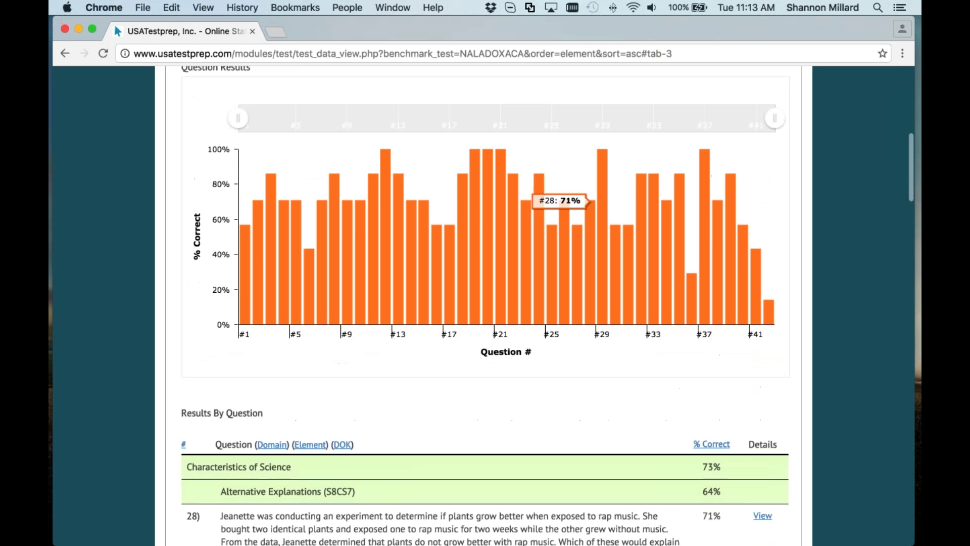
scroll(485, 253, up, 2)
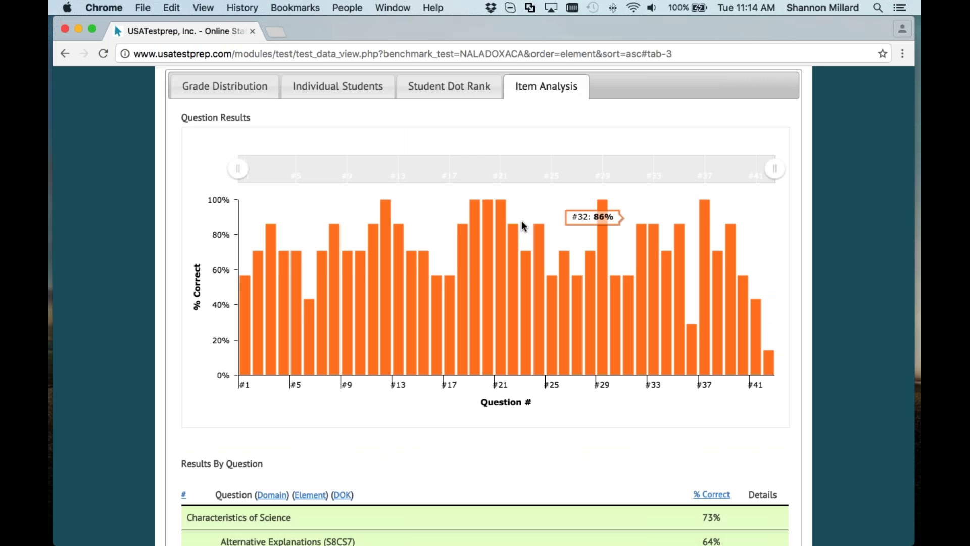
scroll(548, 217, up, 8)
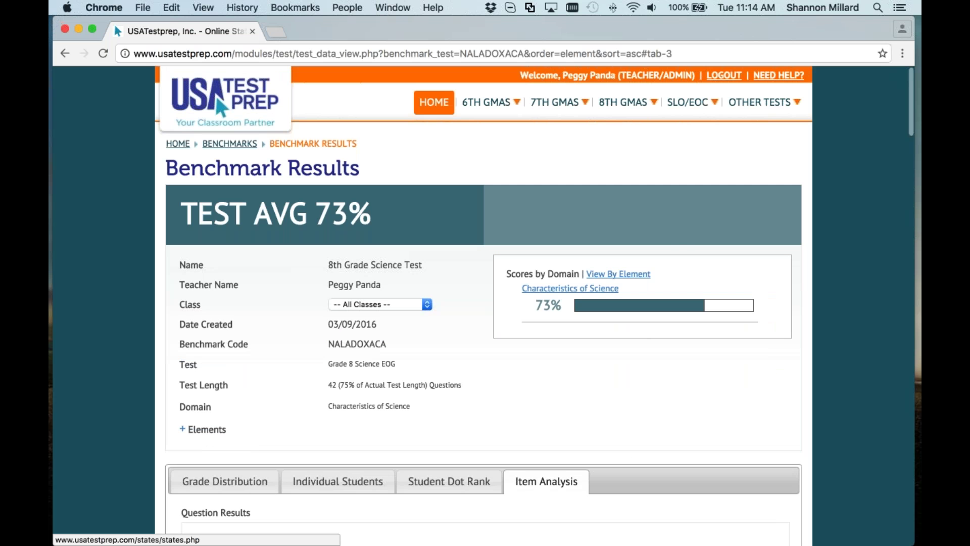
Step: Go to the teacher home page's assignments and review the results of the 8th Grade Video 1 assignment
click(434, 102)
scroll(422, 357, down, 1)
click(422, 357)
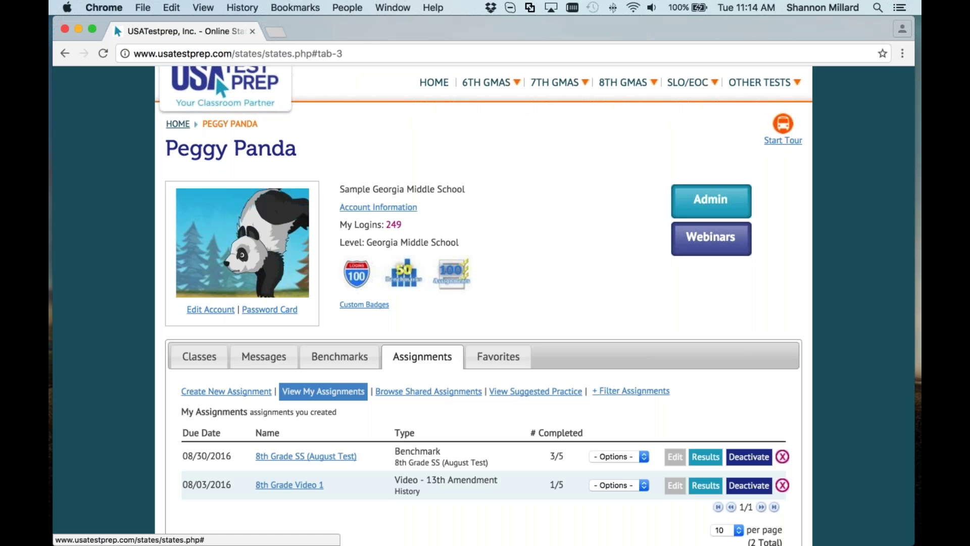
click(706, 486)
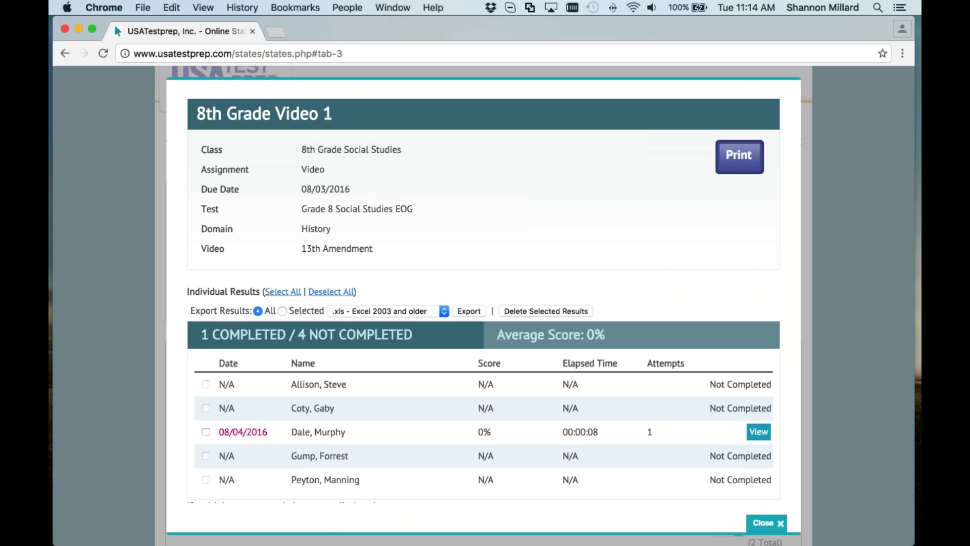
click(762, 520)
Step: Deactivate the 8th Grade Video 1 assignment
scroll(592, 454, down, 2)
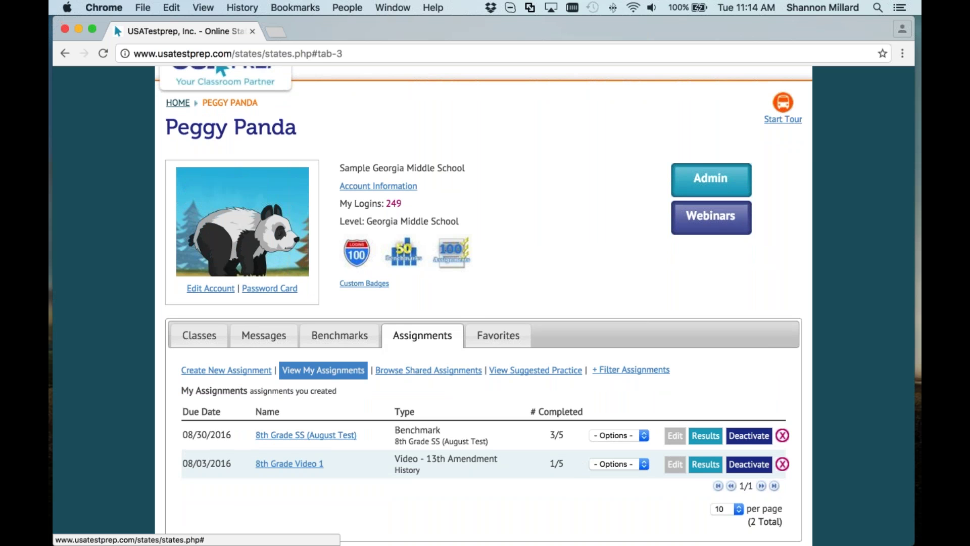
click(749, 465)
click(758, 466)
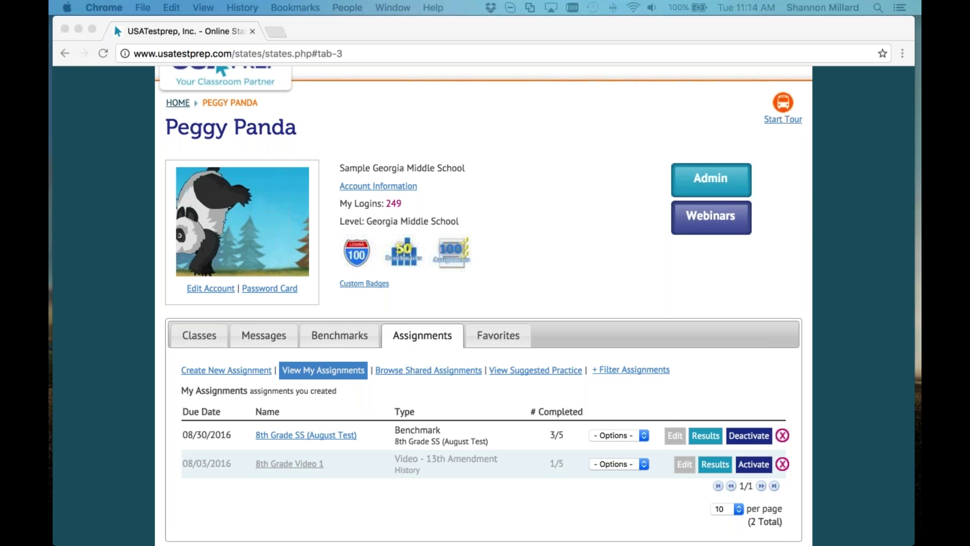
Step: Show the teacher's classes and open the class results for 8th Grade Social Studies
click(201, 336)
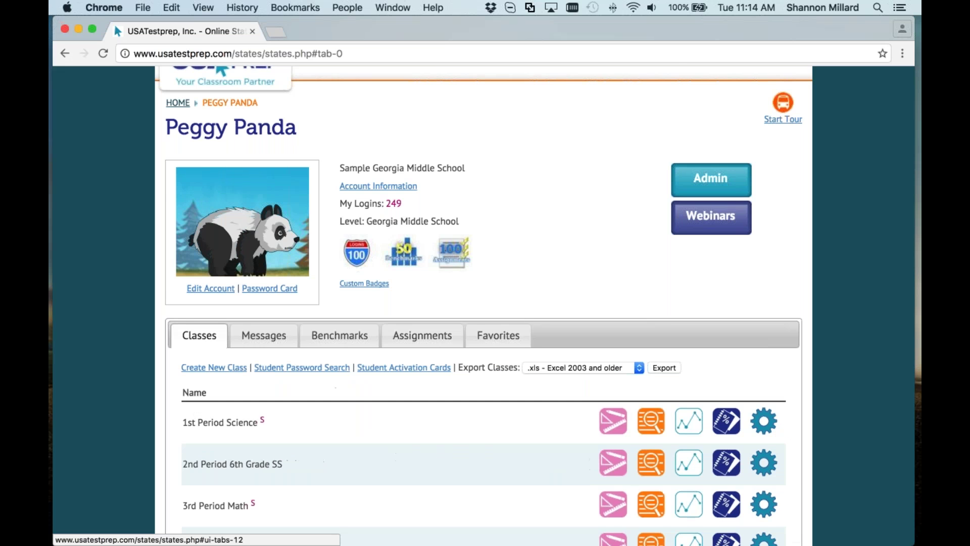
scroll(668, 355, down, 5)
scroll(668, 355, up, 3)
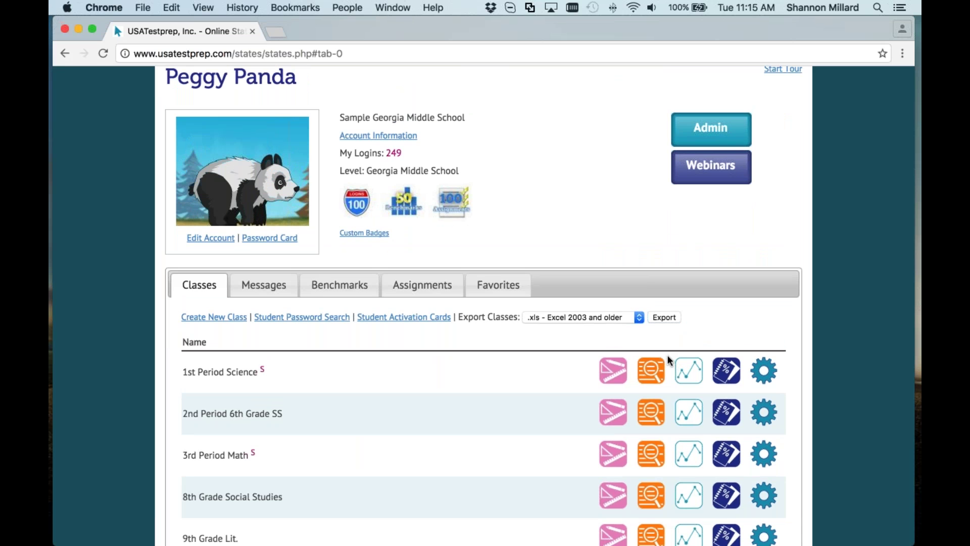
scroll(668, 360, down, 1)
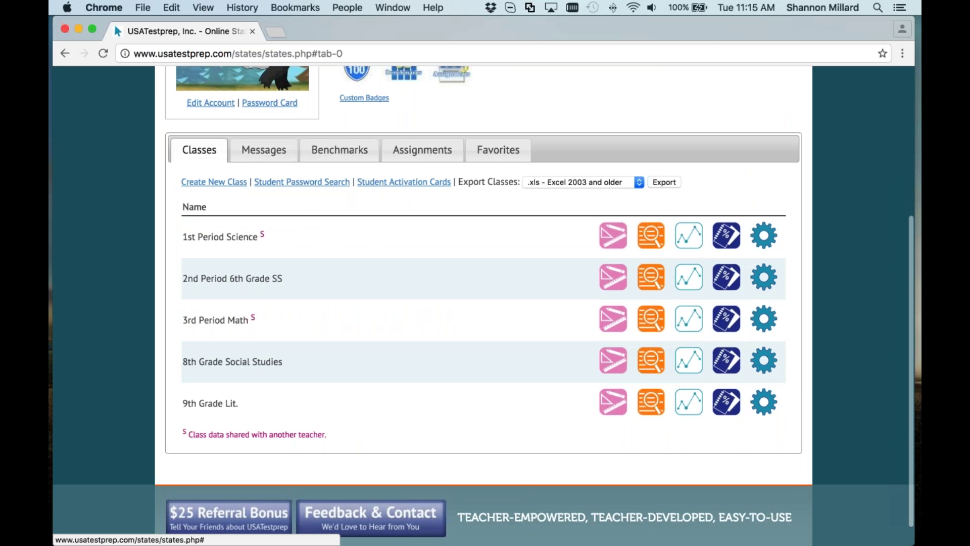
click(651, 360)
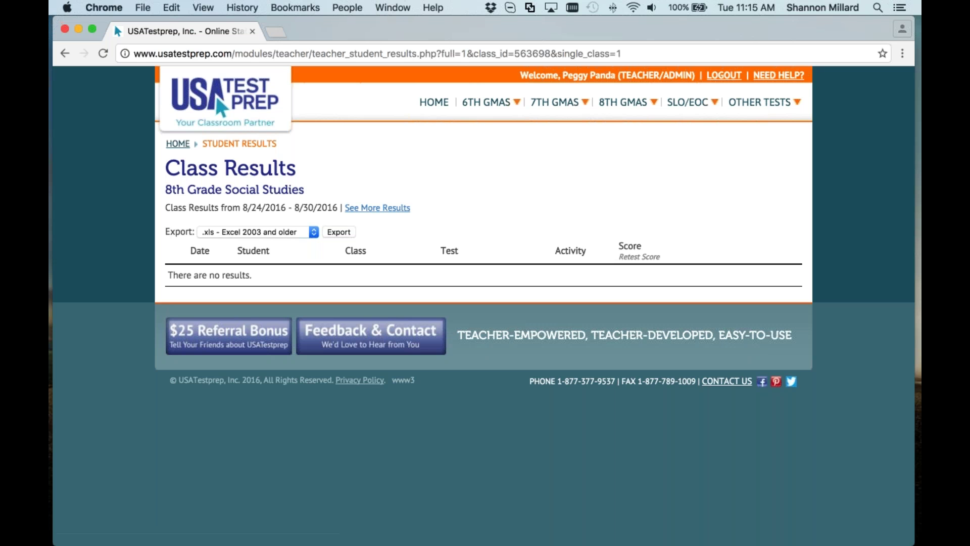
drag(252, 276, 167, 276)
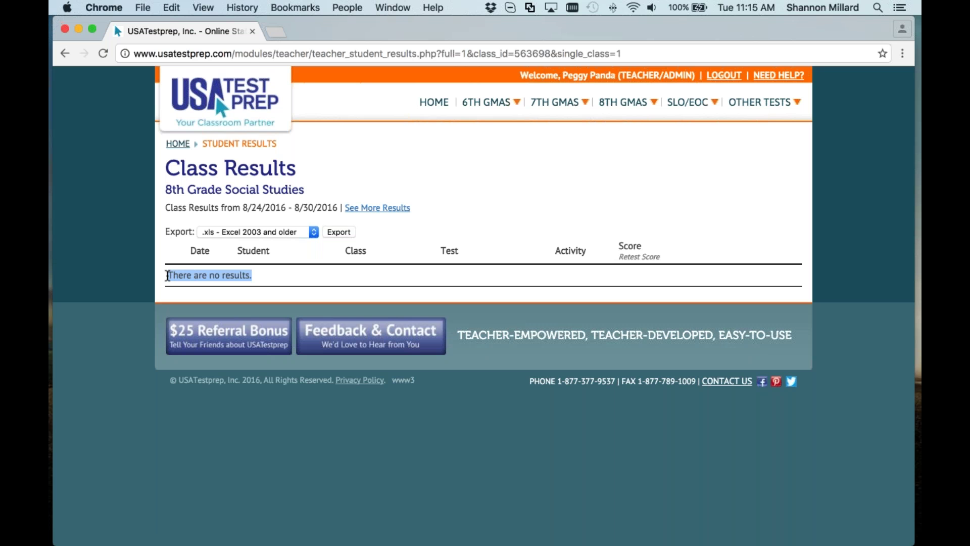
Step: Reveal the class results filters and list the results from the last 3 months for all activities and tests
click(377, 208)
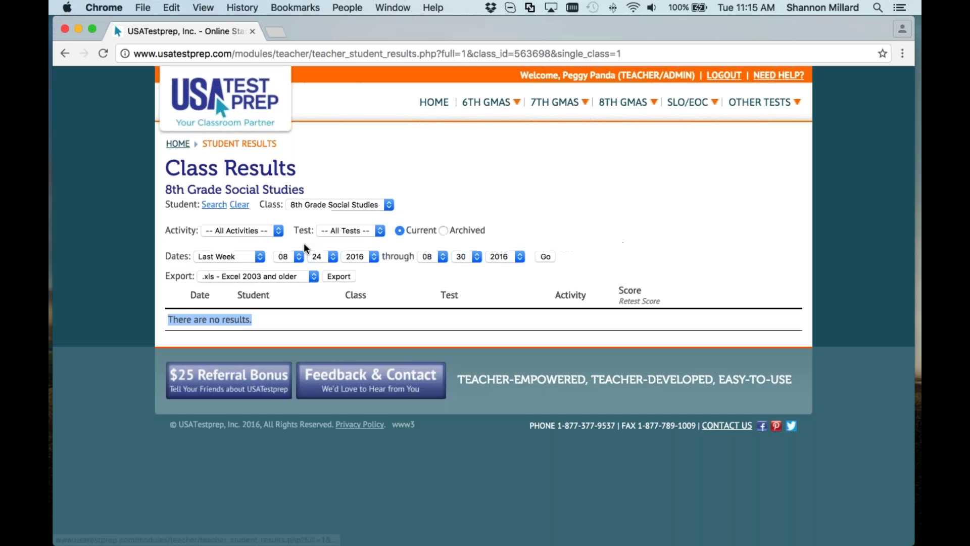
click(214, 204)
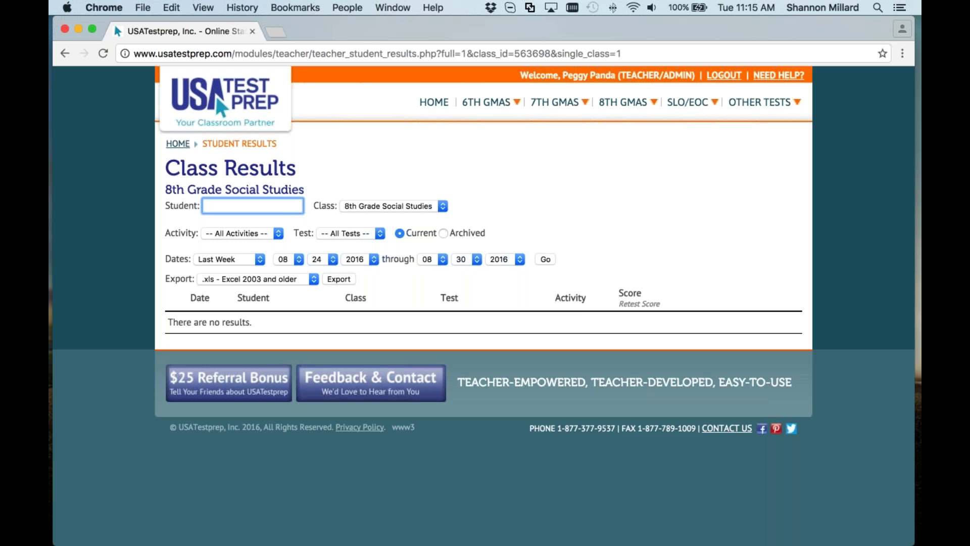
click(277, 233)
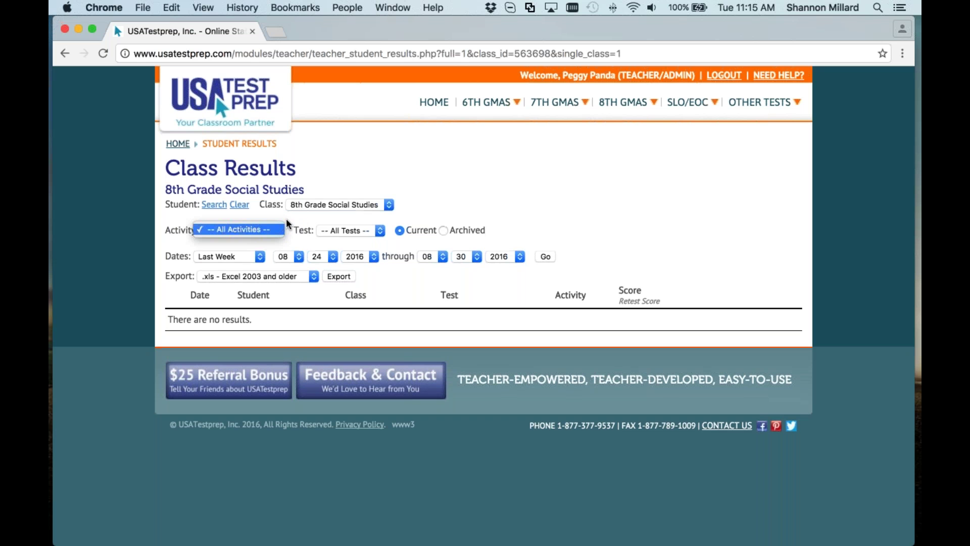
click(235, 251)
click(235, 254)
click(375, 267)
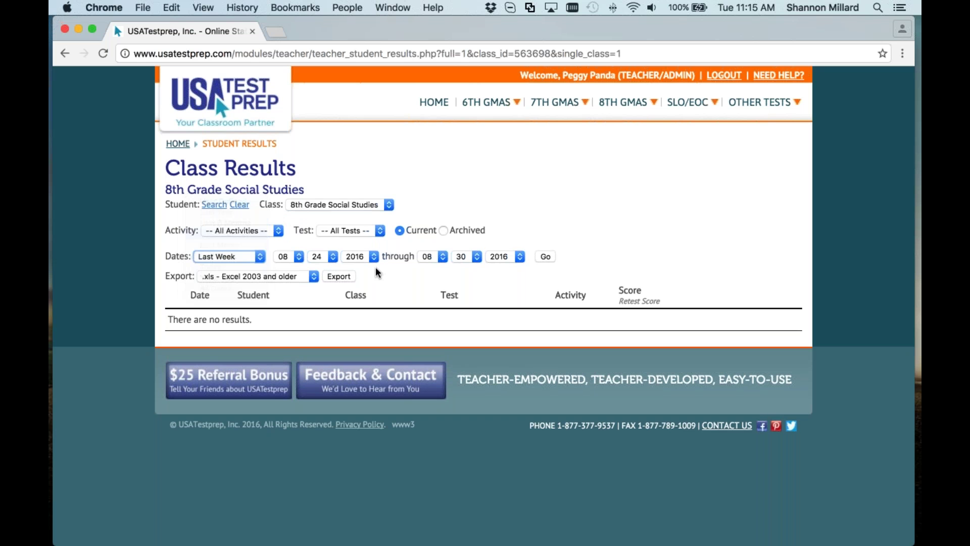
click(545, 256)
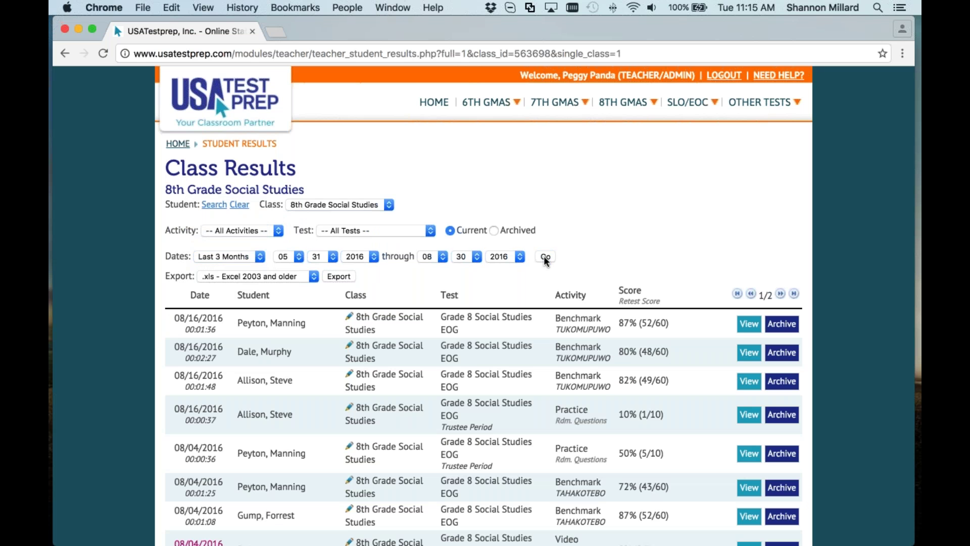
Step: Sort the 8th Grade Social Studies class results by student in ascending and descending order
scroll(428, 329, down, 5)
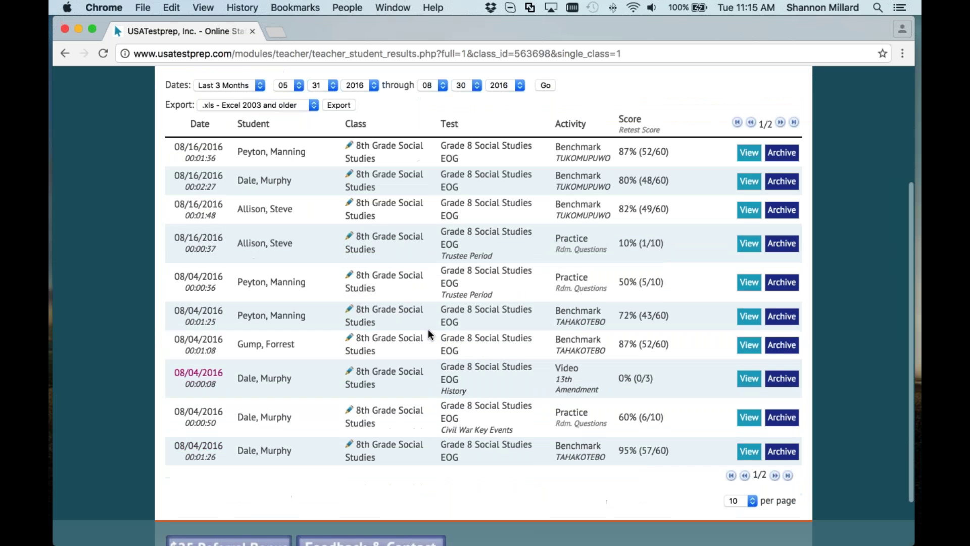
scroll(428, 329, up, 1)
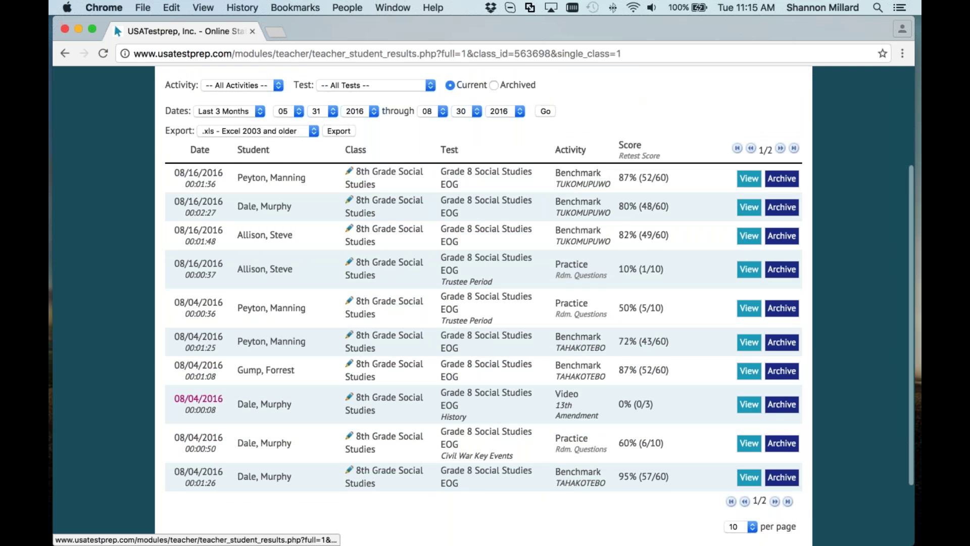
click(259, 151)
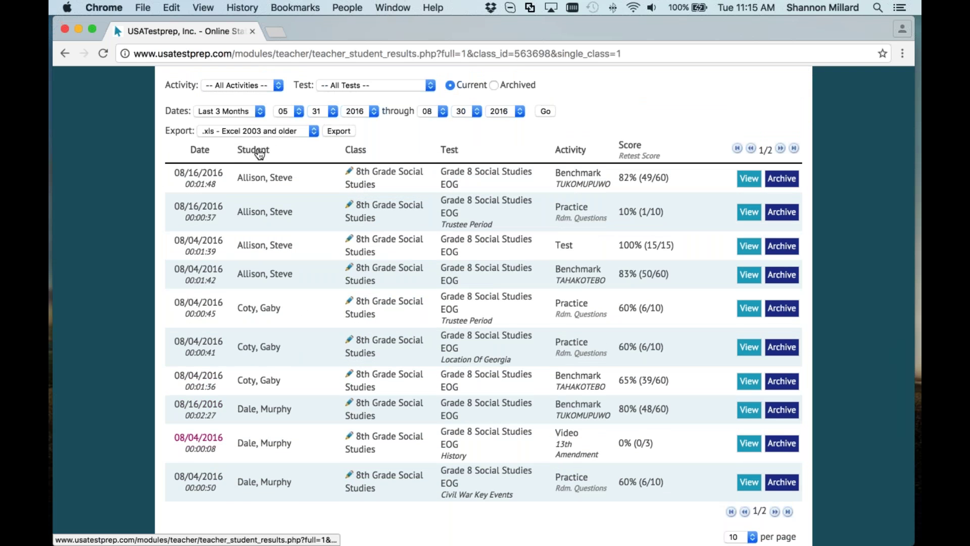
click(258, 152)
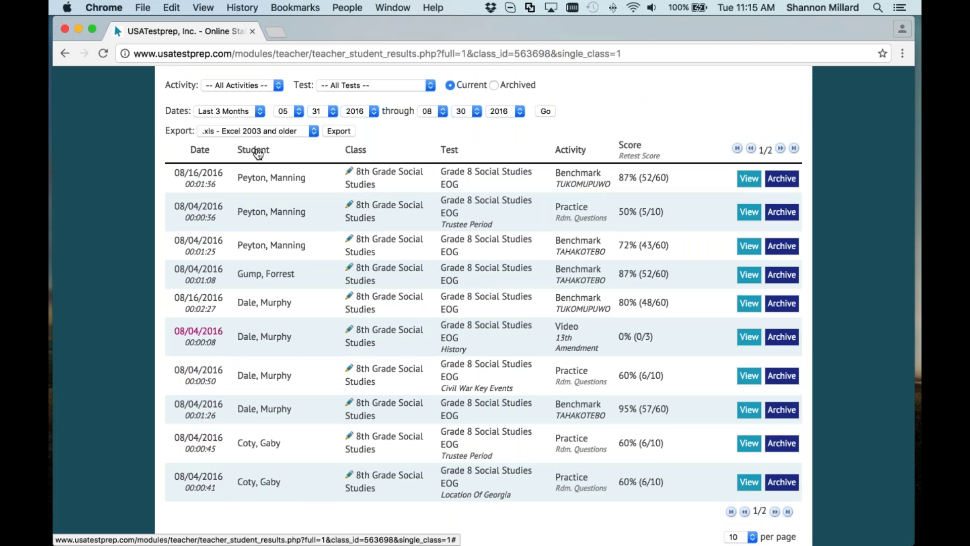
click(259, 152)
click(259, 151)
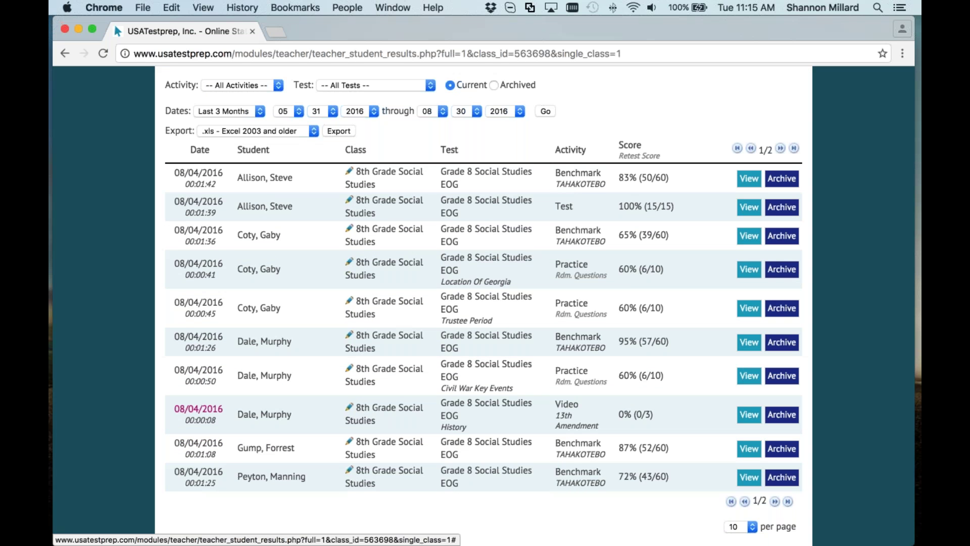
Step: Sort the class results by date with the newest first, and by score from lowest to highest
click(200, 150)
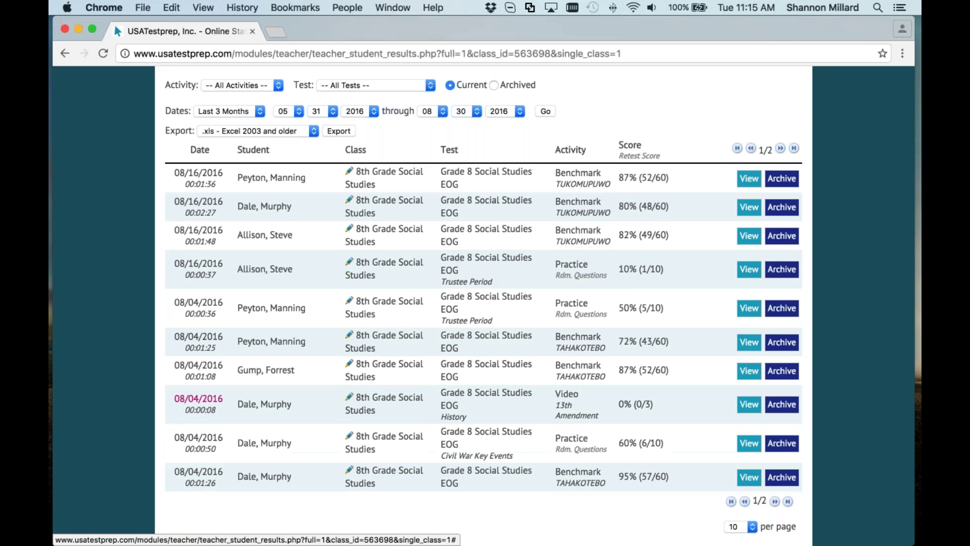
click(634, 148)
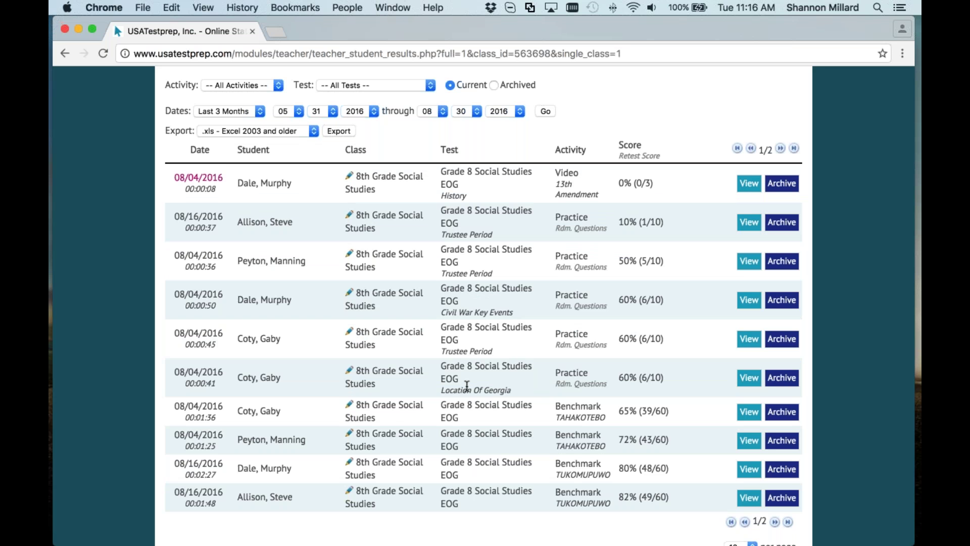
scroll(467, 385, down, 1)
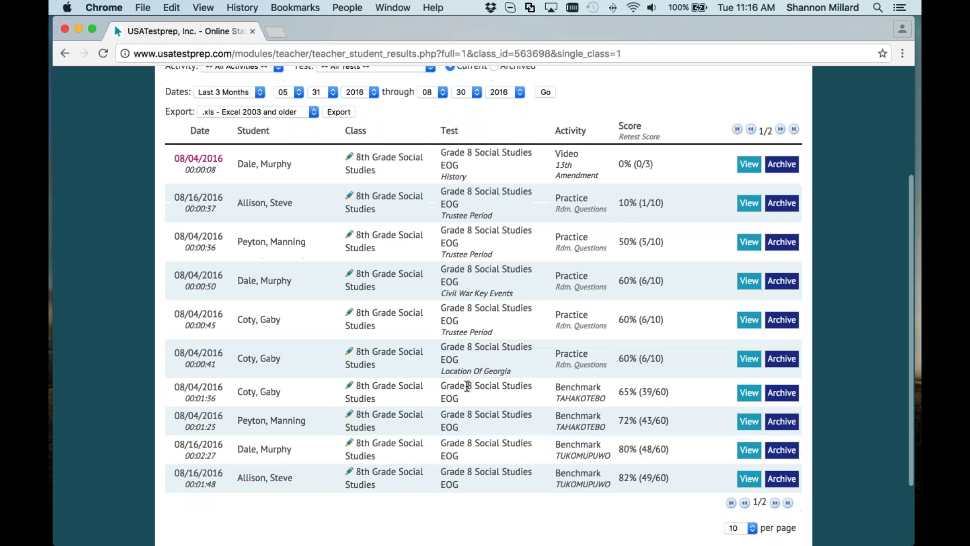
scroll(467, 385, up, 5)
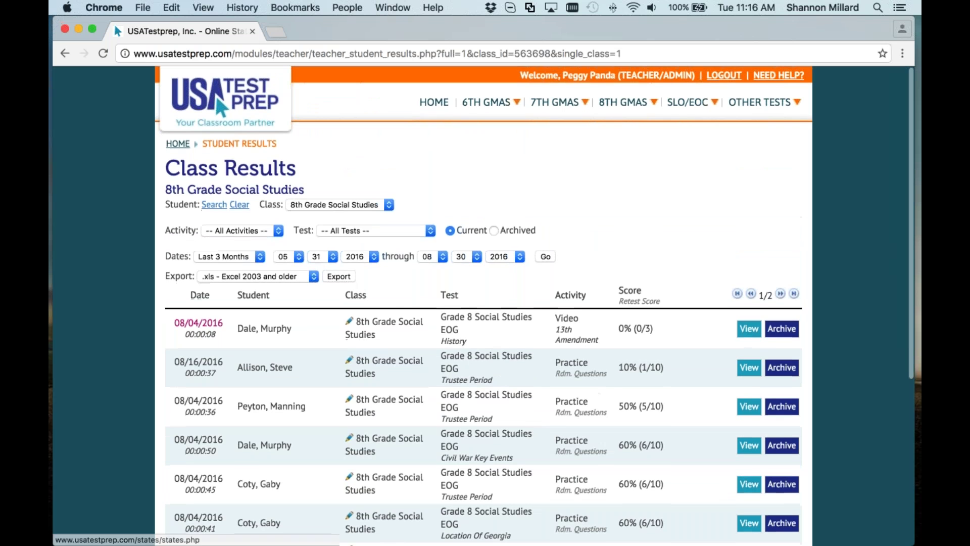
Step: Return to the home page and open the gradebook for the 8th Grade Social Studies class
click(439, 110)
scroll(585, 353, down, 3)
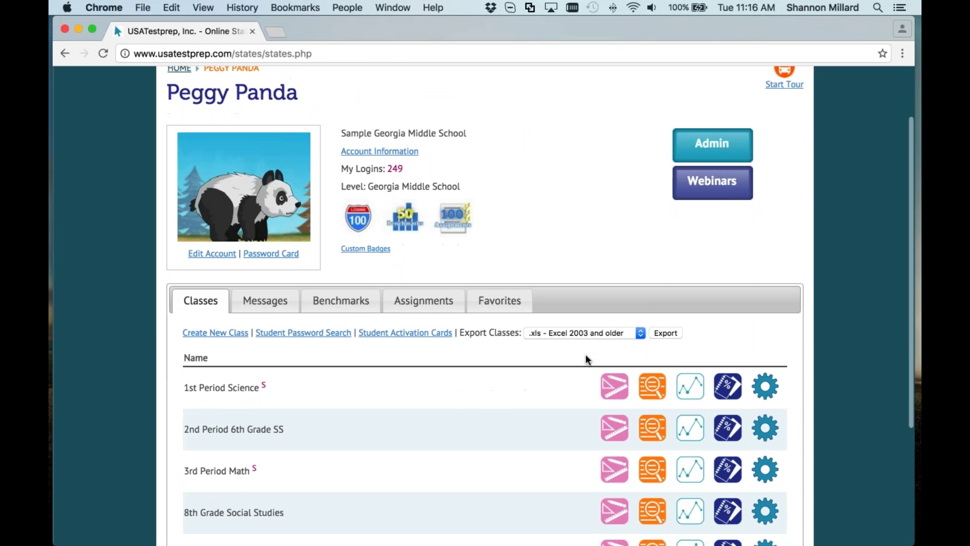
scroll(586, 354, down, 3)
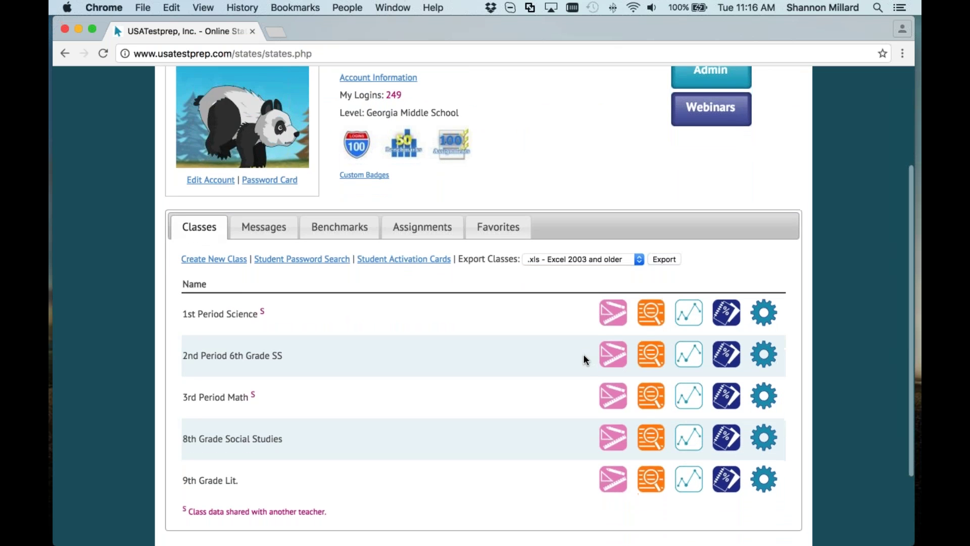
scroll(584, 354, down, 2)
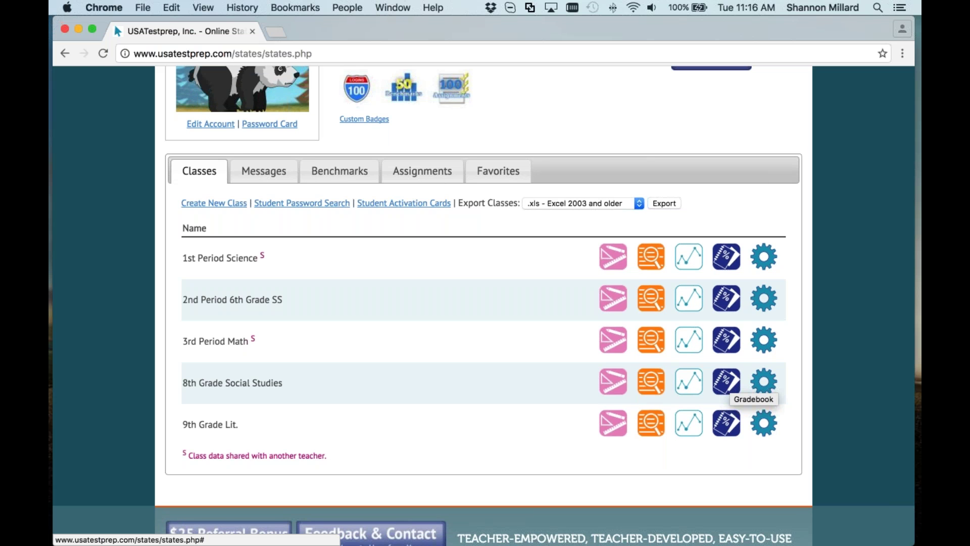
click(727, 383)
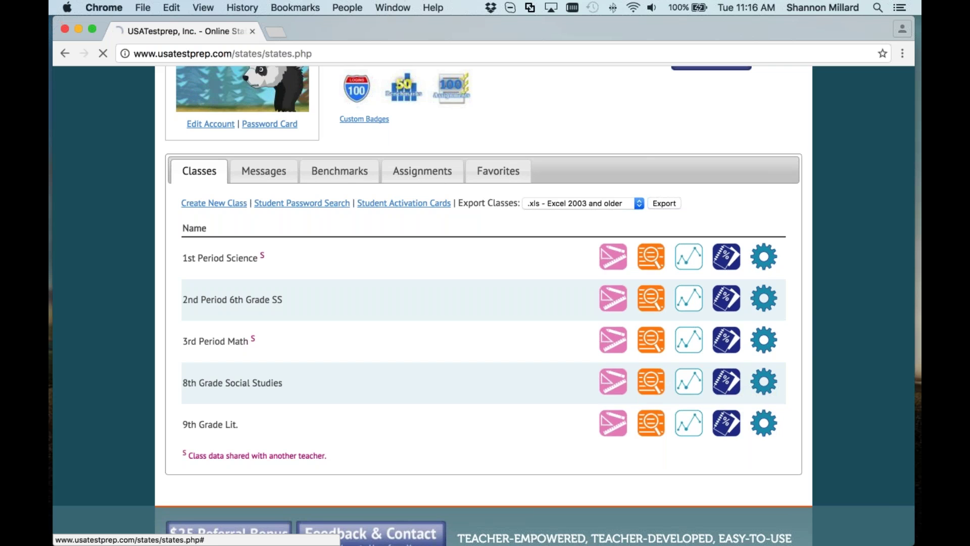
scroll(484, 303, down, 2)
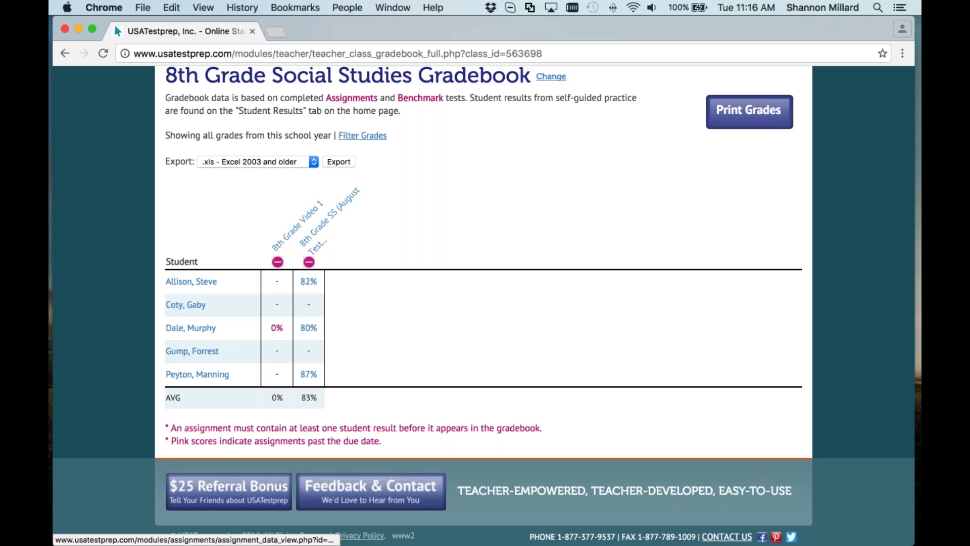
Step: From the gradebook, view the results of the 8th Grade SS (August Test) benchmark and the 8th Grade Video 1 assignment, closing each
click(316, 238)
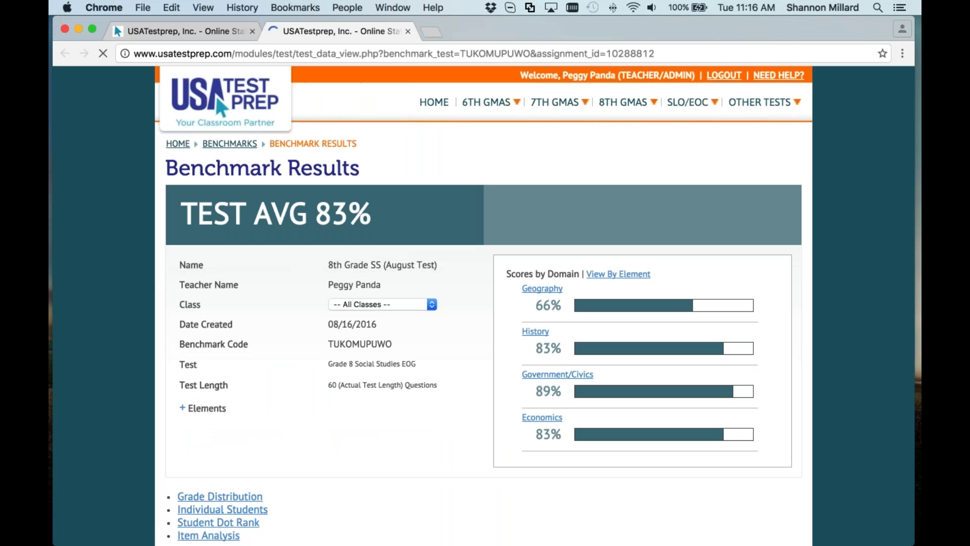
key(super+w)
click(297, 227)
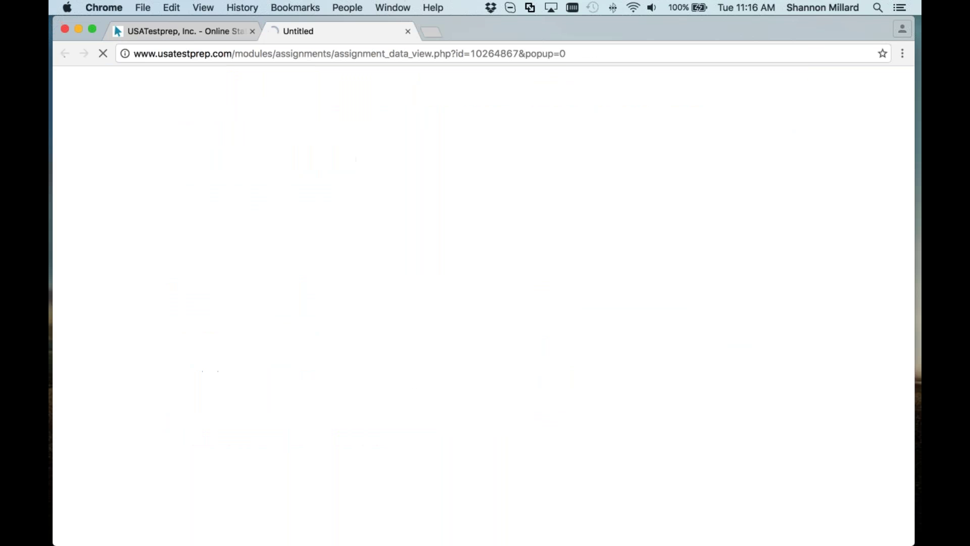
scroll(483, 303, down, 2)
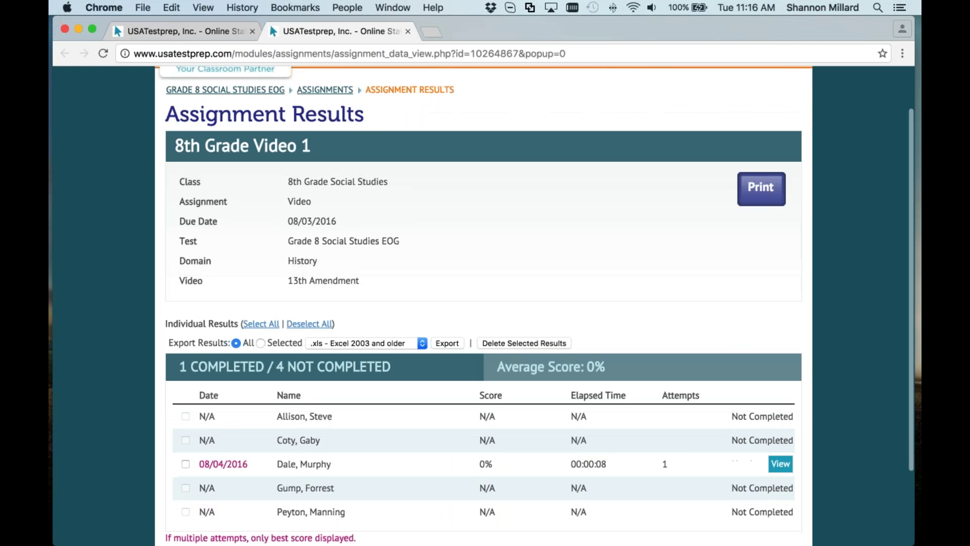
scroll(483, 303, down, 4)
scroll(483, 253, up, 5)
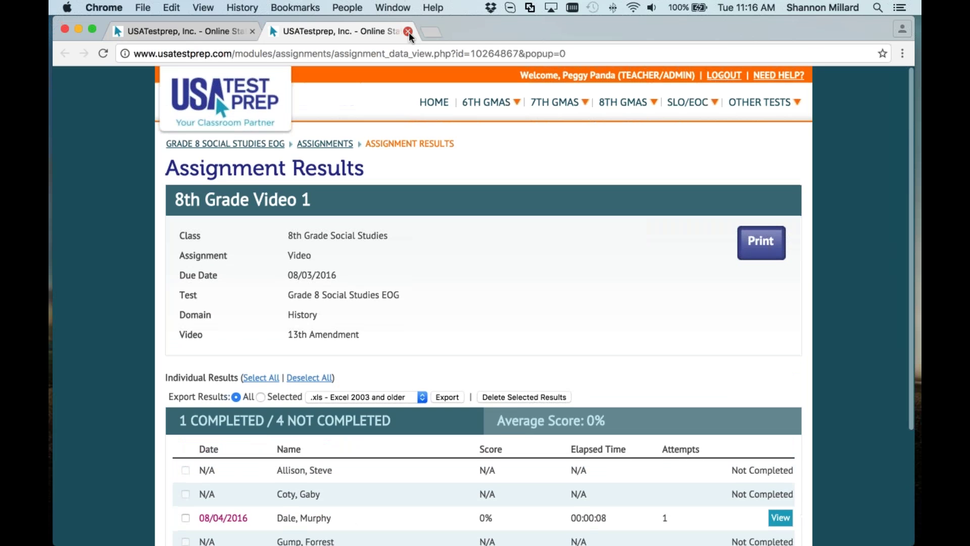
click(408, 31)
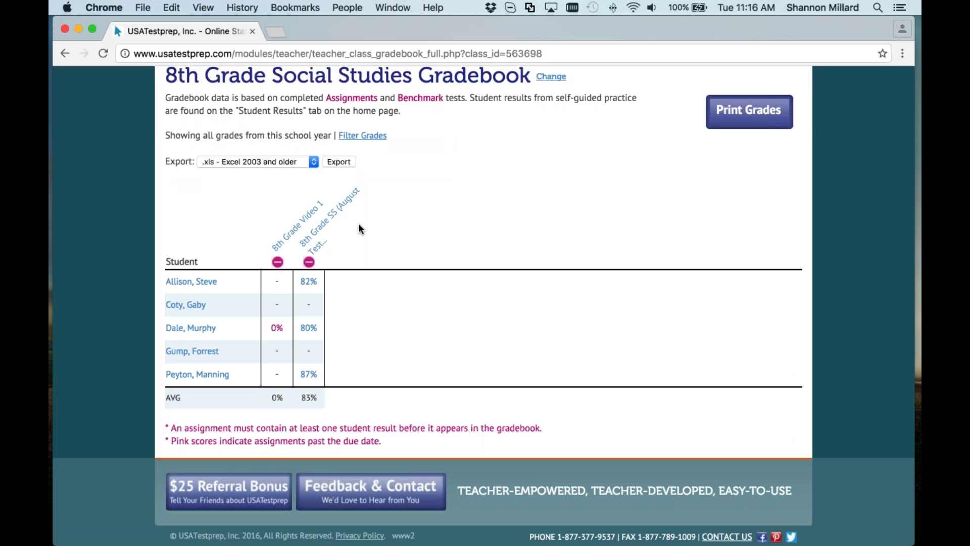
Step: Reveal the gradebook's grade filters and check the options for original and retest grades
scroll(361, 229, up, 1)
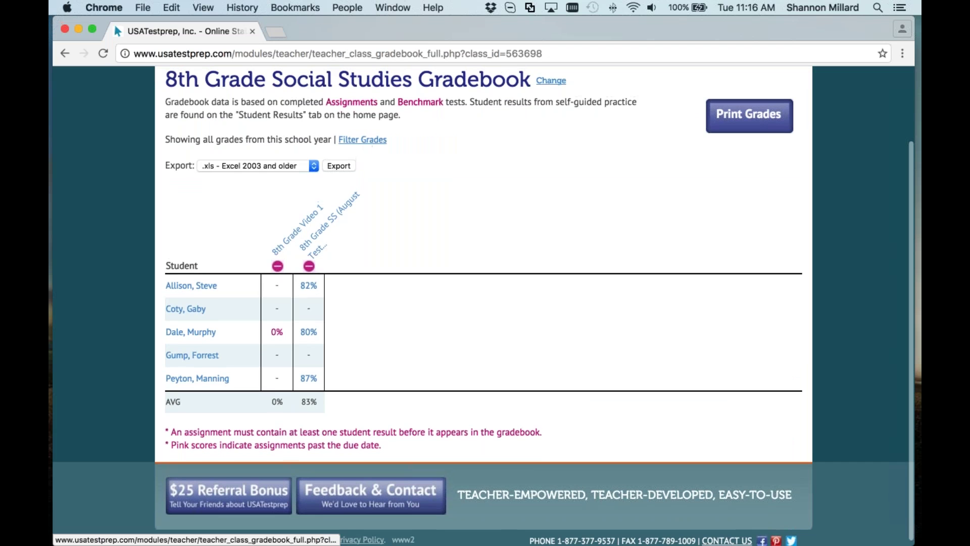
click(369, 141)
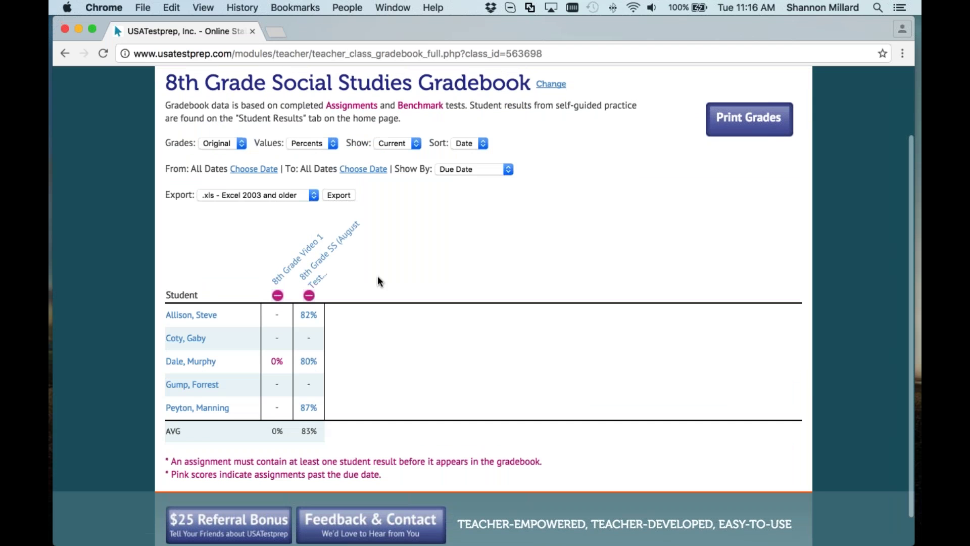
click(222, 151)
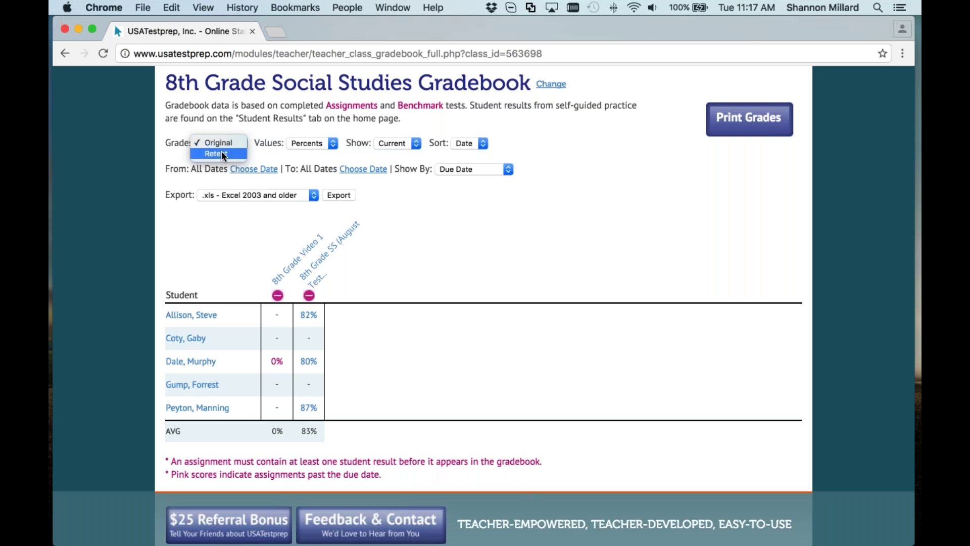
Step: Show the gradebook values as points, and switch them back to percents
click(298, 144)
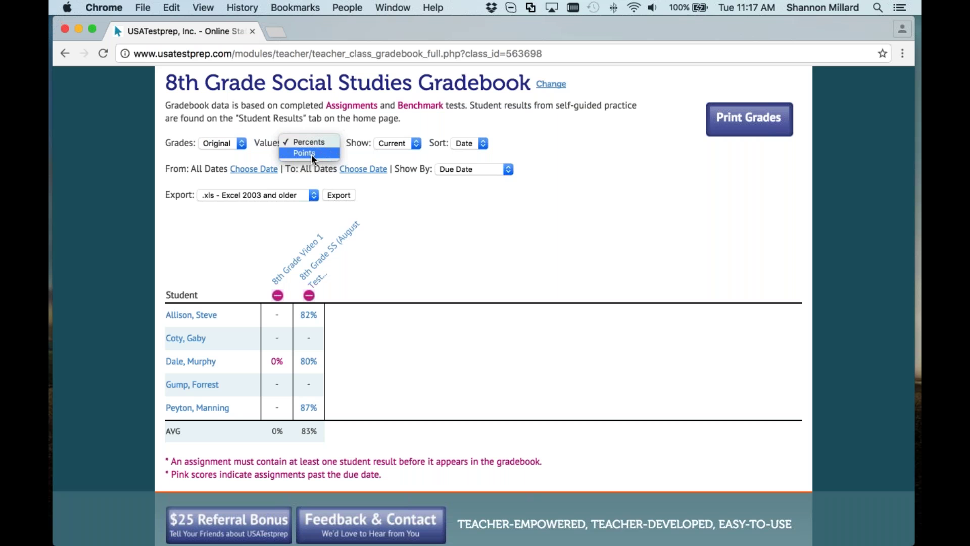
click(311, 154)
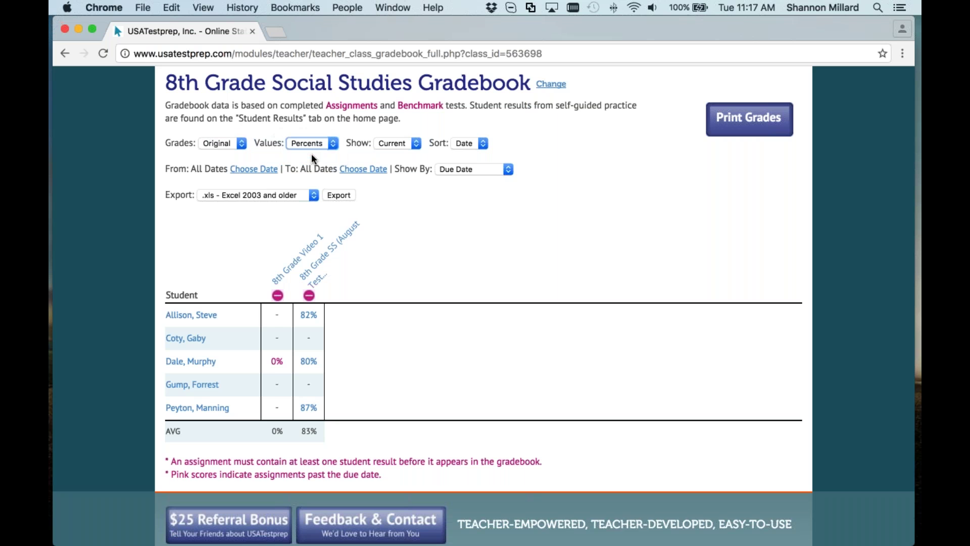
click(312, 171)
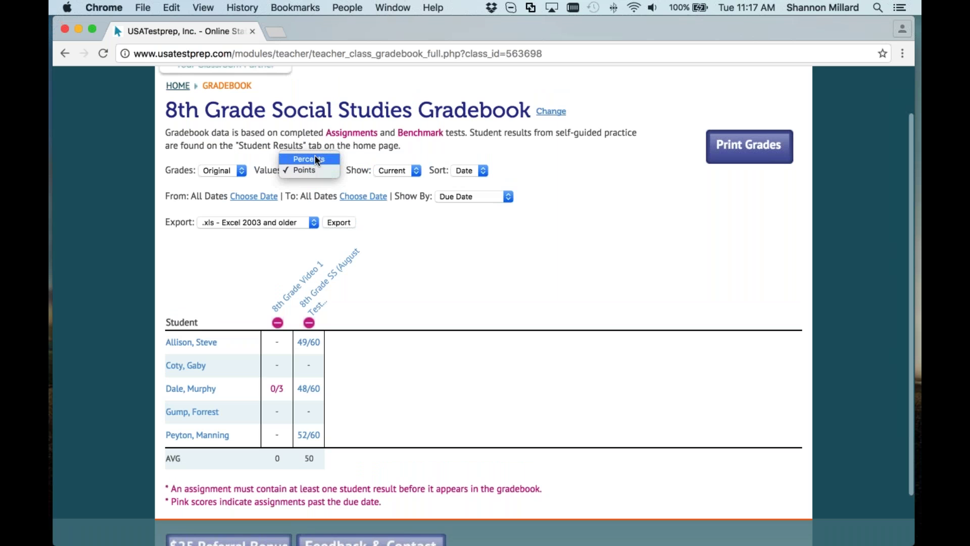
click(314, 157)
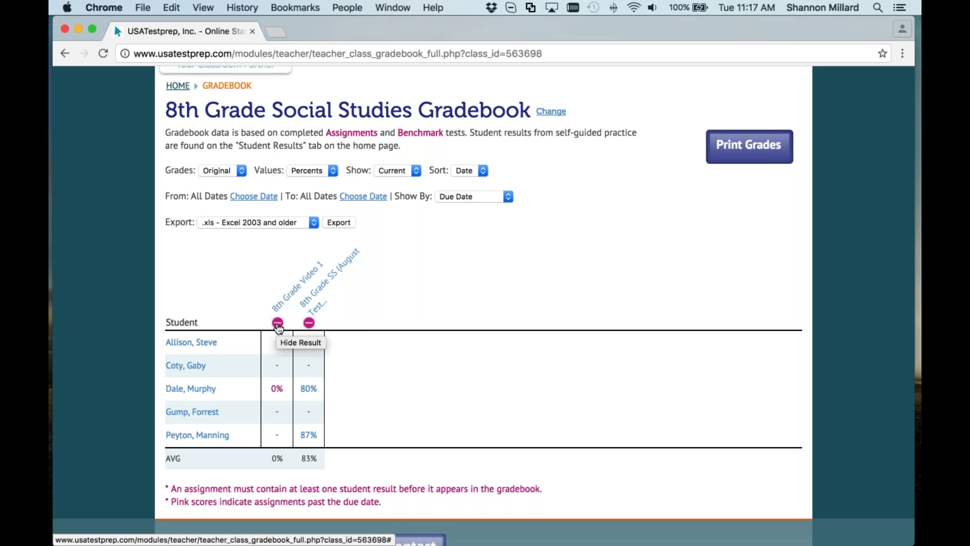
Step: Try to hide the 8th Grade Video 1 result from the gradebook, confirming the request
click(279, 326)
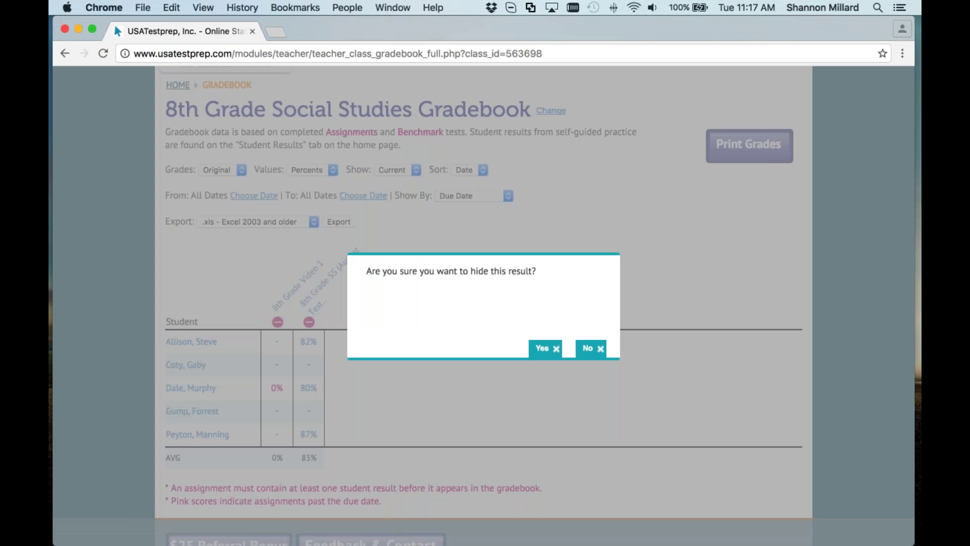
click(544, 347)
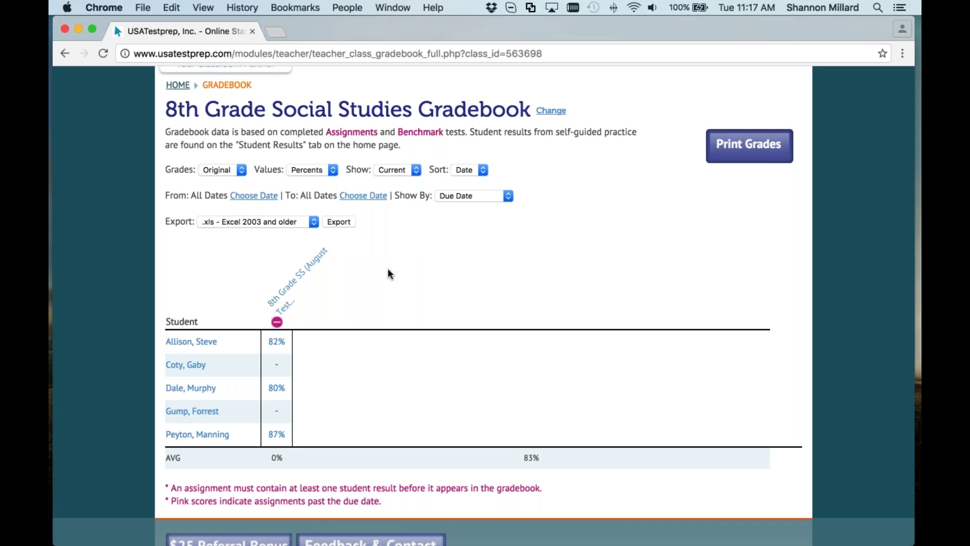
scroll(388, 270, up, 1)
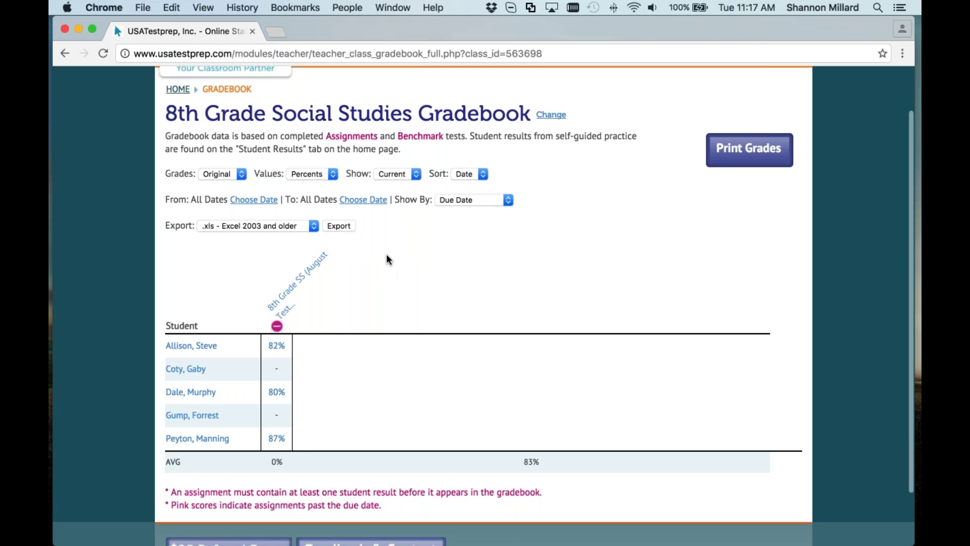
Step: Show the gradebook's hidden results, reopen the grade filters and switch back to the current results
click(375, 174)
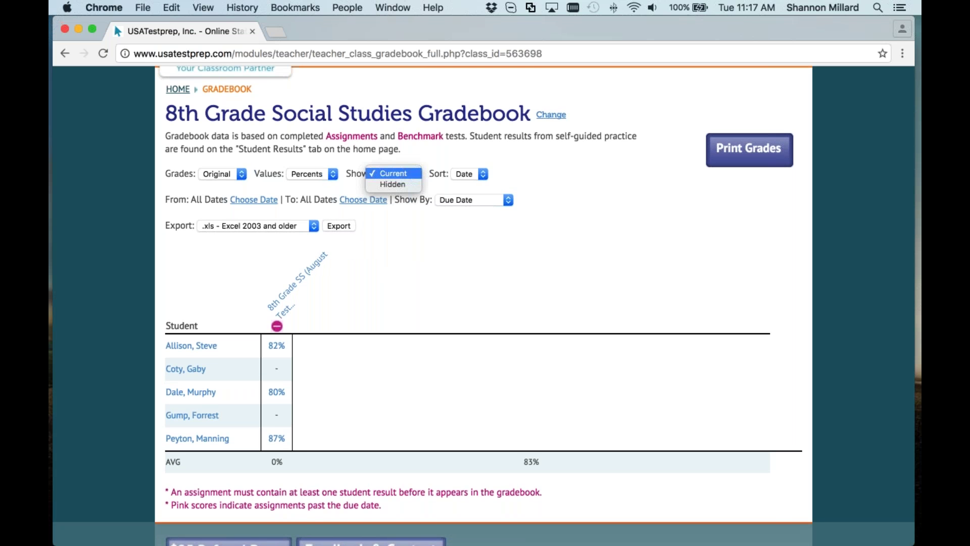
click(393, 184)
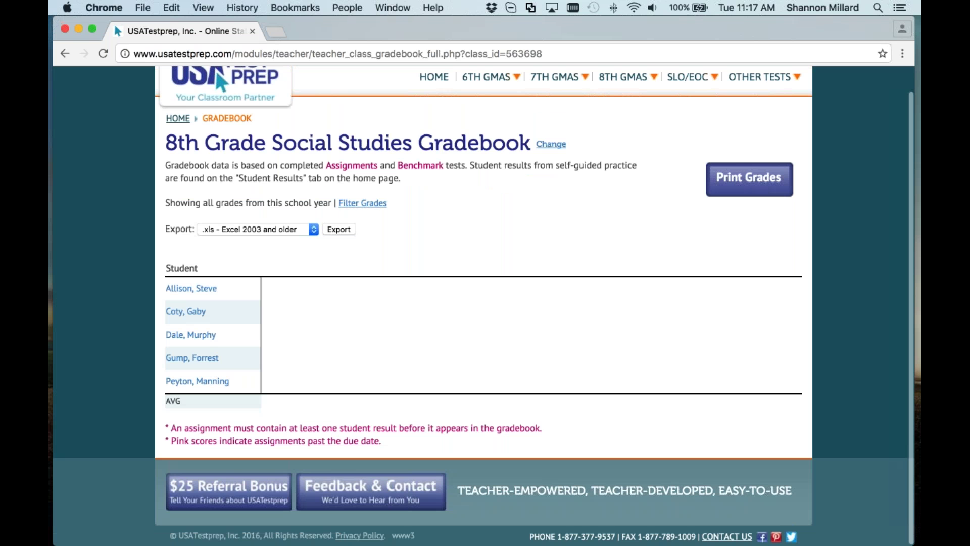
click(362, 203)
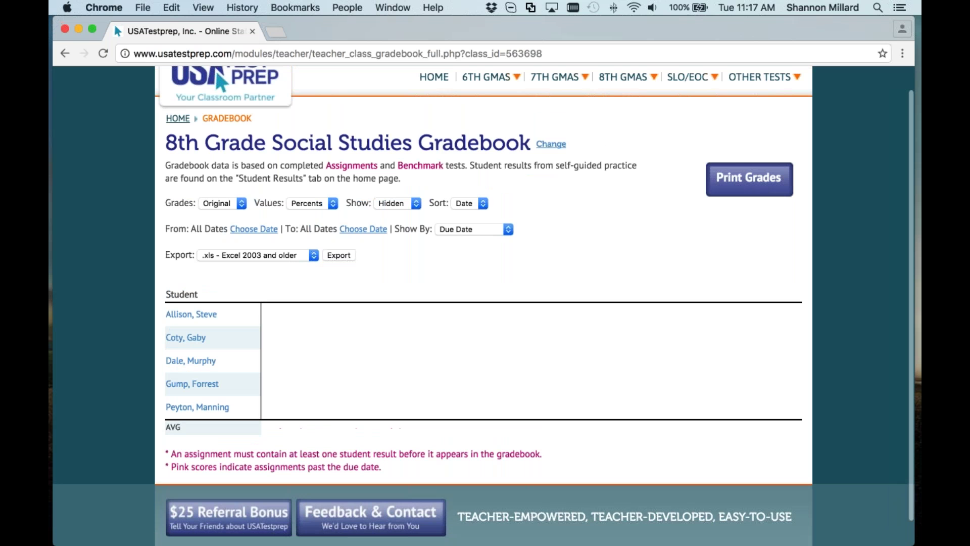
click(398, 203)
click(402, 193)
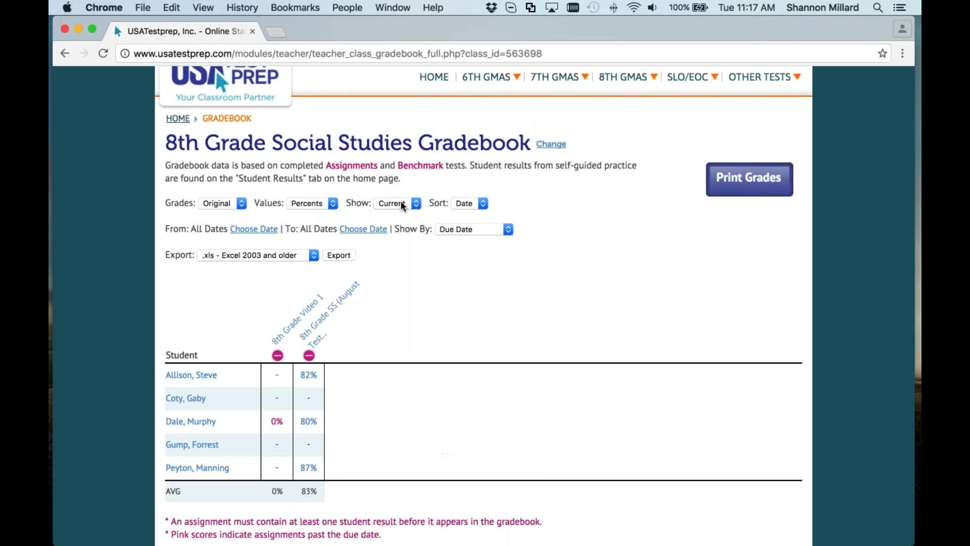
Step: Hide the 8th Grade Video 1 result in the gradebook again and confirm
click(277, 355)
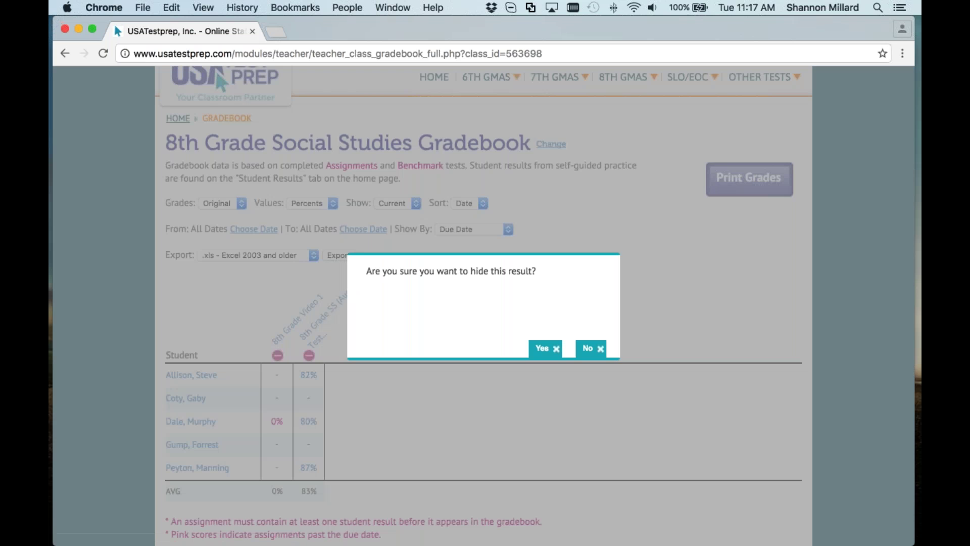
click(544, 346)
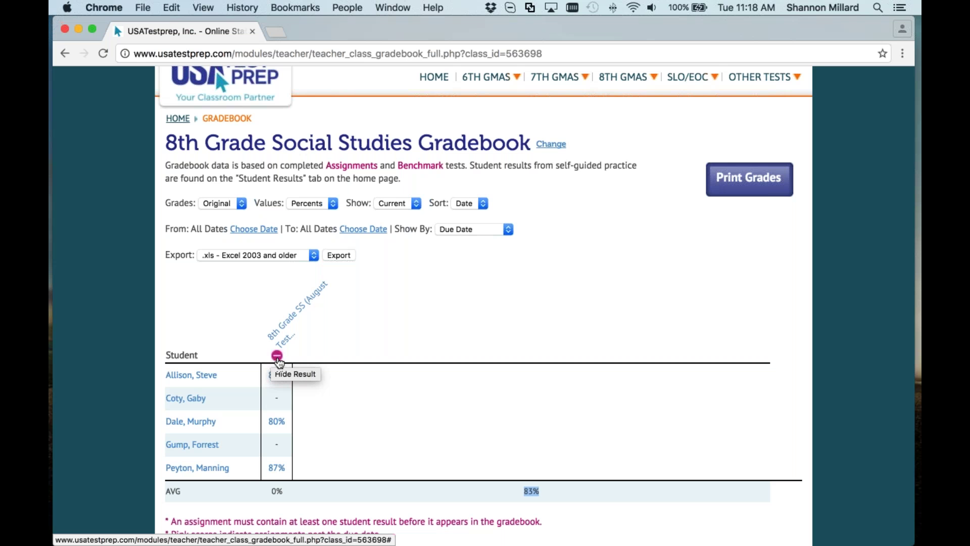
Step: Review the gradebook's options for showing current or hidden results and for sorting by date or title
click(400, 203)
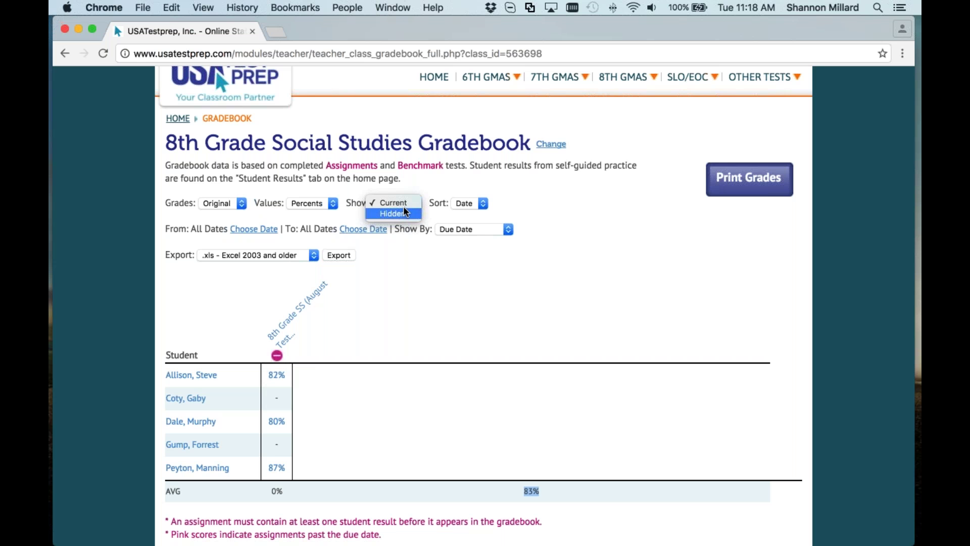
click(470, 203)
click(469, 203)
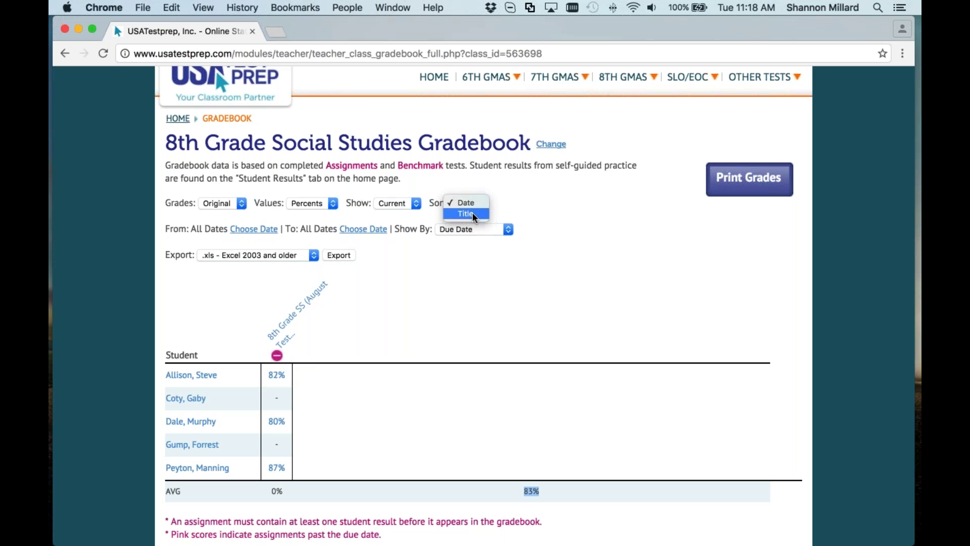
click(235, 289)
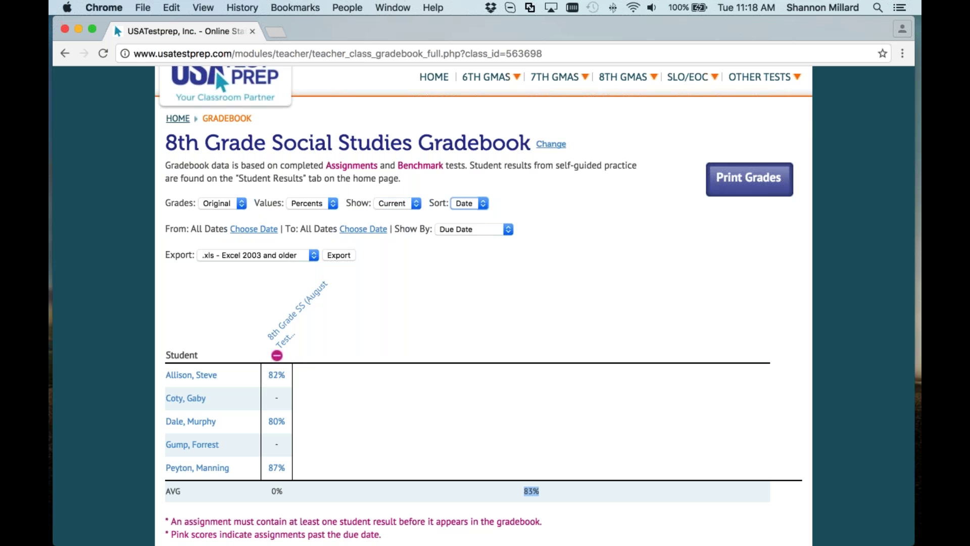
click(586, 330)
Step: Return to the home page, open the 8th Grade Social Studies progress report and display its date filter and question source settings
scroll(372, 301, up, 2)
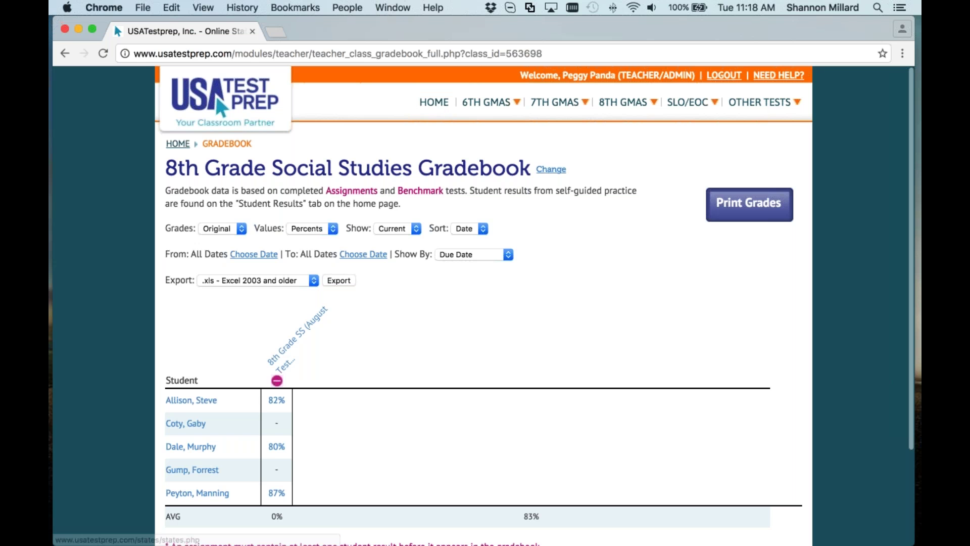
click(435, 102)
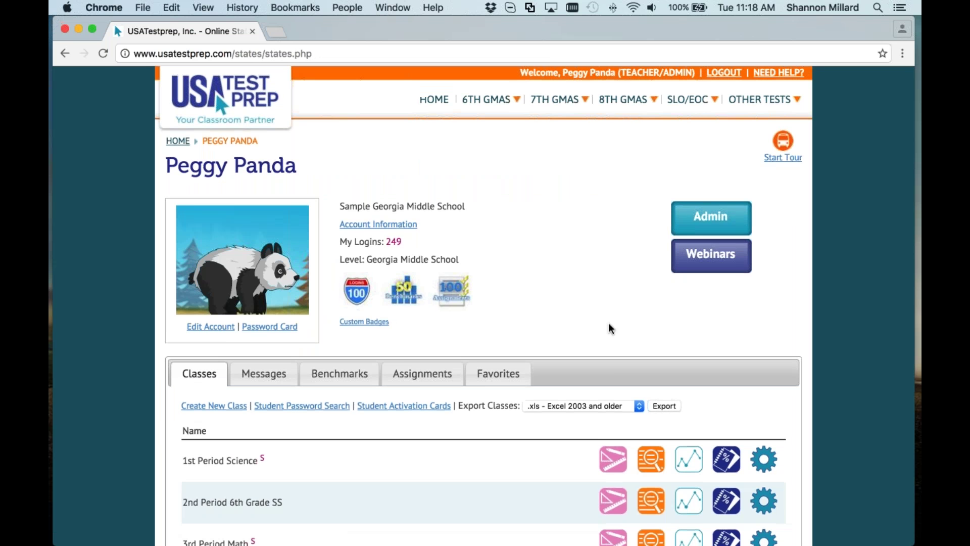
scroll(610, 327, down, 5)
scroll(609, 323, down, 1)
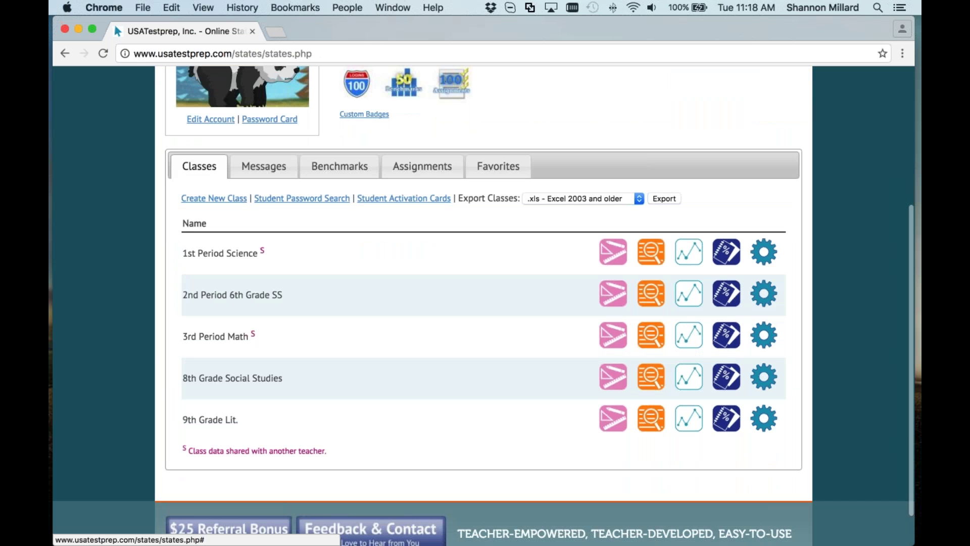
click(686, 379)
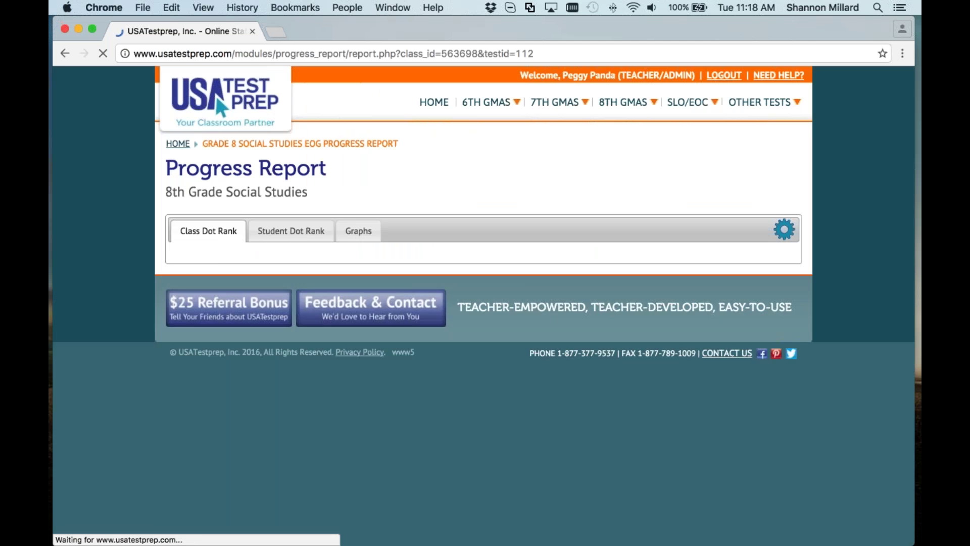
scroll(477, 329, down, 3)
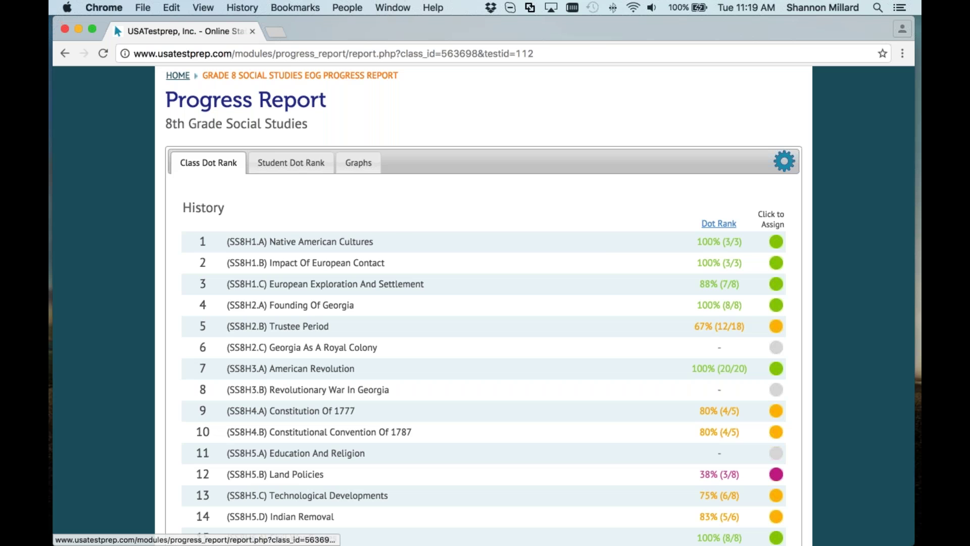
click(786, 164)
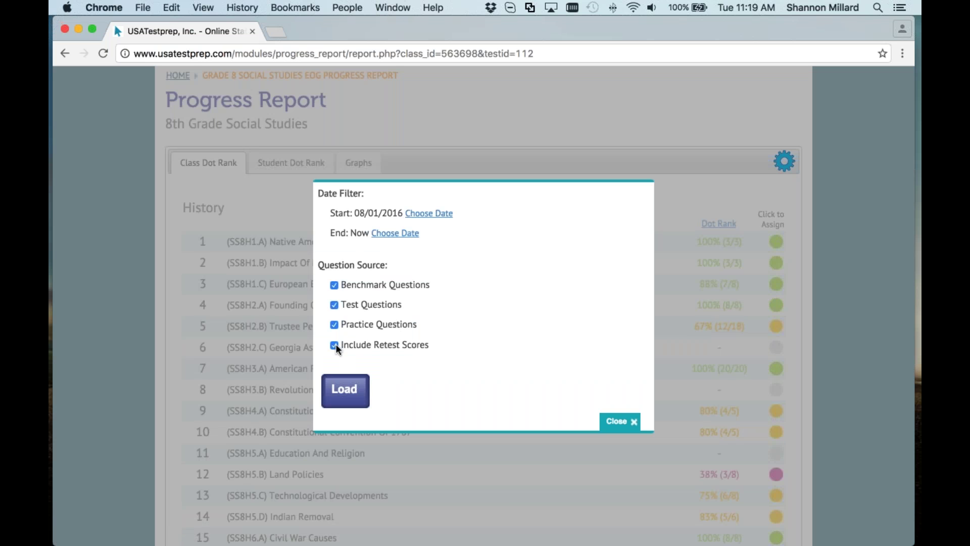
Step: Exclude retest scores from the progress report's question sources, reload the report and review the class dot rank
drag(431, 346, 342, 345)
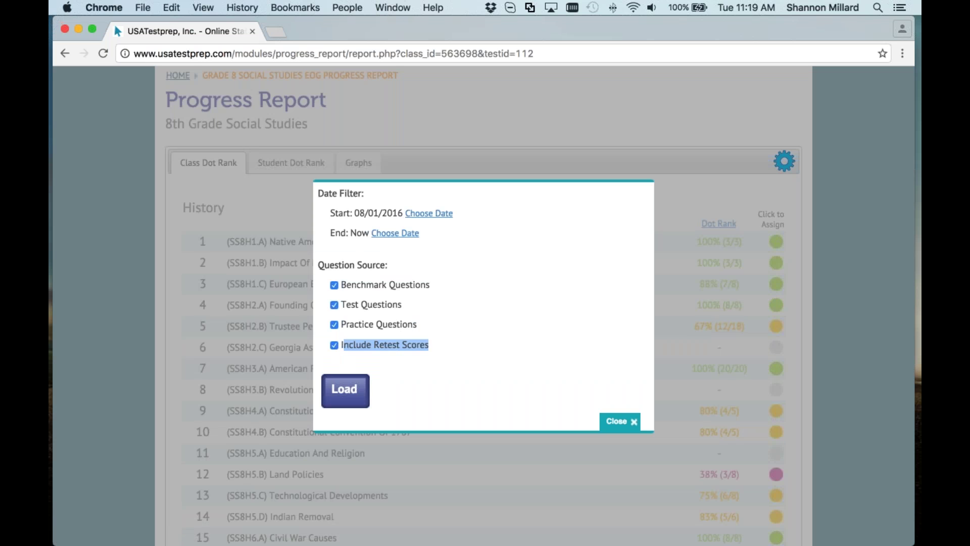
click(335, 347)
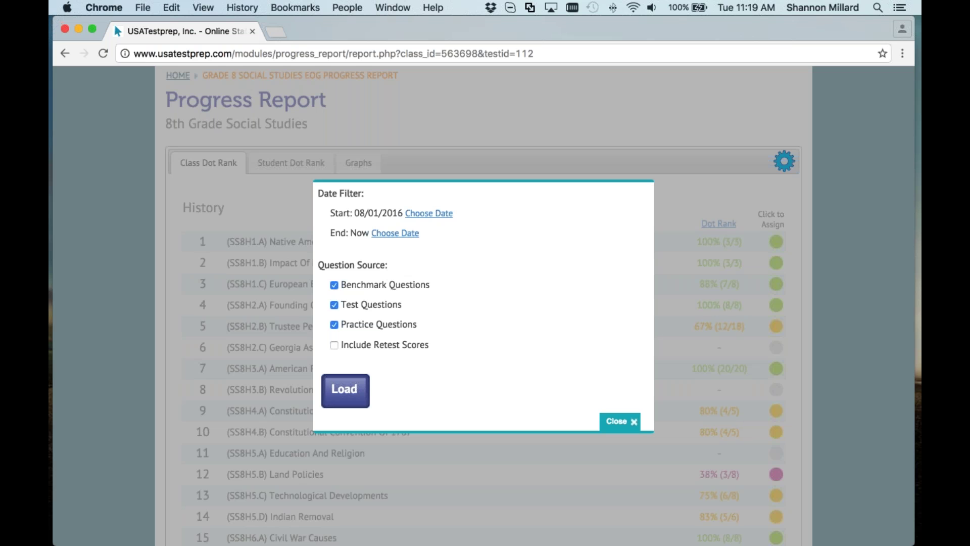
click(344, 395)
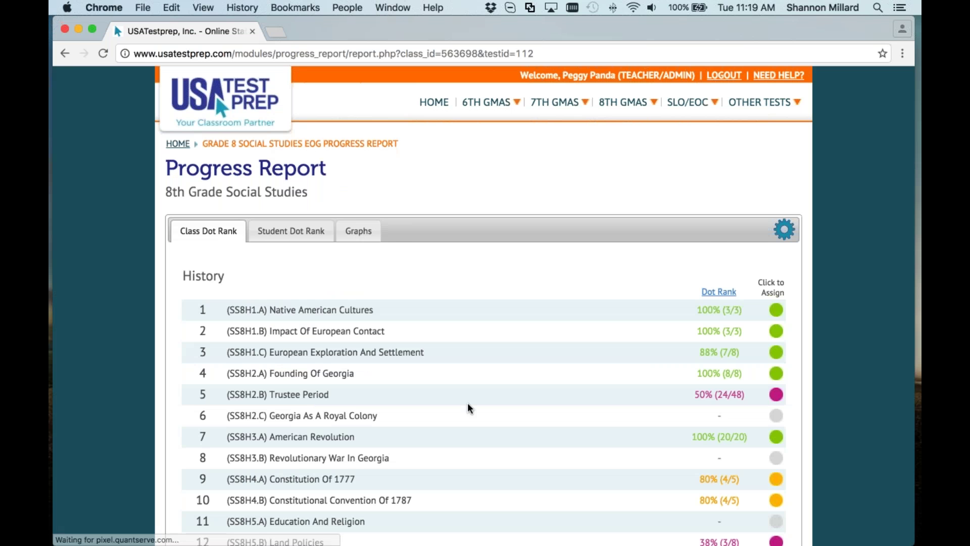
scroll(469, 407, down, 3)
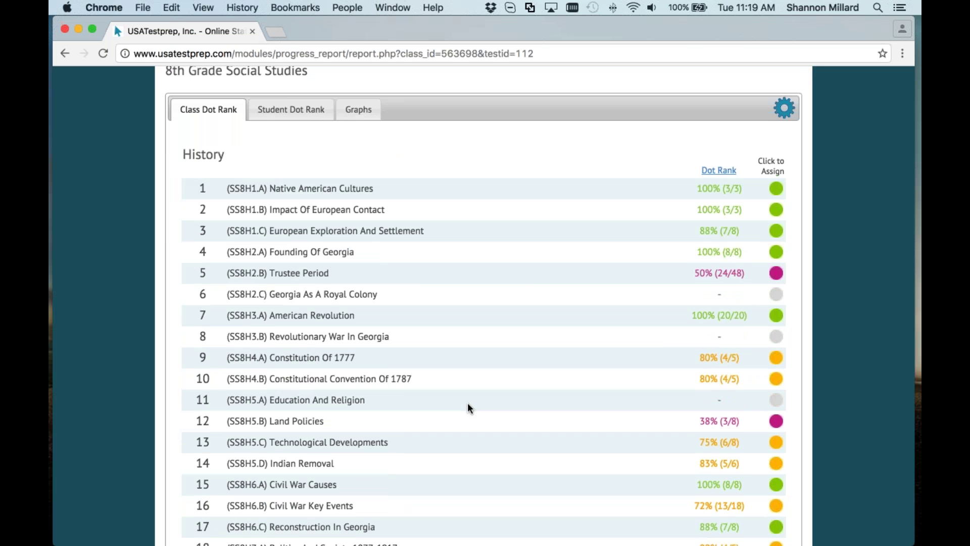
scroll(518, 297, down, 2)
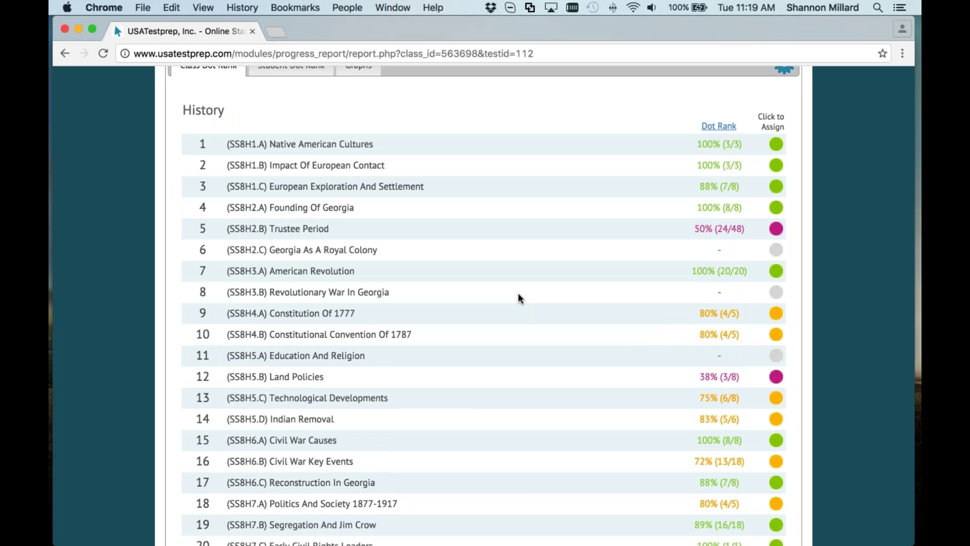
Step: Start a single practice assignment on the low-scoring Trustee Period standard for all 8th Grade Social Studies students
scroll(555, 286, down, 10)
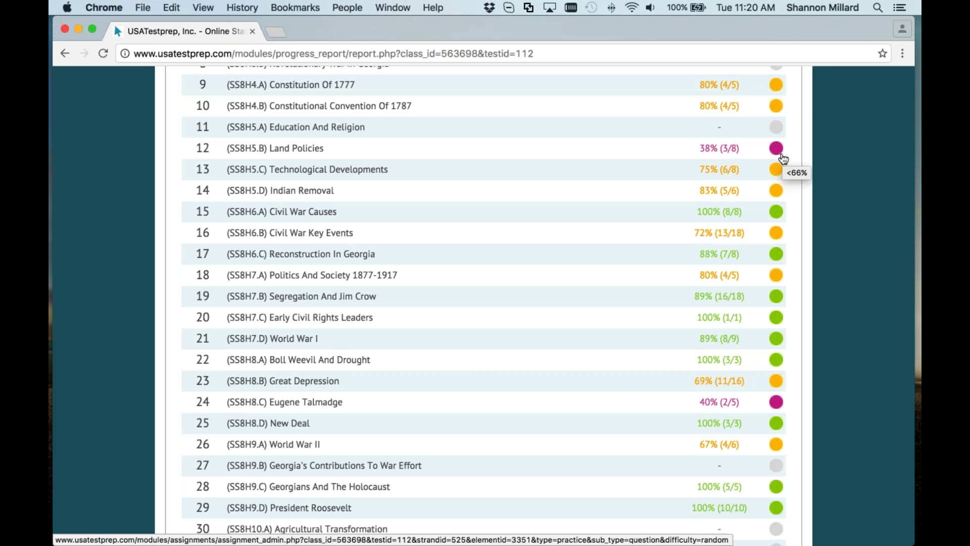
scroll(784, 160, up, 15)
scroll(783, 160, down, 7)
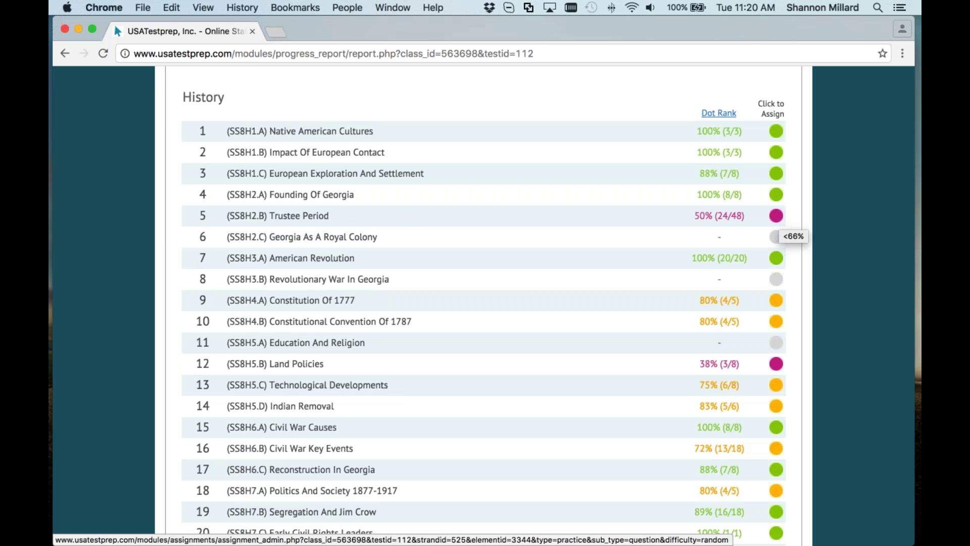
click(774, 237)
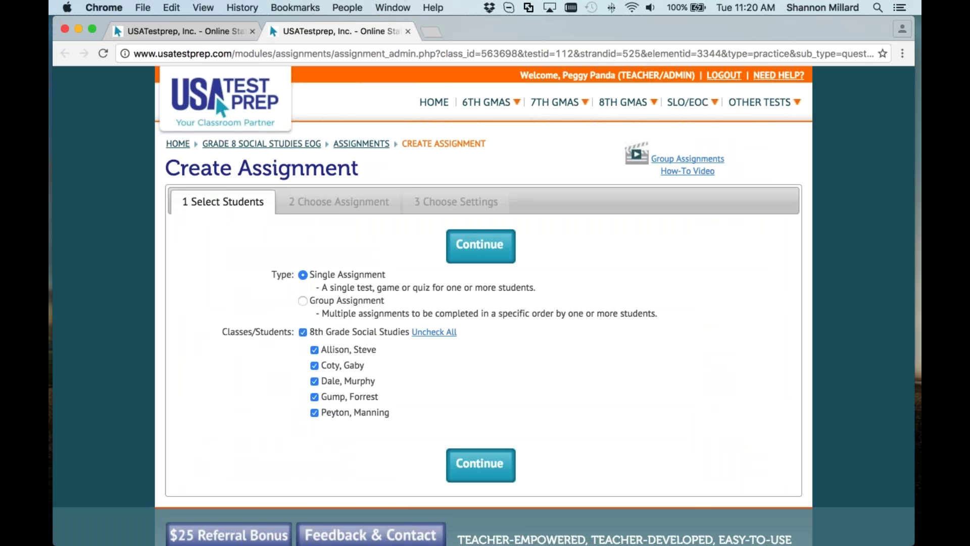
key(ctrl+shift+Tab)
key(ctrl+Tab)
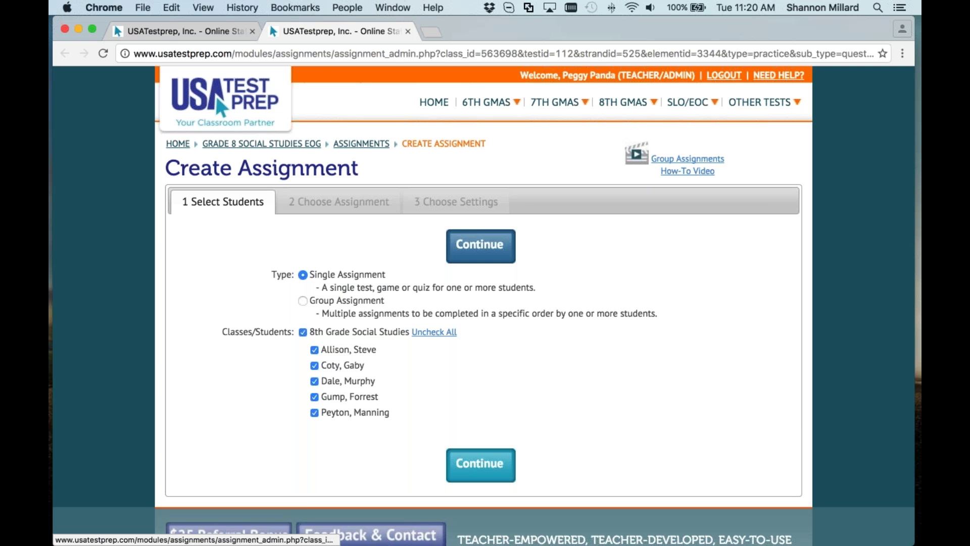
click(480, 246)
Step: Check the selected Trustee Period element in the new assignment against the standard in the progress report
scroll(417, 336, down, 8)
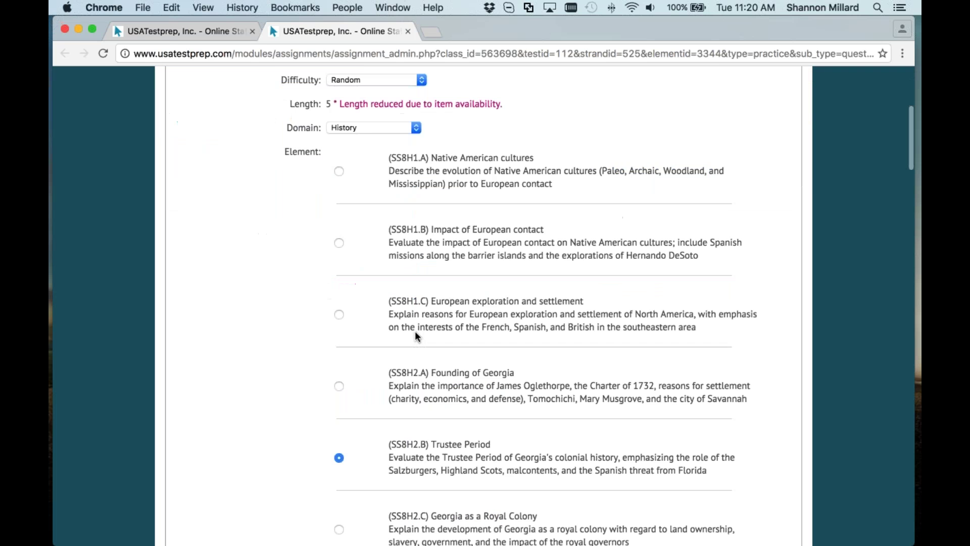
scroll(417, 336, down, 3)
triple_click(726, 317)
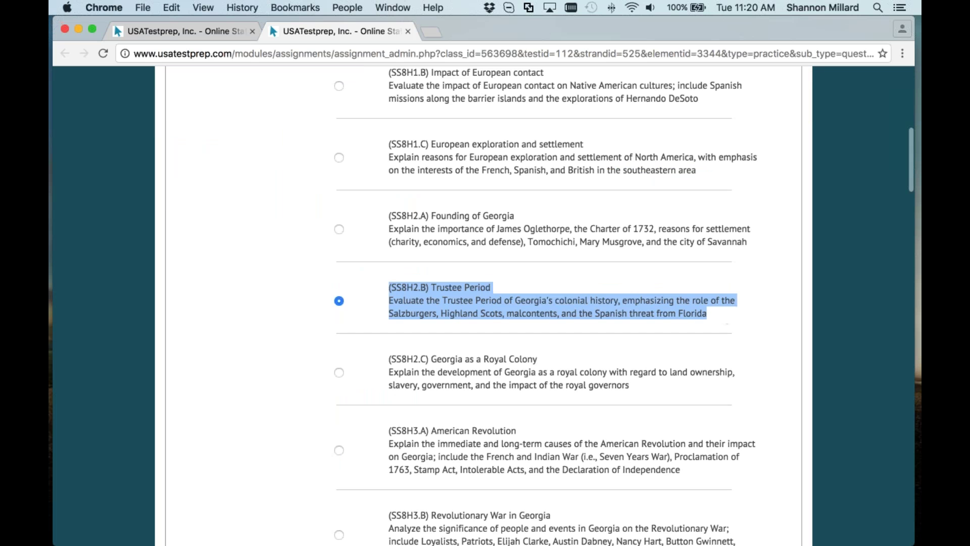
click(185, 31)
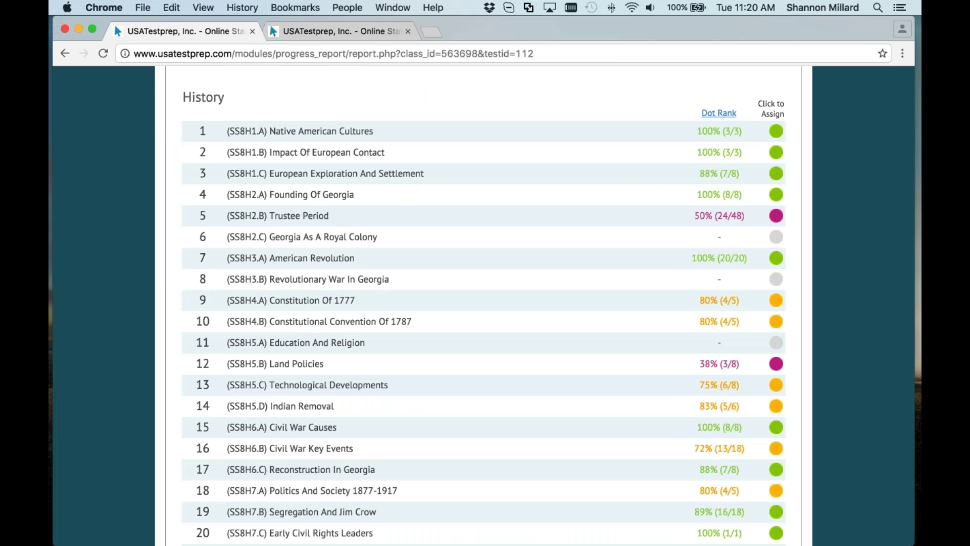
click(381, 28)
click(465, 311)
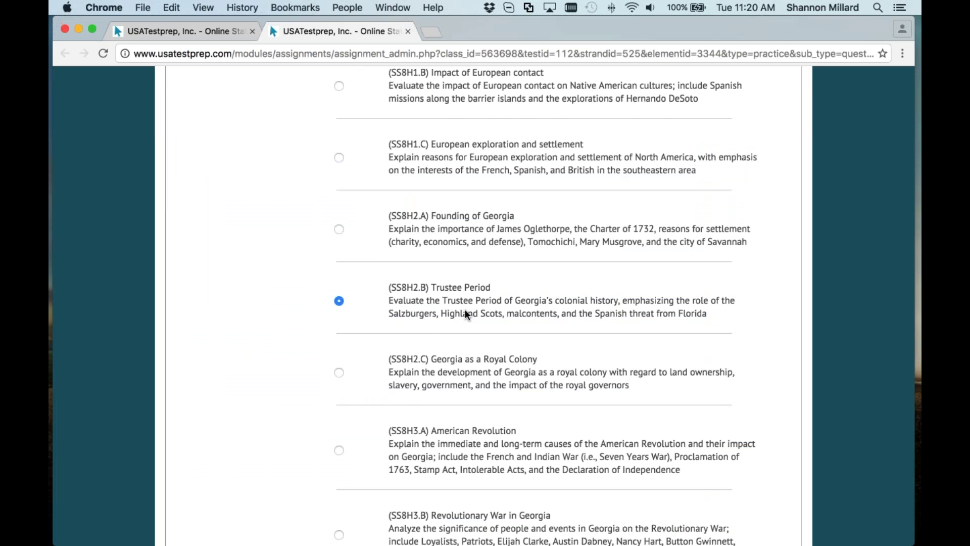
Step: Set the practice assignment's difficulty to Beginner, and close the assignment page without saving
scroll(465, 314, up, 9)
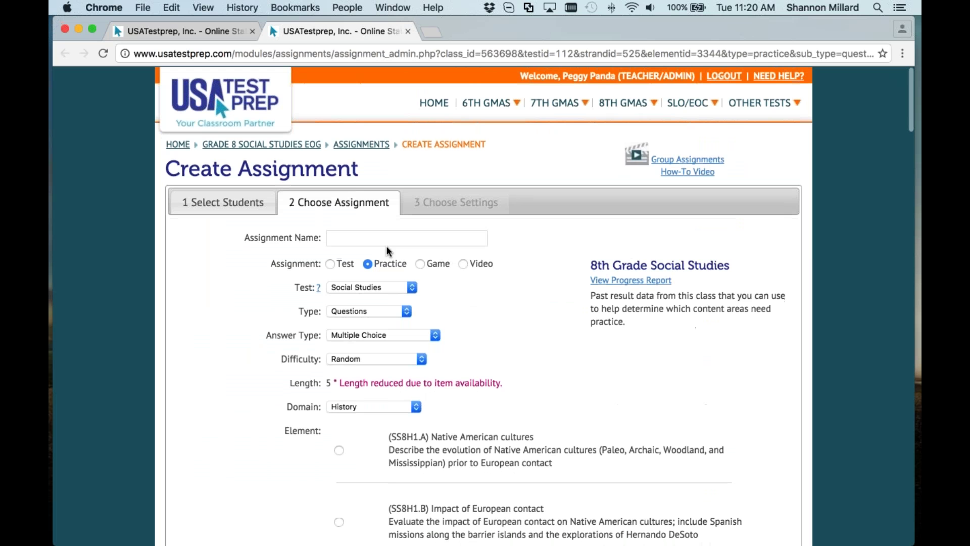
click(382, 237)
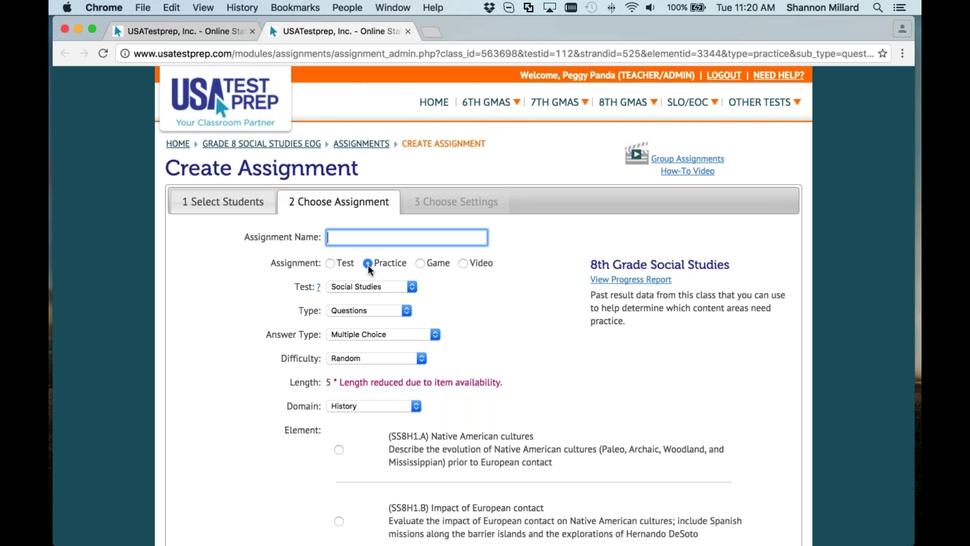
click(354, 358)
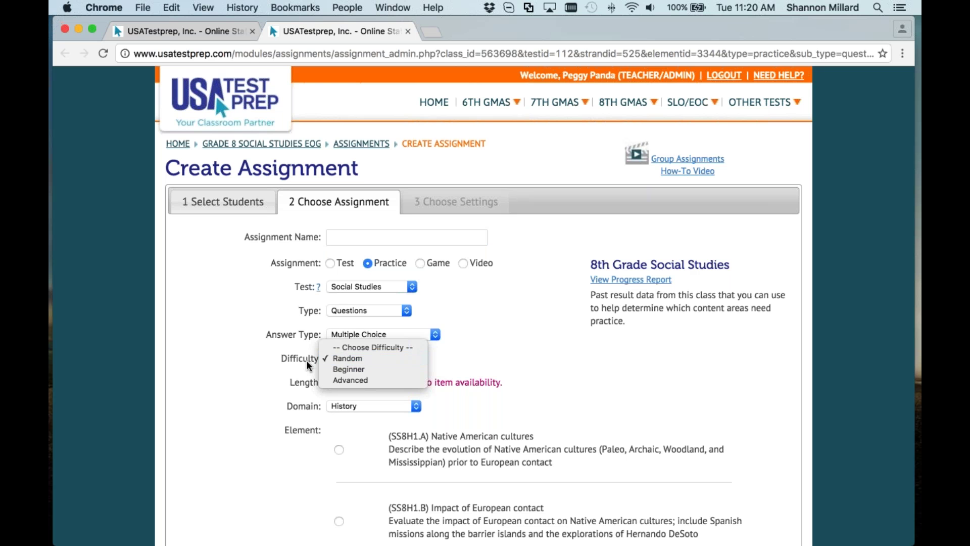
click(349, 369)
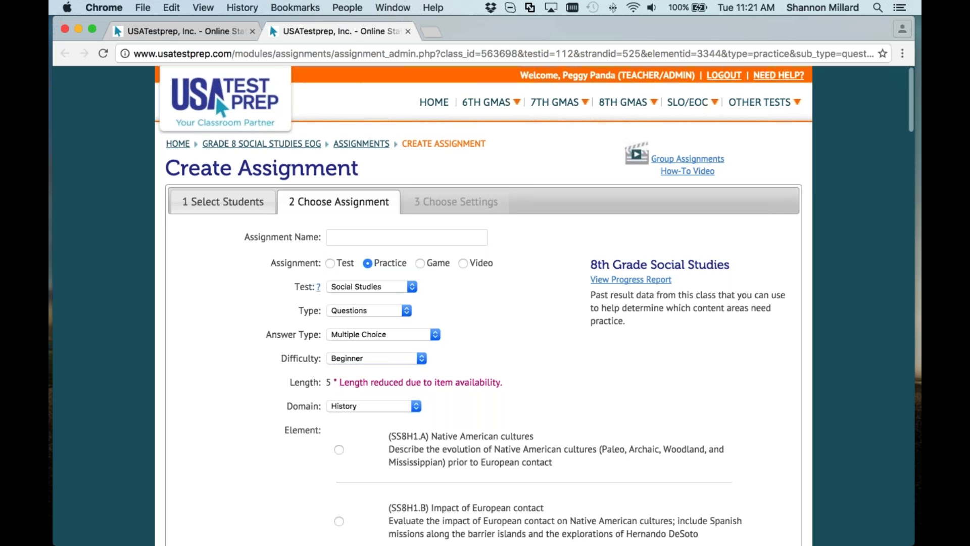
click(408, 30)
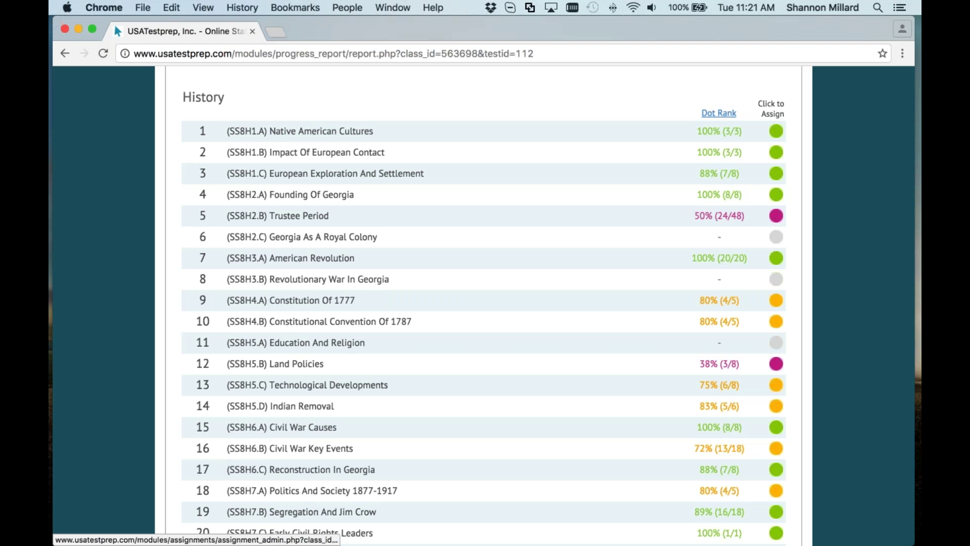
Step: Open the report's Student Dot Rank view and examine each student's results across all the standards
scroll(773, 354, up, 5)
scroll(773, 354, down, 5)
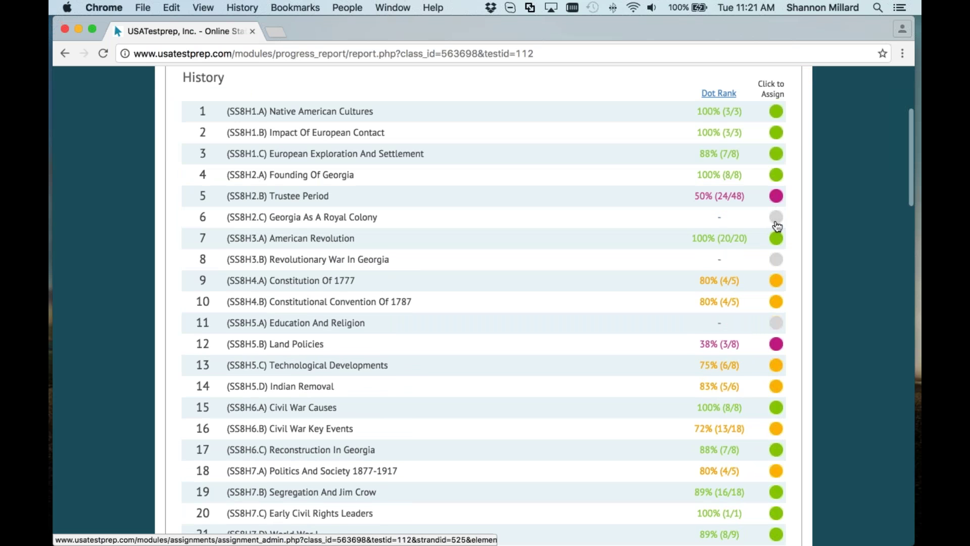
scroll(778, 229, up, 3)
scroll(777, 227, up, 5)
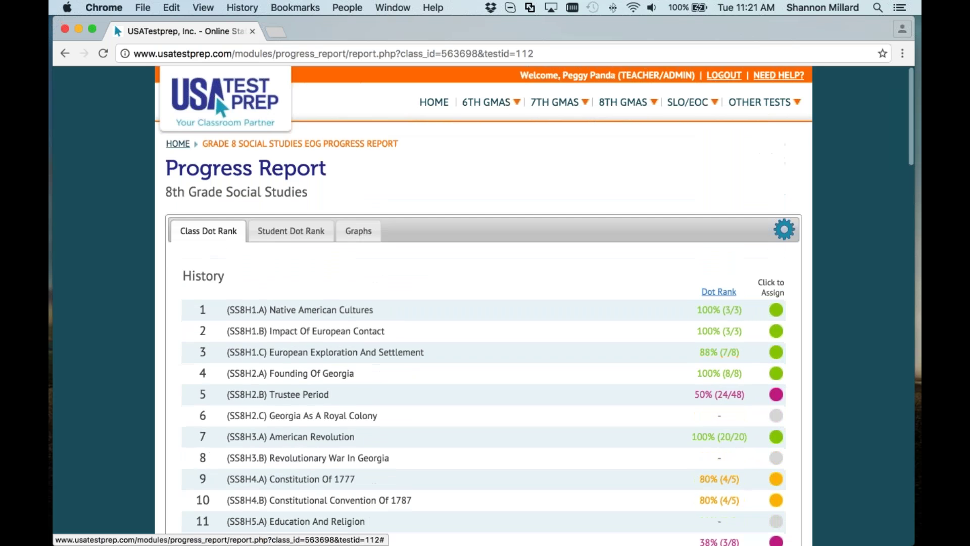
click(291, 231)
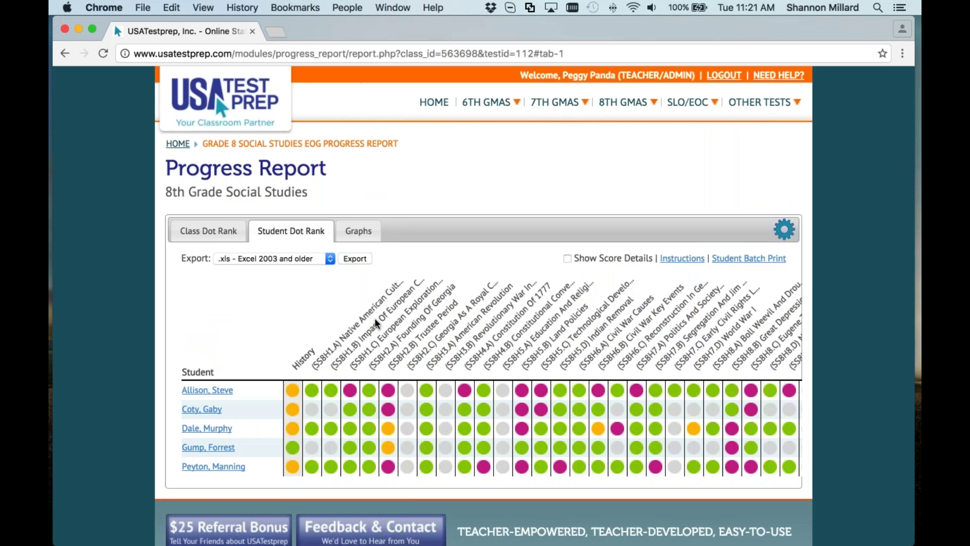
scroll(375, 318, right, 10)
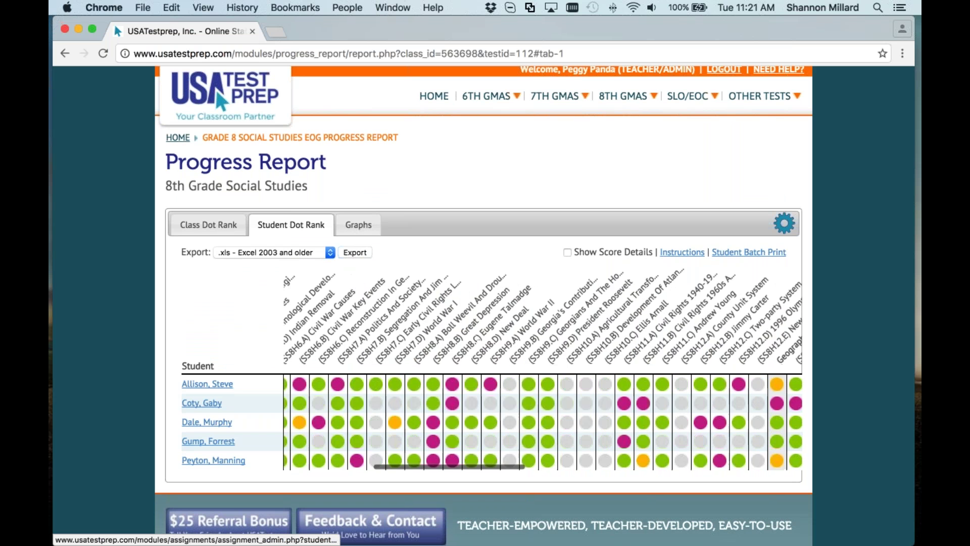
scroll(405, 441, right, 10)
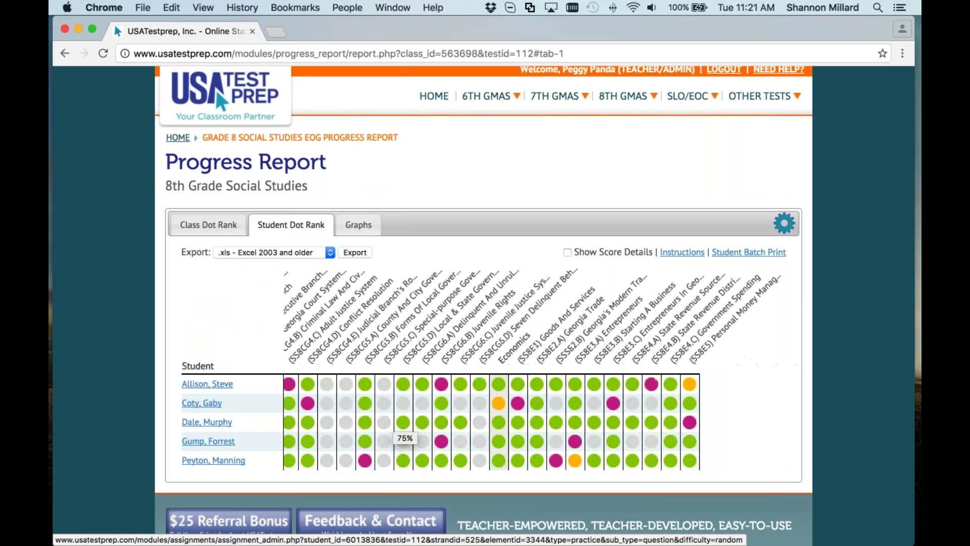
scroll(404, 441, left, 15)
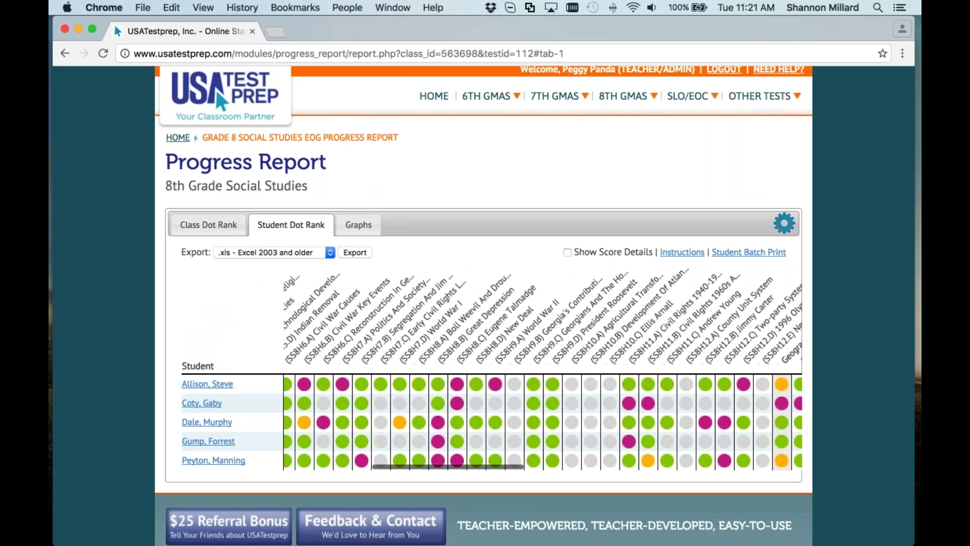
scroll(543, 422, right, 3)
scroll(543, 422, left, 2)
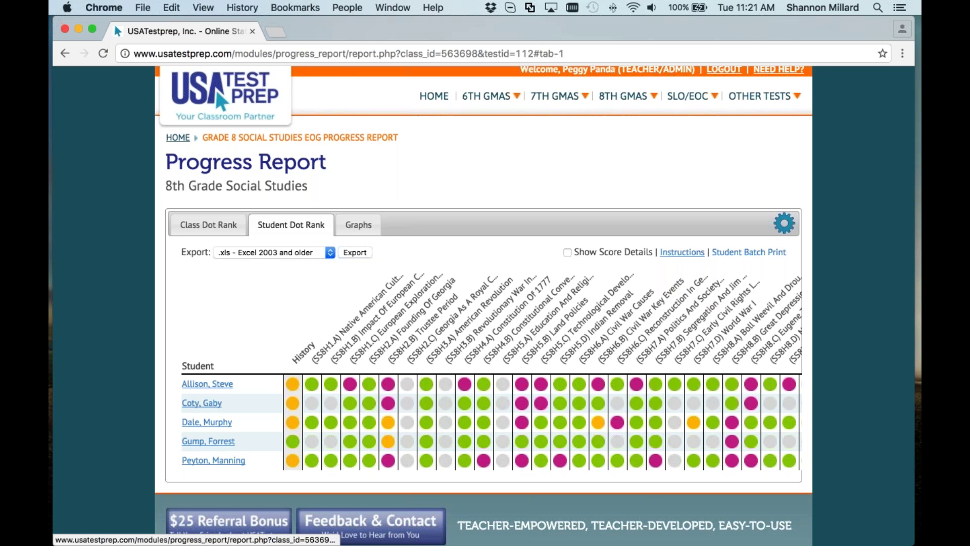
Step: Open the student batch print, select all students for Social Studies and bring up the print preview of their progress reports
click(749, 252)
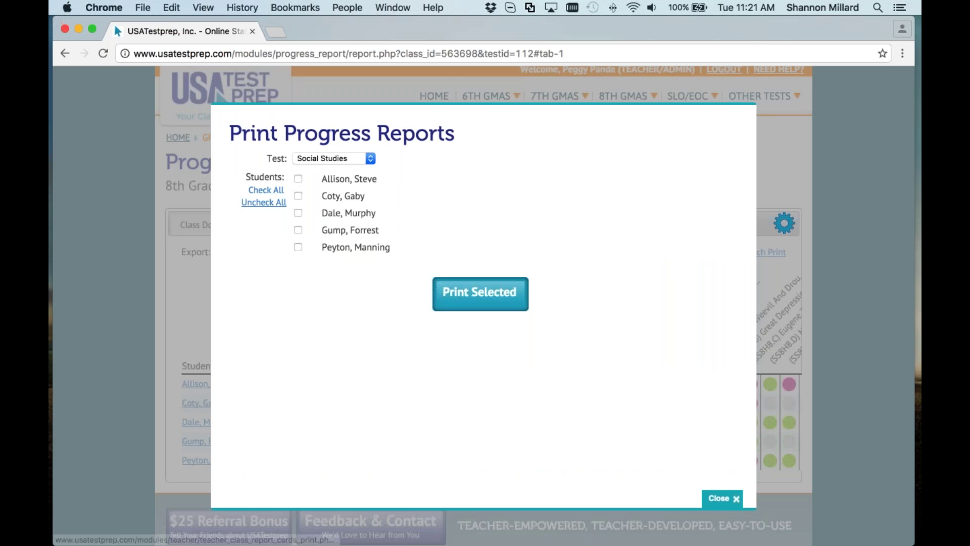
click(266, 190)
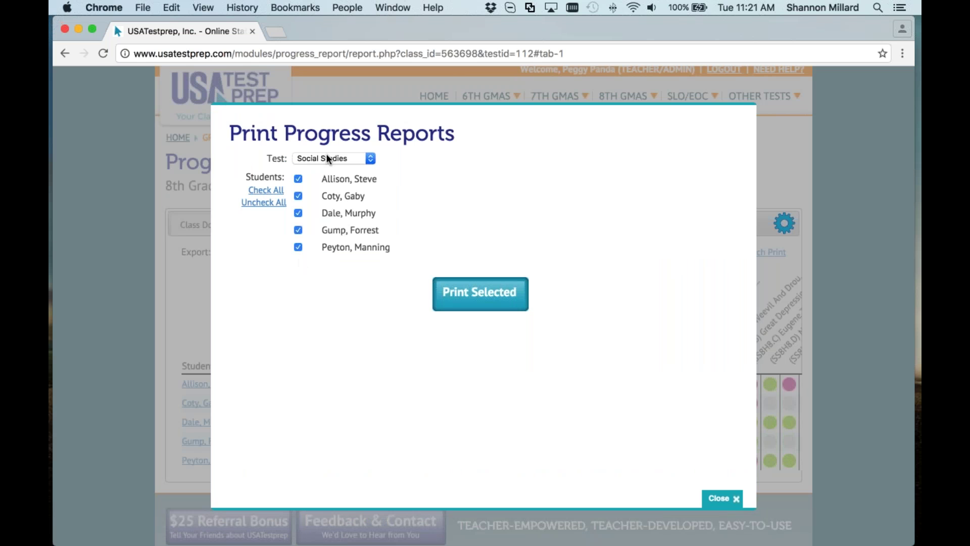
click(473, 296)
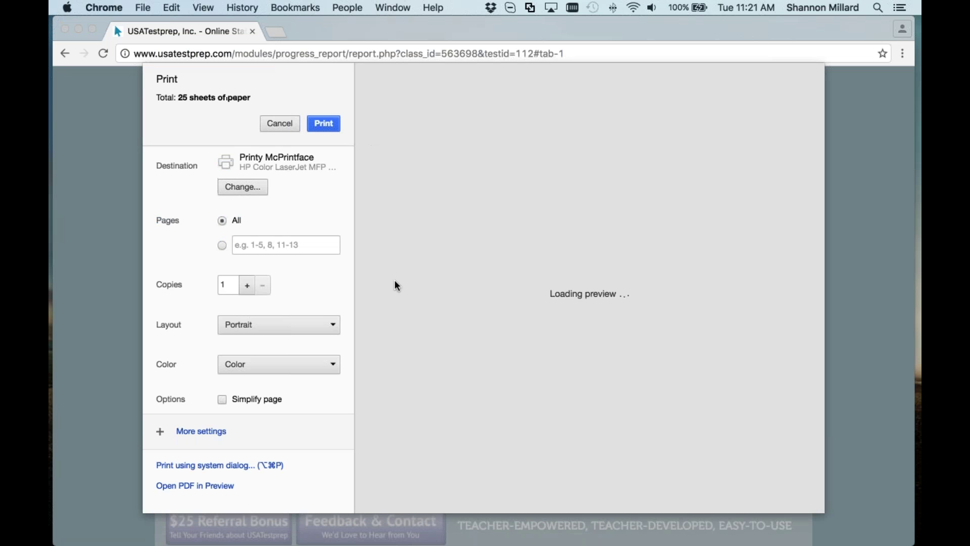
Step: Look through the individual students' progress report pages in the print preview
scroll(461, 102, down, 12)
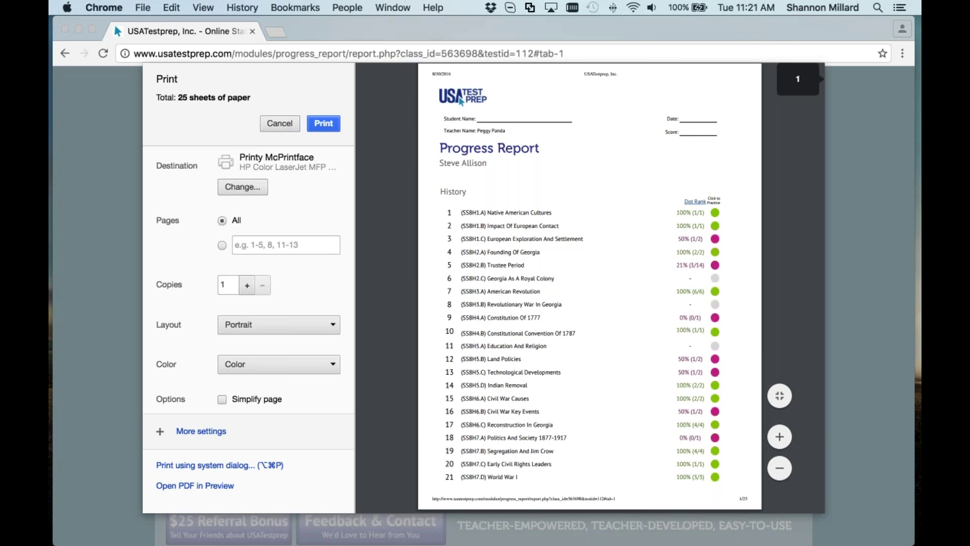
scroll(590, 288, down, 10)
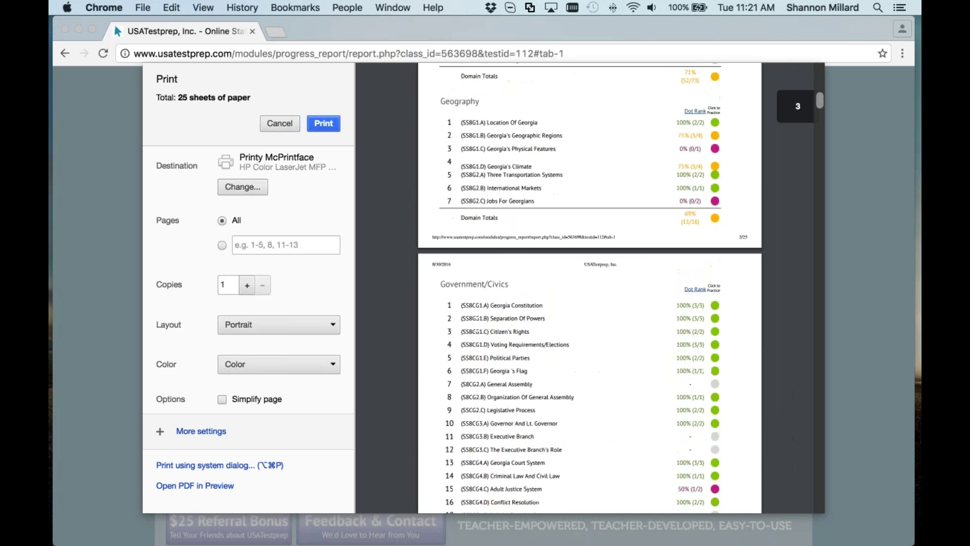
scroll(593, 263, down, 4)
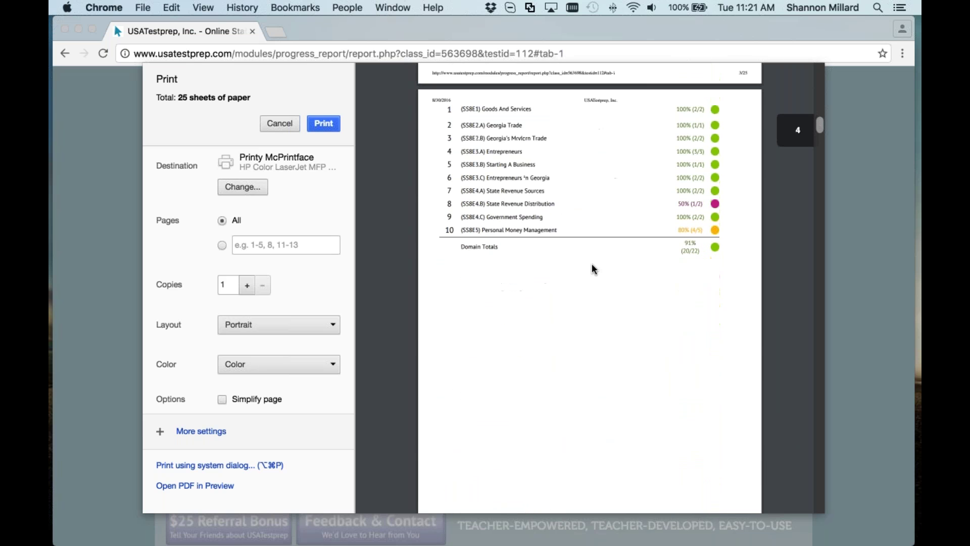
scroll(610, 273, down, 6)
scroll(609, 273, down, 10)
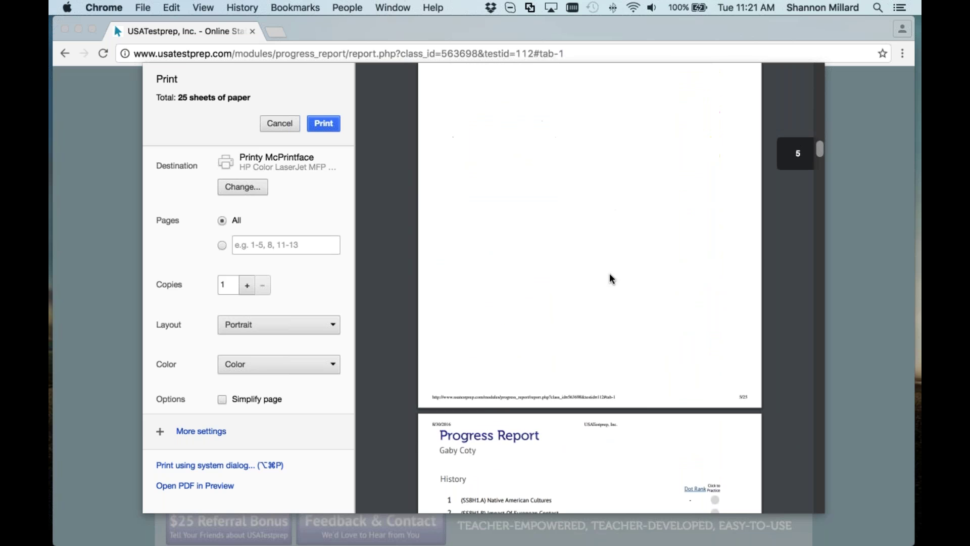
scroll(610, 273, up, 4)
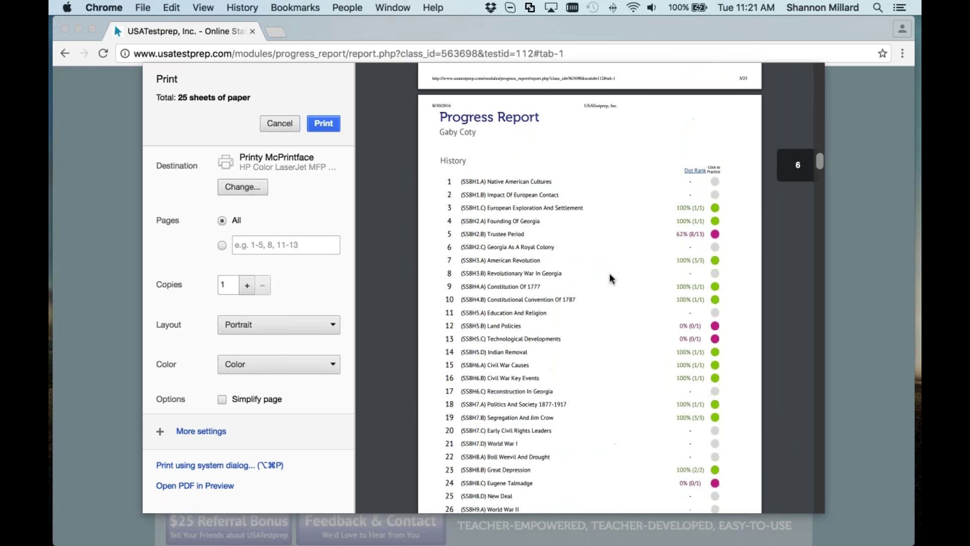
scroll(610, 275, down, 3)
scroll(610, 275, down, 10)
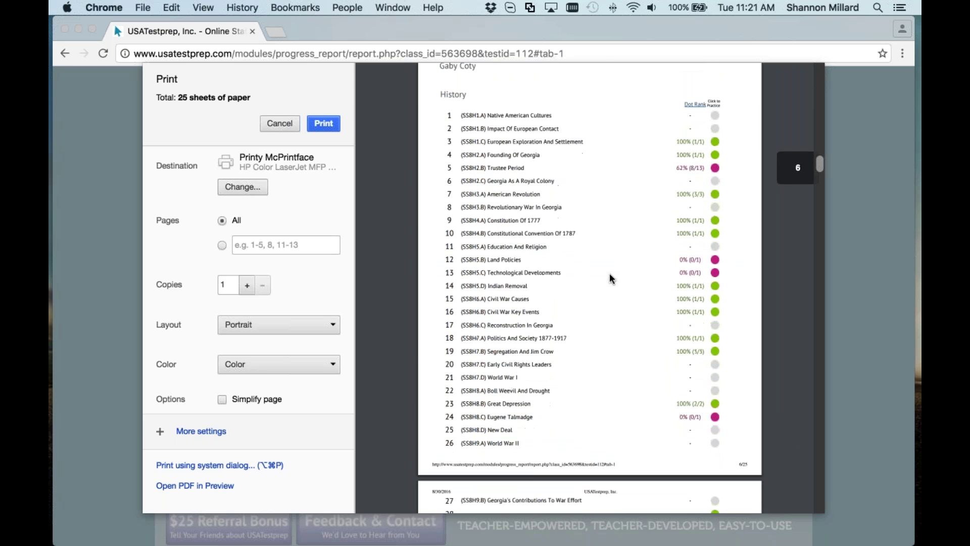
scroll(609, 278, down, 5)
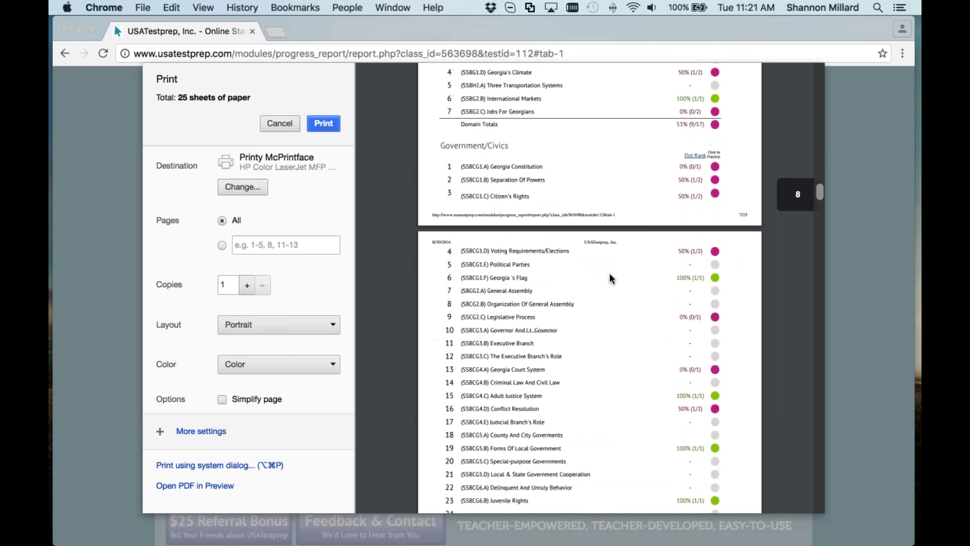
Step: Look through the remaining students' progress report pages in the print preview and cancel the print
scroll(609, 276, down, 20)
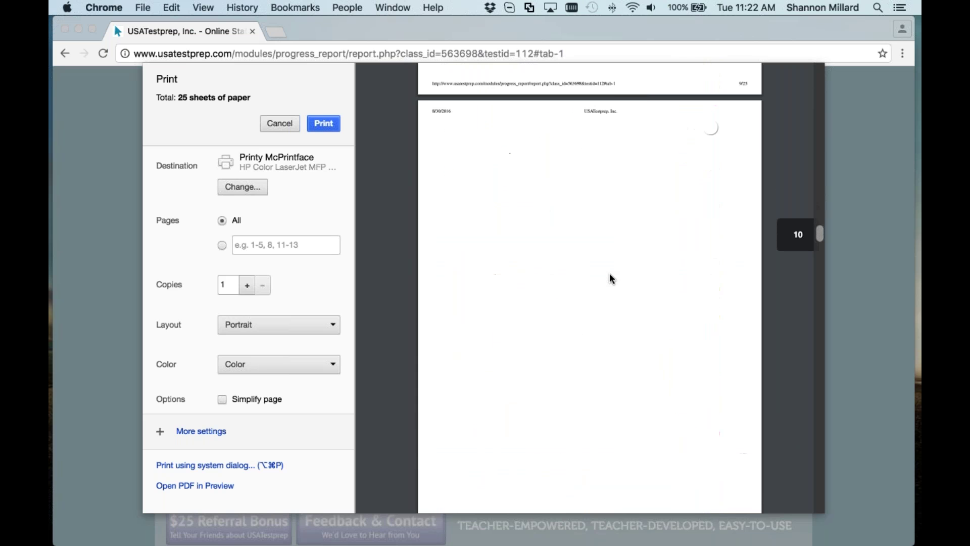
scroll(610, 278, down, 2)
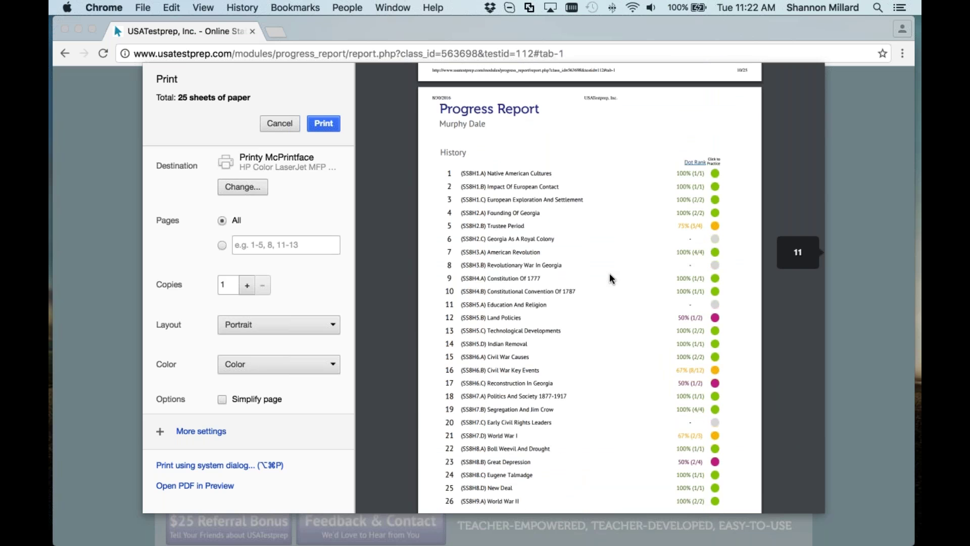
scroll(610, 277, down, 15)
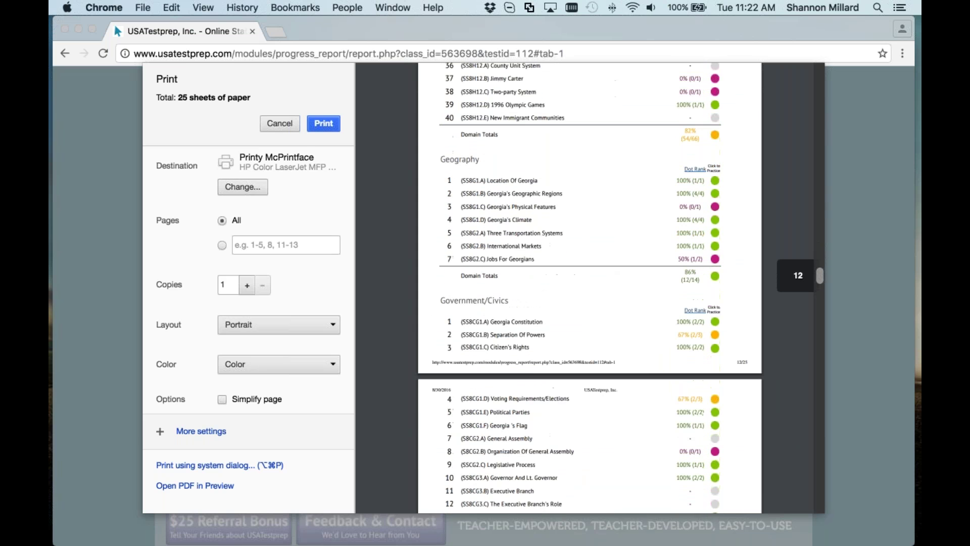
click(280, 123)
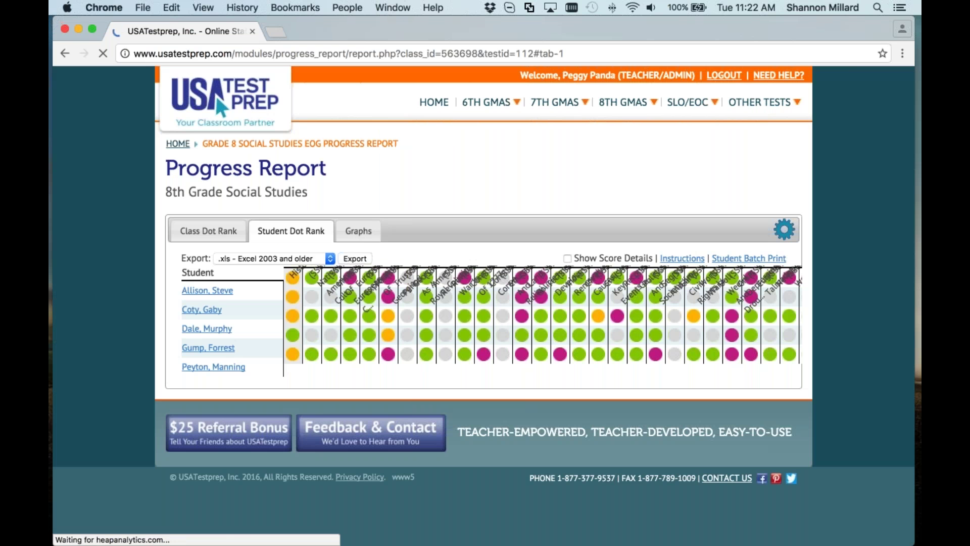
Step: Open the report's graphs and examine the class's monthly progress at the Test level and at the Domain level
click(360, 232)
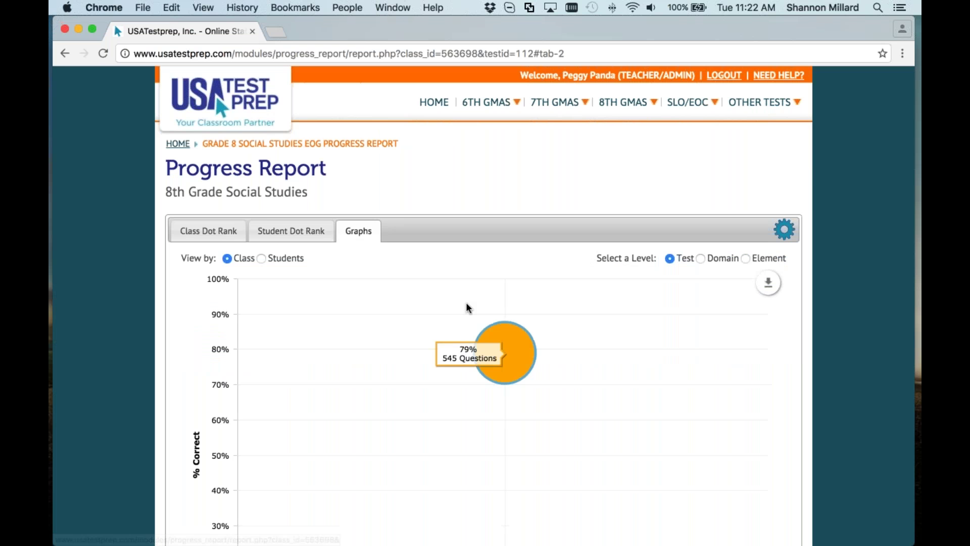
scroll(466, 303, down, 2)
scroll(466, 303, down, 2)
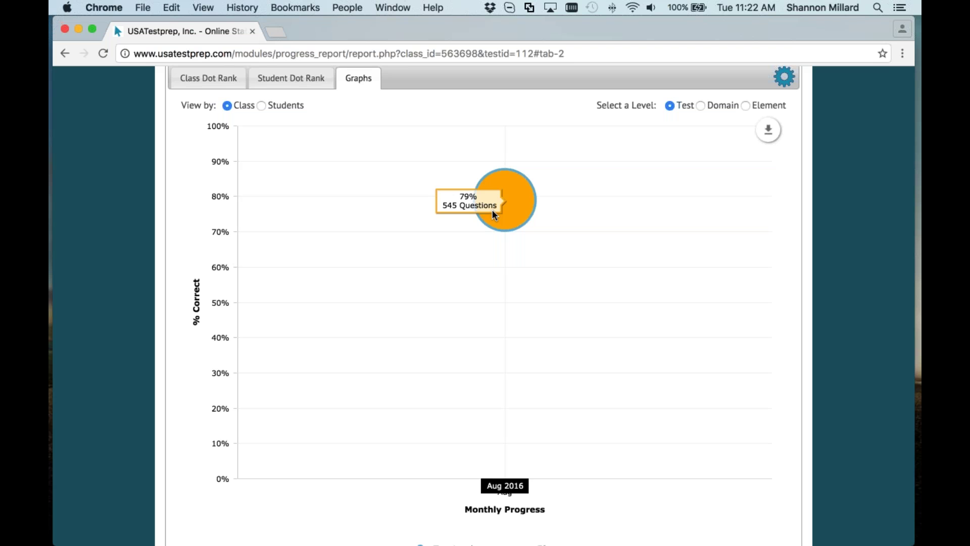
click(701, 106)
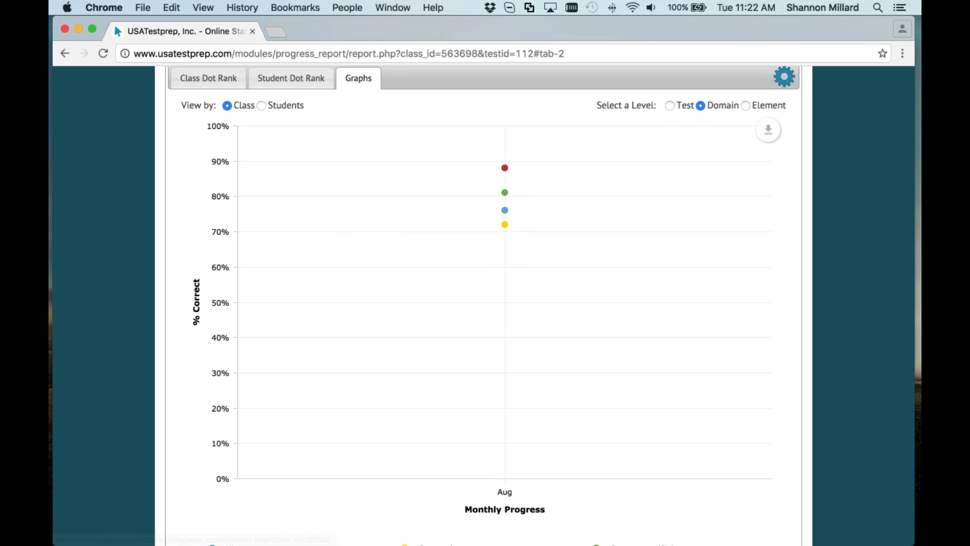
mouse_move(524, 168)
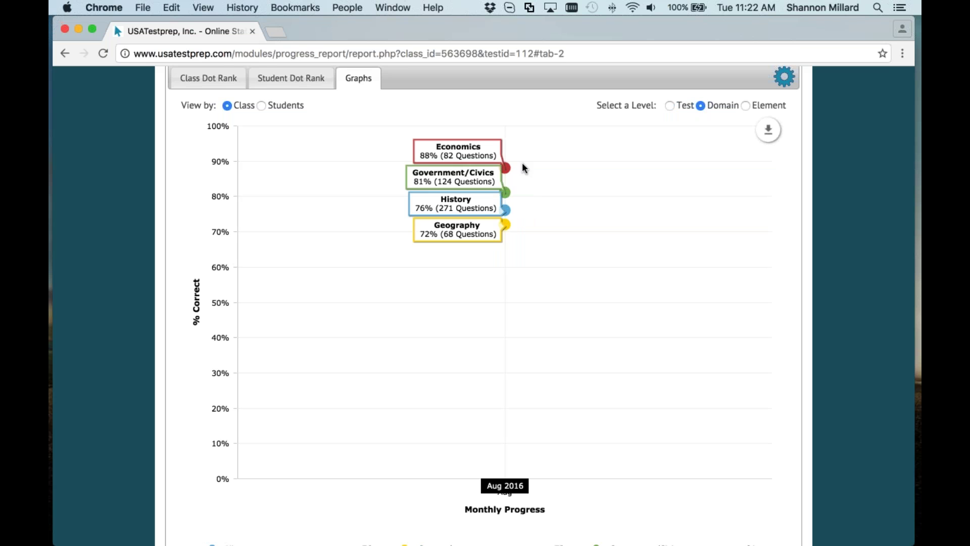
Step: Switch the class graph to the Element level and limit it to the Geography domain
click(747, 105)
click(747, 103)
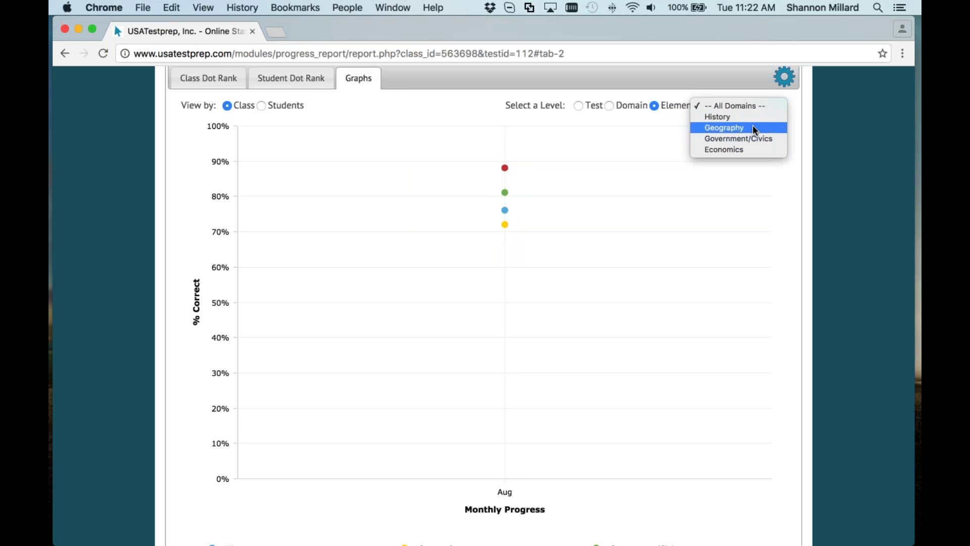
click(753, 128)
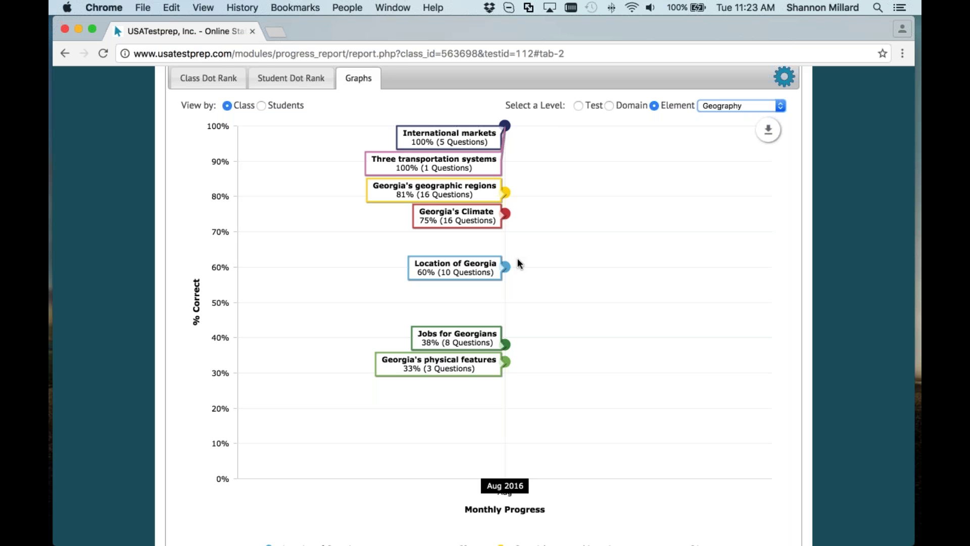
Step: View the graph by students and try several individual students from the student list in turn
click(262, 105)
click(343, 105)
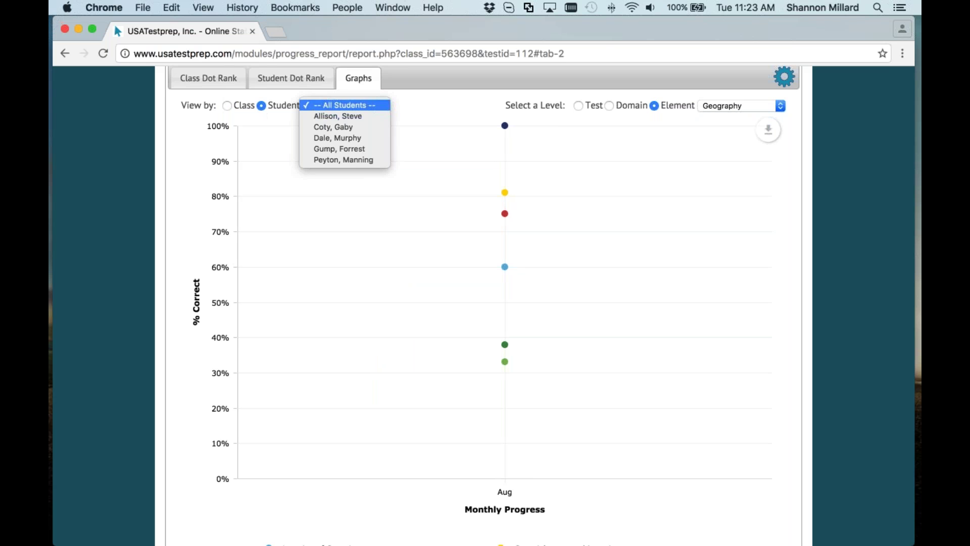
click(355, 119)
click(339, 110)
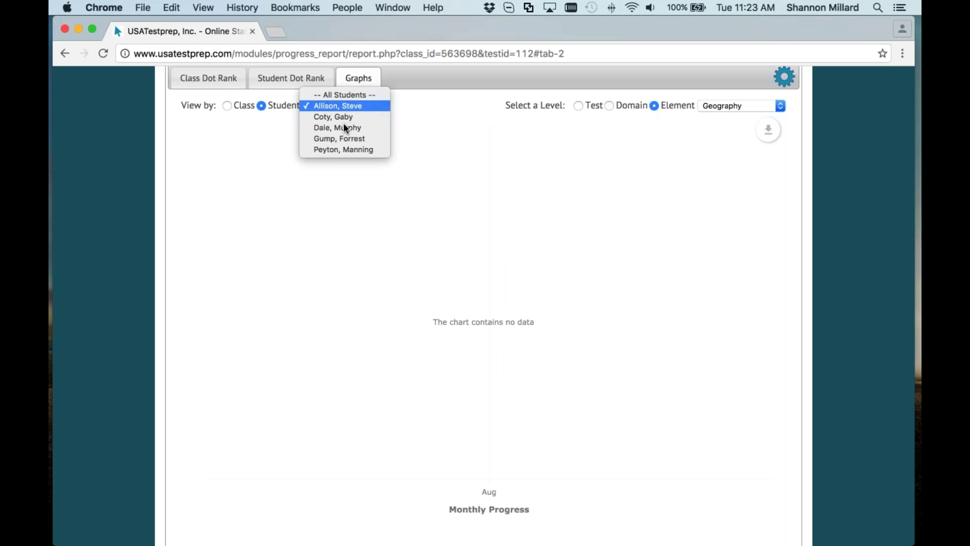
click(345, 105)
click(346, 108)
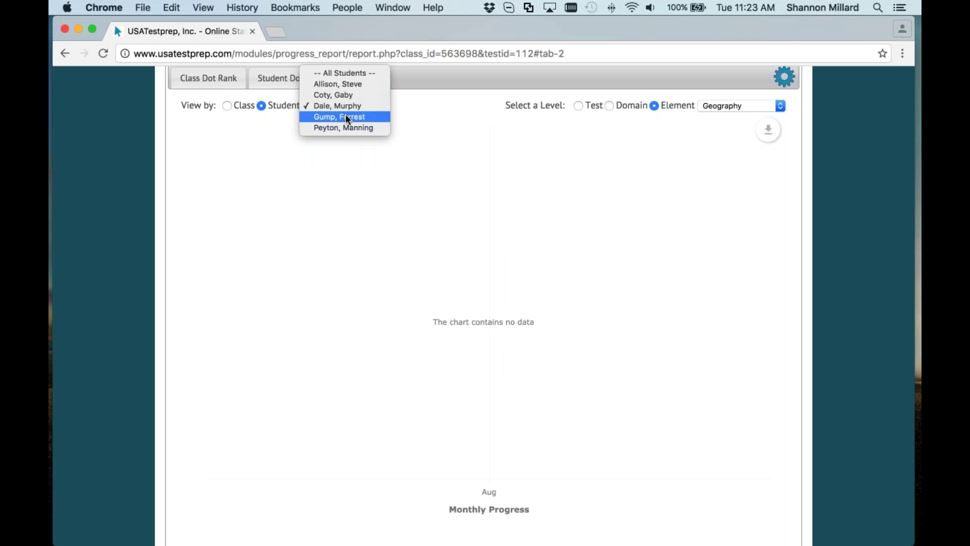
click(344, 115)
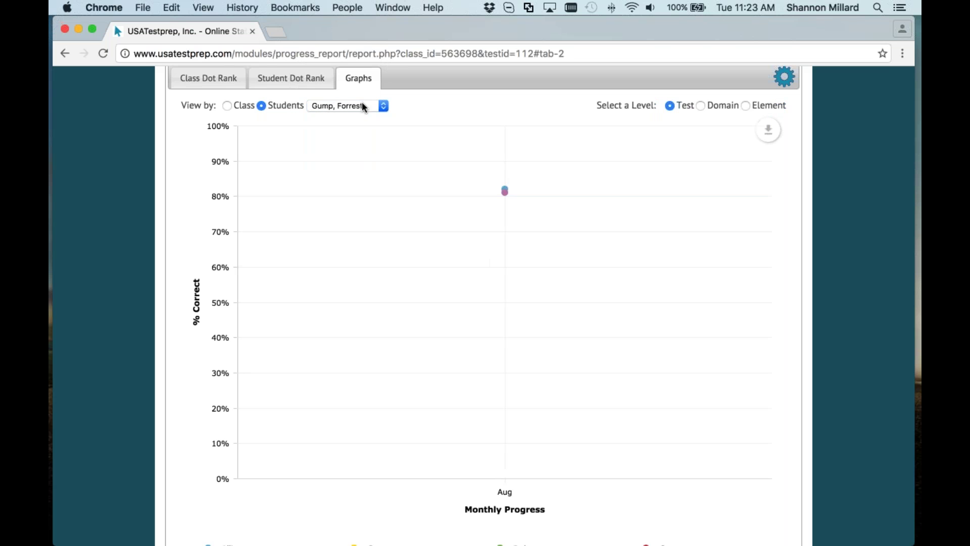
Step: Check the students' Test-level scores on the graph and set the student filter to All Students
mouse_move(462, 174)
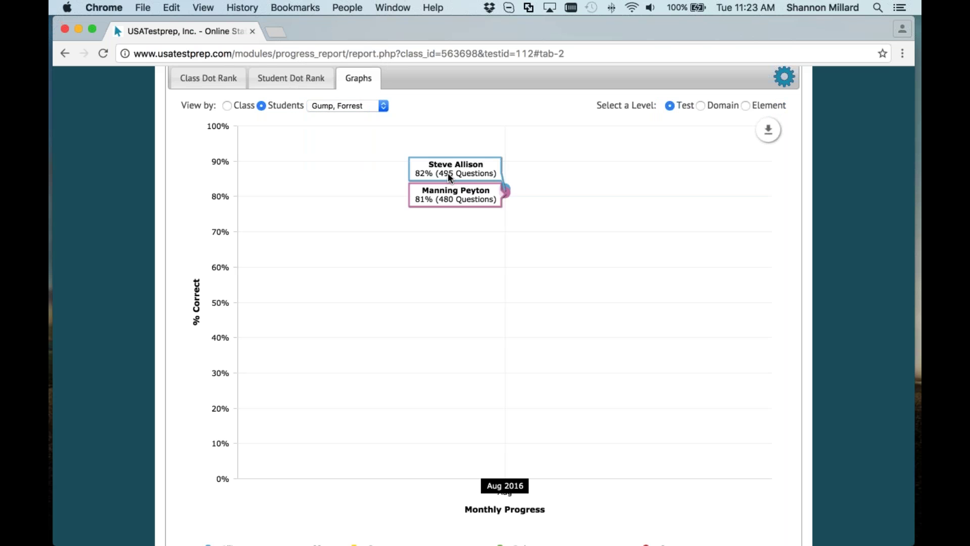
click(371, 107)
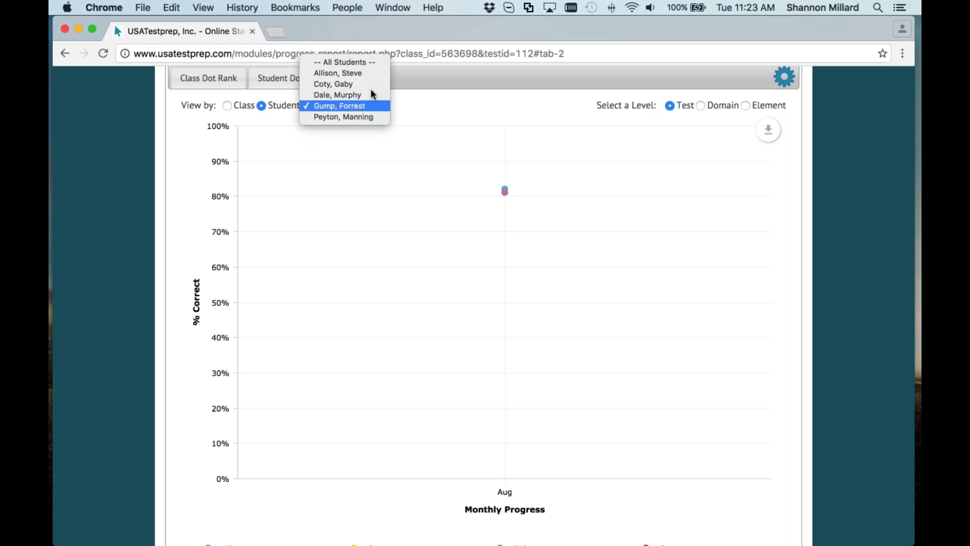
click(371, 63)
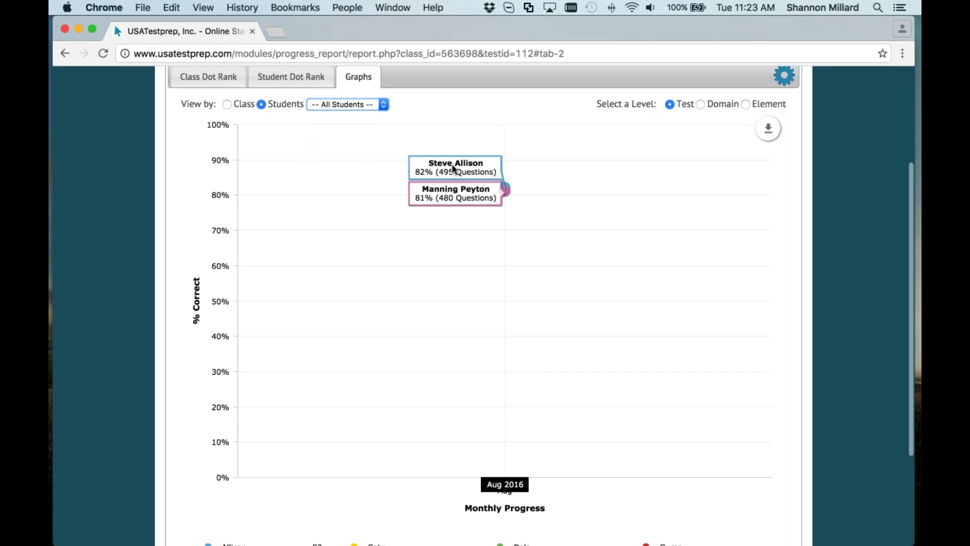
Step: Return the graph to the class view and bring up its download, annotate and print options
click(228, 104)
mouse_move(493, 192)
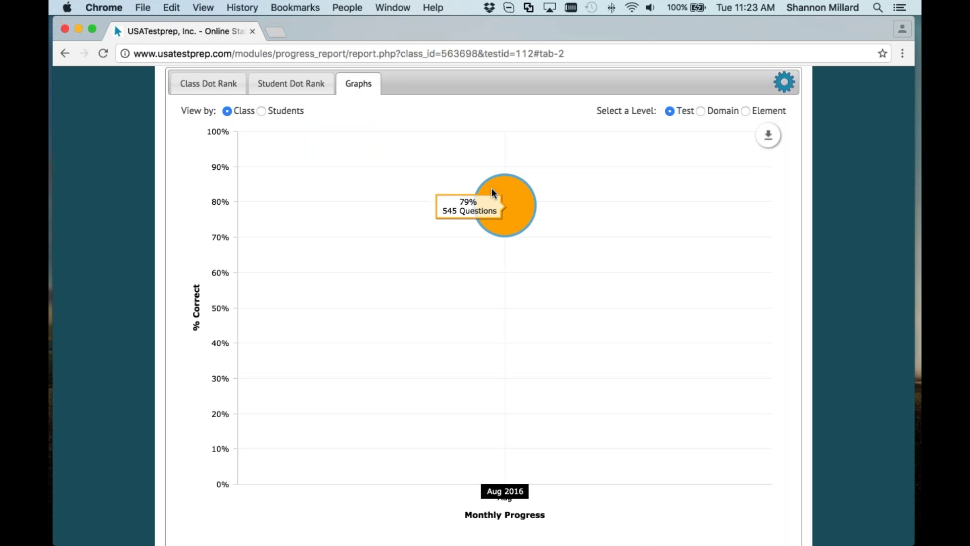
click(766, 137)
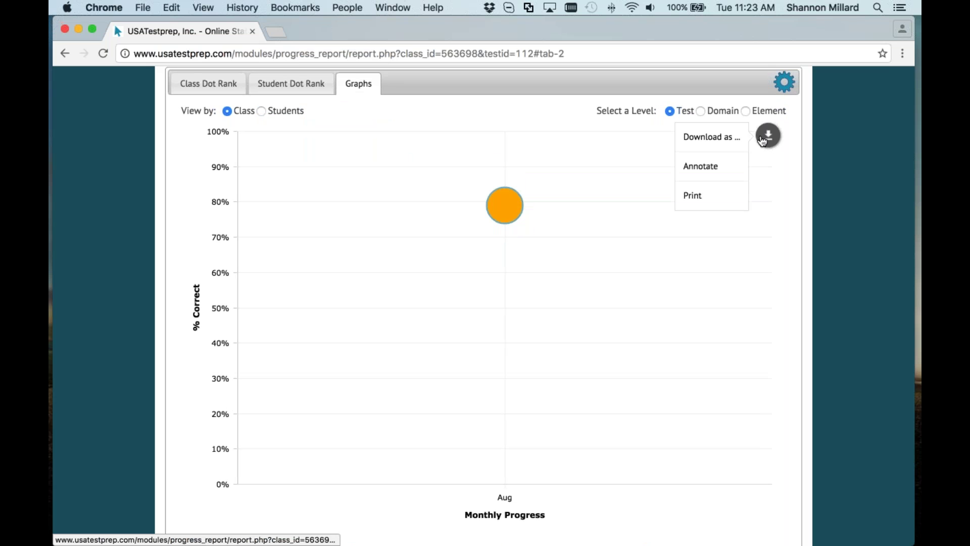
mouse_move(710, 139)
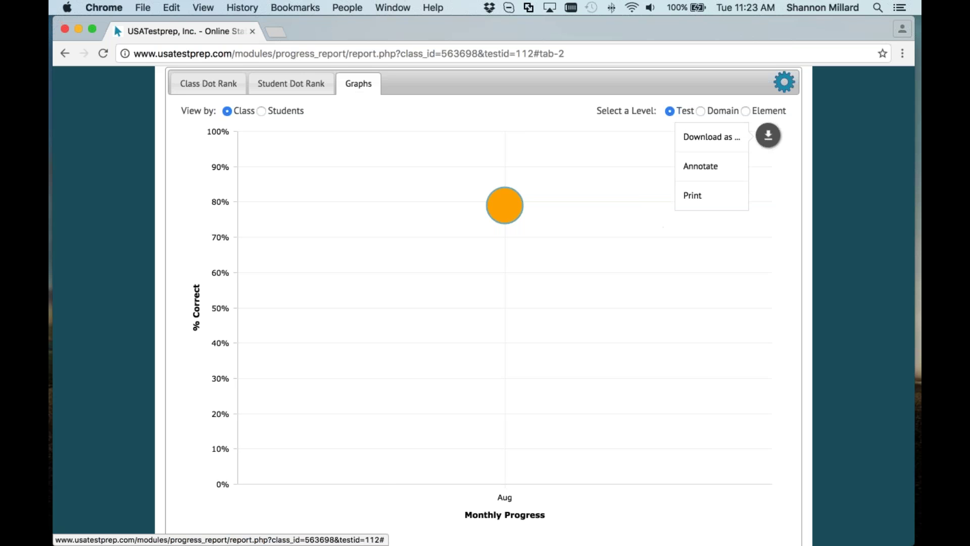
Step: Annotate the class's Domain-level graph with a freehand circle around the History and Geography points and an arrow pointing at it
click(701, 110)
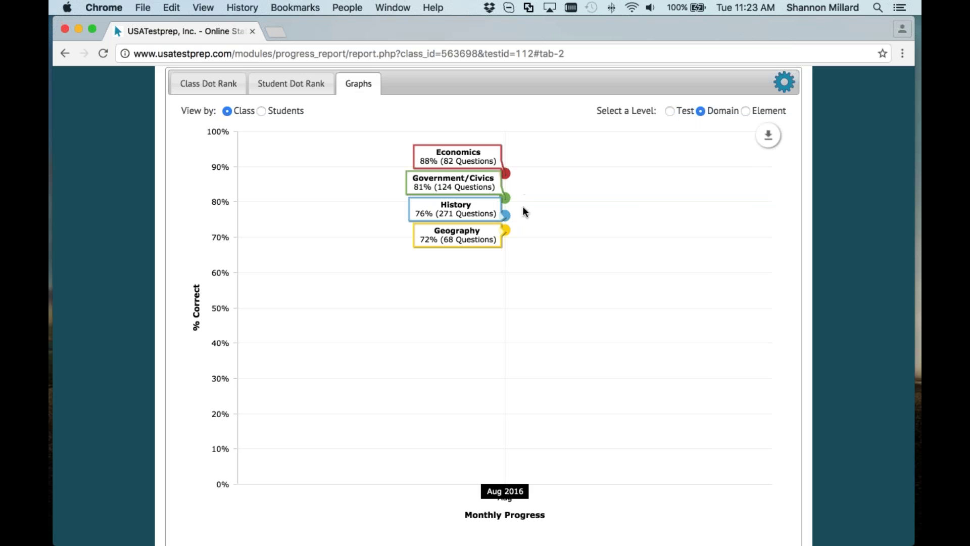
click(760, 138)
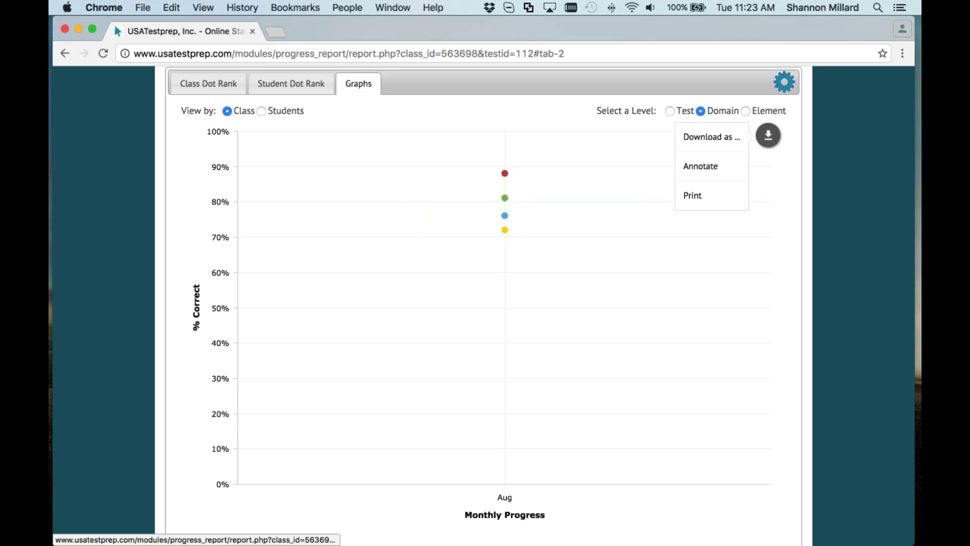
click(732, 170)
drag(546, 211, 544, 209)
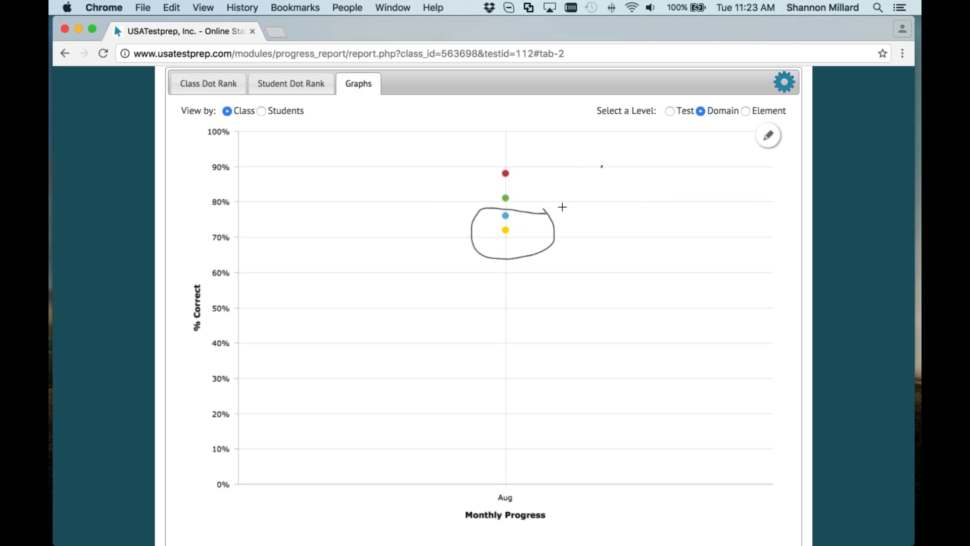
mouse_move(602, 165)
mouse_down()
mouse_move(558, 207)
mouse_move(583, 206)
mouse_up()
scroll(600, 309, up, 1)
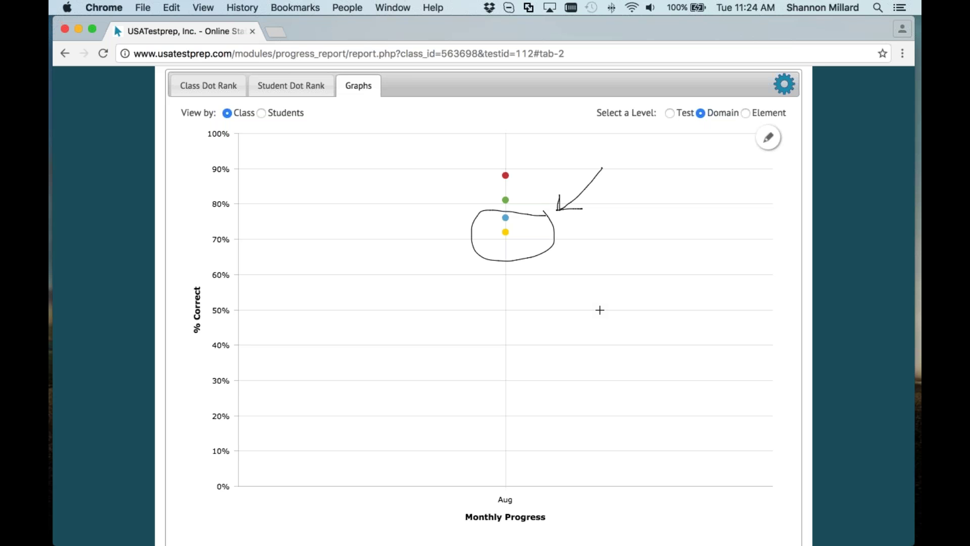
click(768, 138)
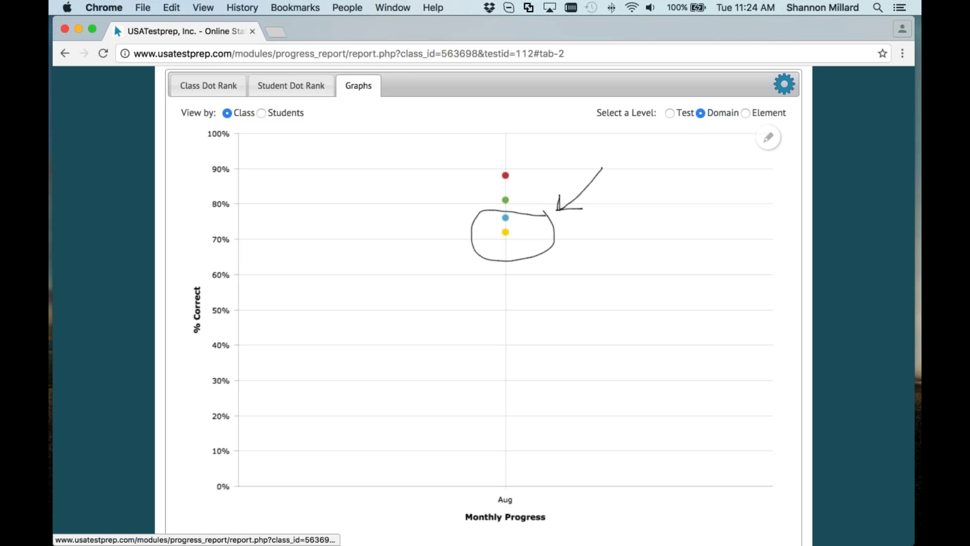
Step: Open the progress report settings, review the date filter and question source options, and close them without changes
click(786, 84)
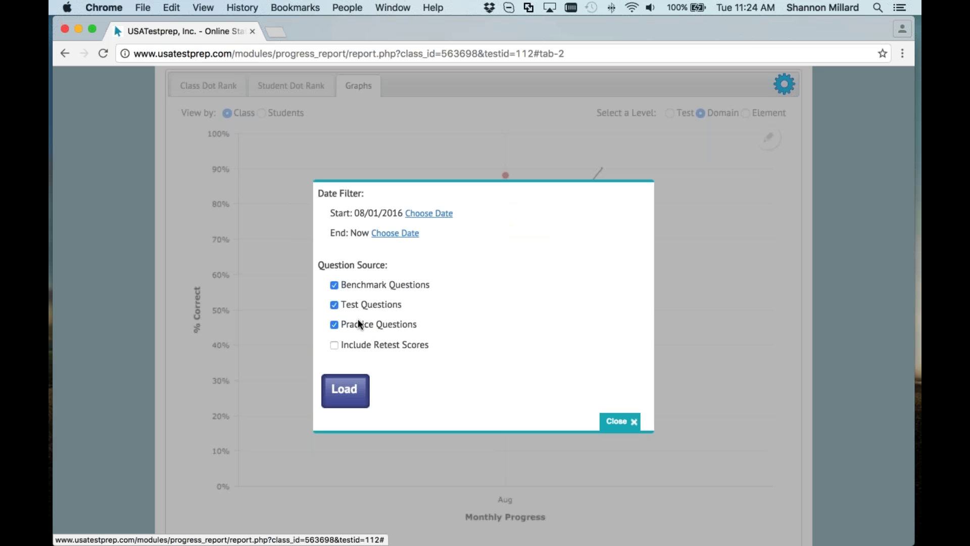
scroll(358, 324, up, 1)
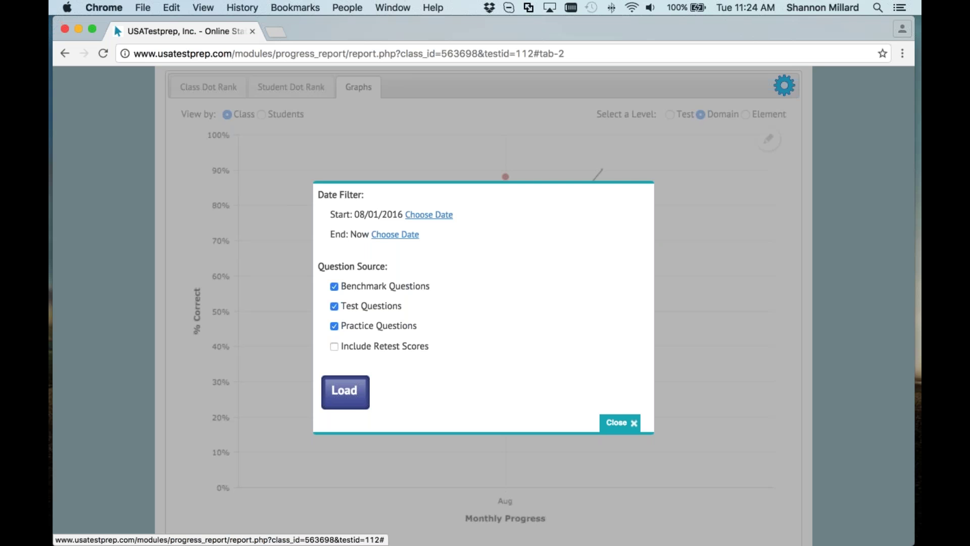
scroll(756, 366, up, 3)
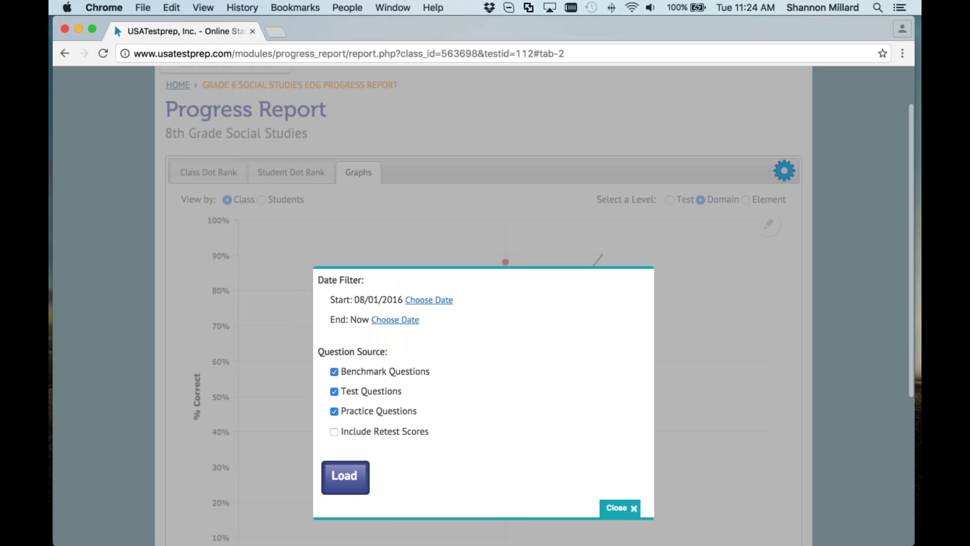
click(621, 508)
scroll(637, 349, up, 2)
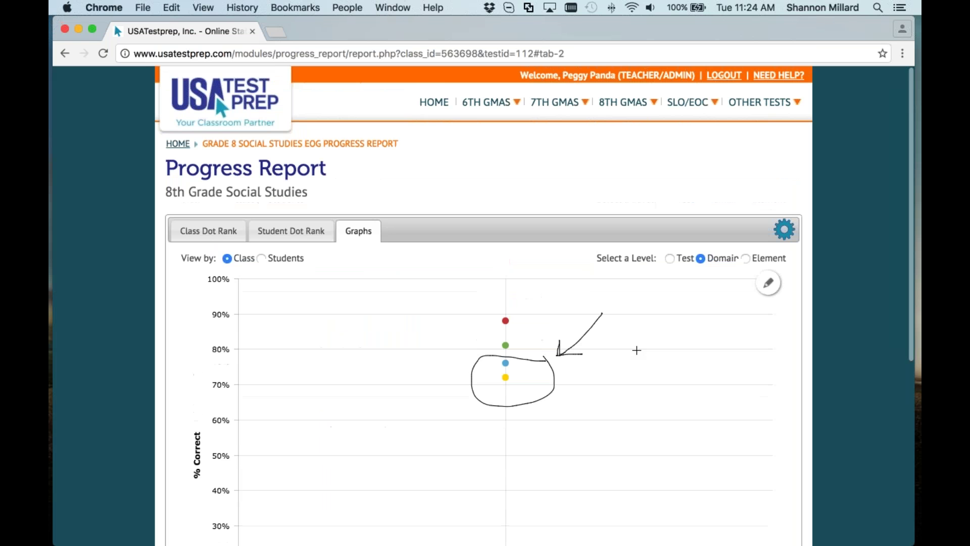
Step: Go to the teacher home page, open the webinars page and find the monthly webinar calendar
click(422, 114)
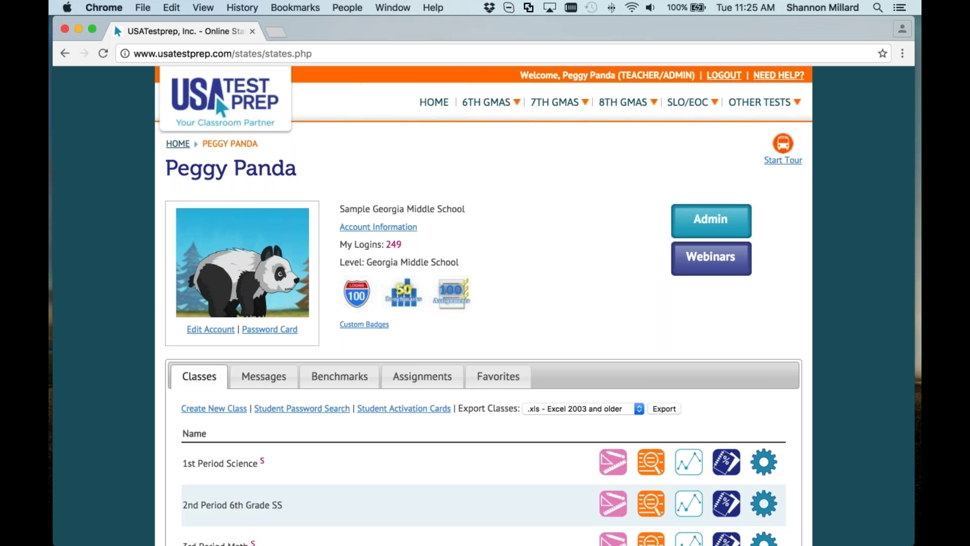
click(711, 259)
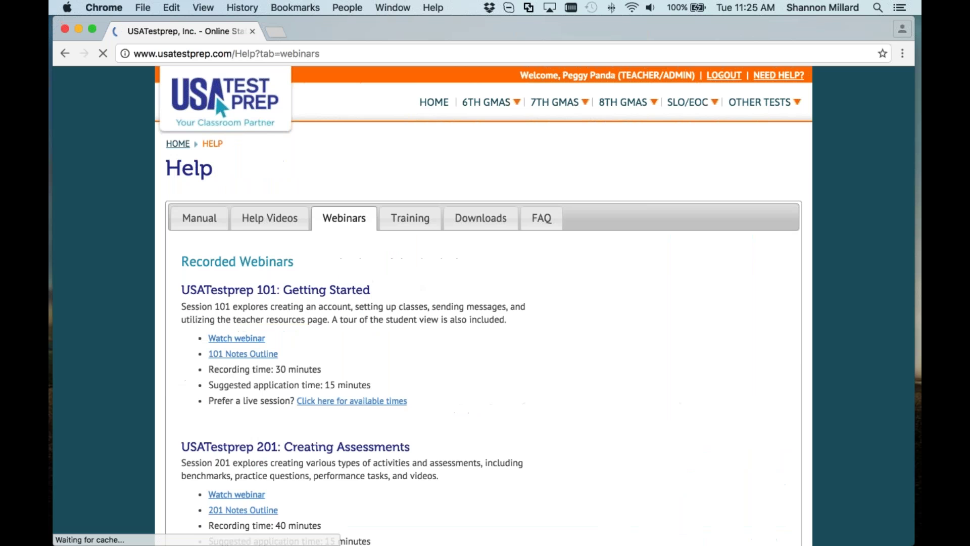
scroll(383, 373, down, 20)
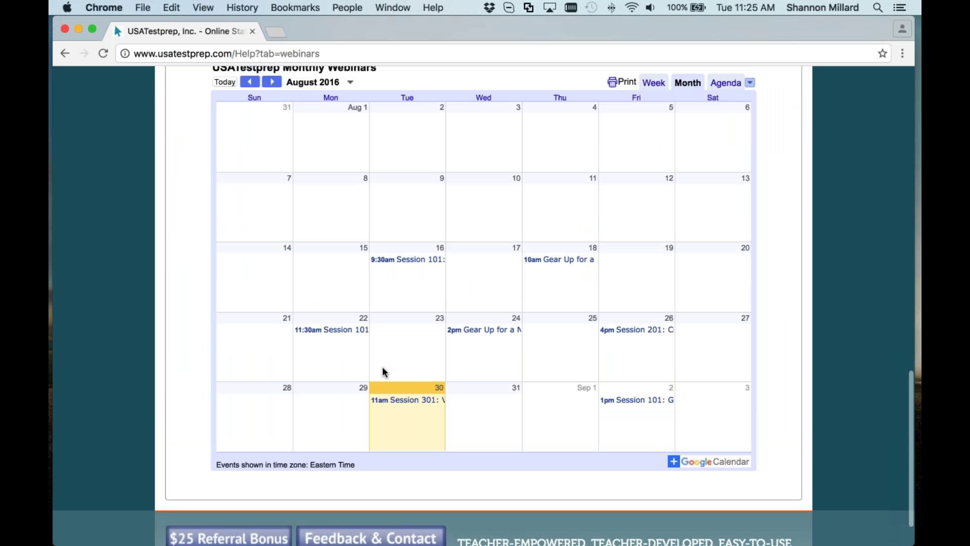
Step: Show the September 2016 webinars, view the details of the September 13 Token System session, and return to the home page
click(272, 81)
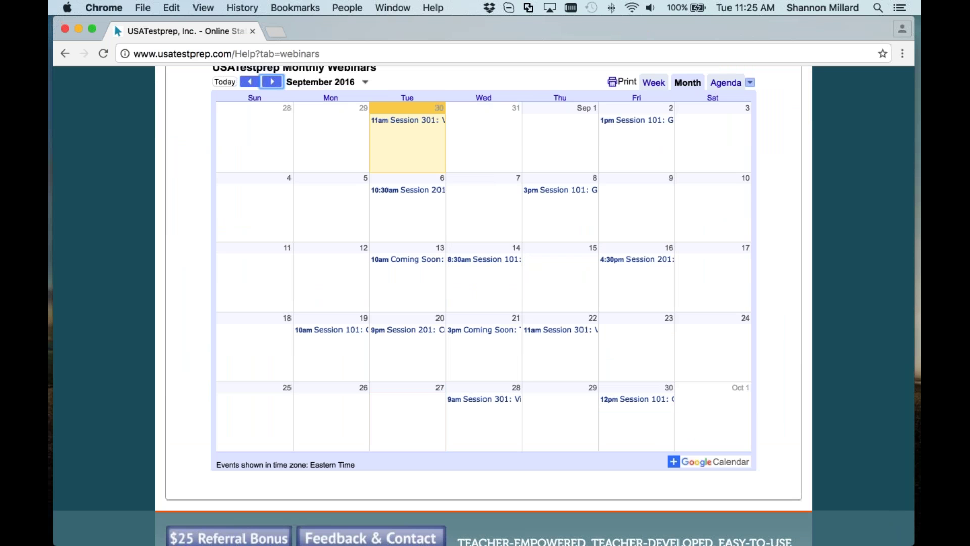
click(427, 259)
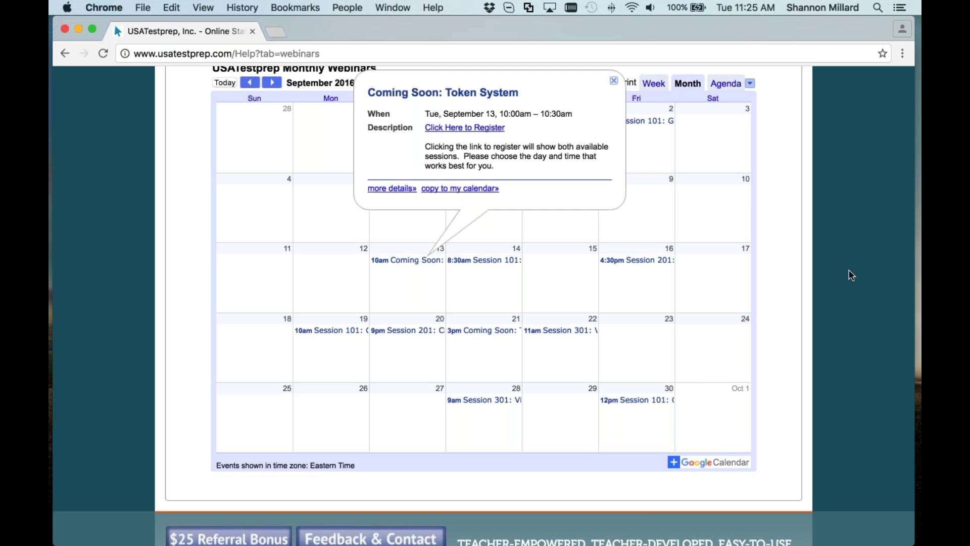
scroll(849, 275, up, 15)
click(434, 102)
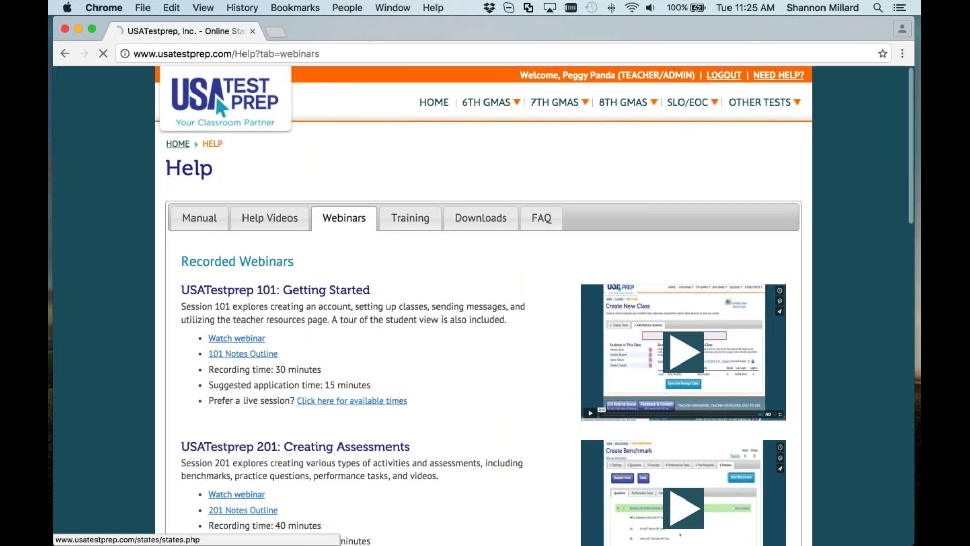